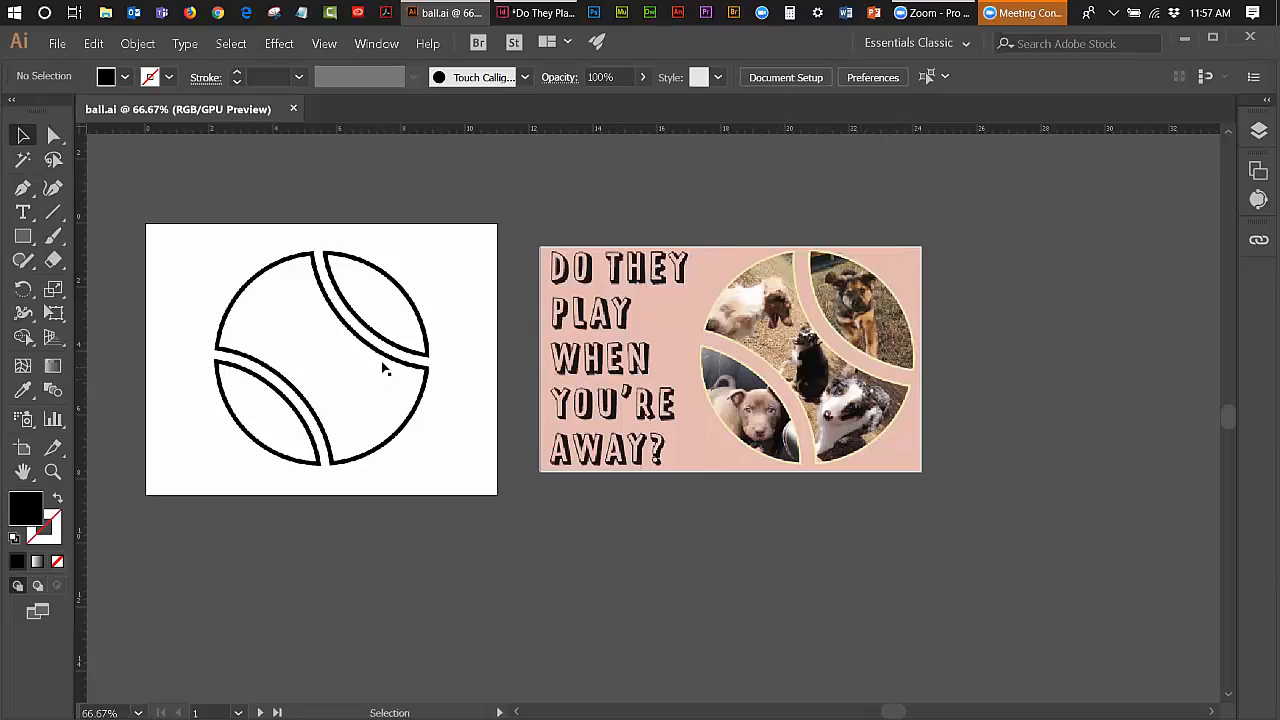
Step: Move the ball image up past the artboard's upper edge and back onto the artboard
drag(383, 358, 384, 260)
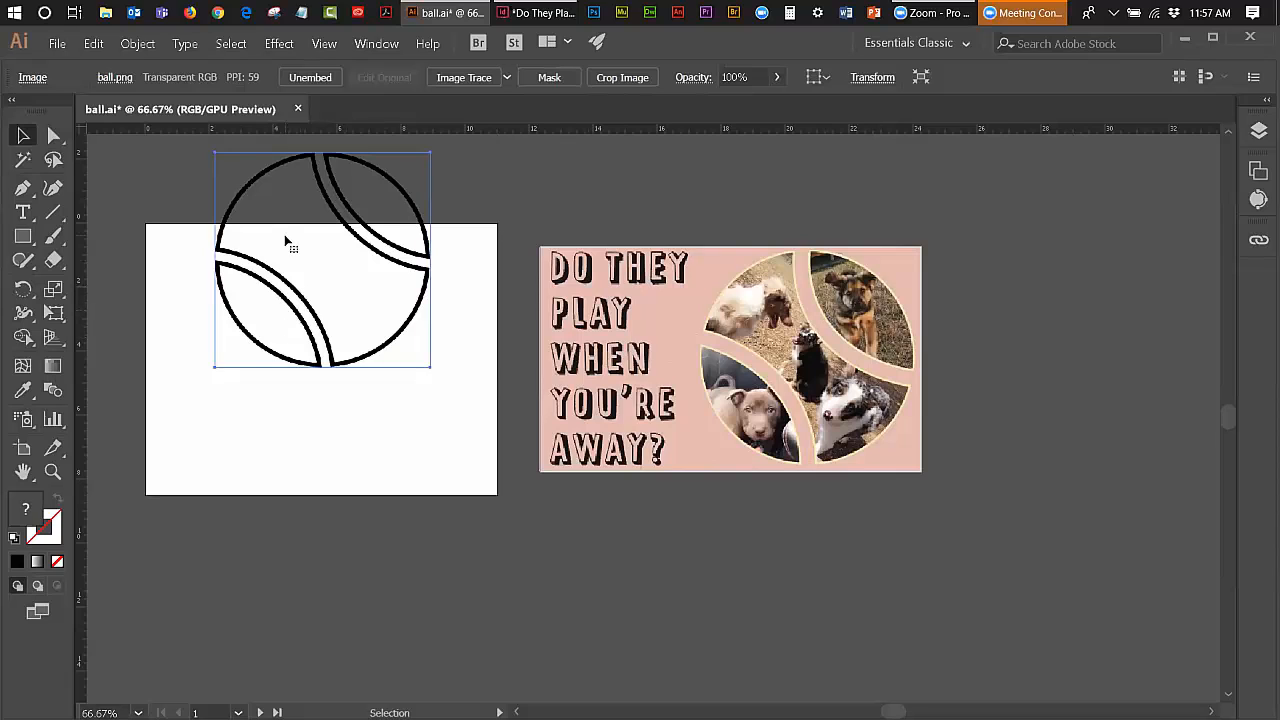
drag(289, 221, 287, 318)
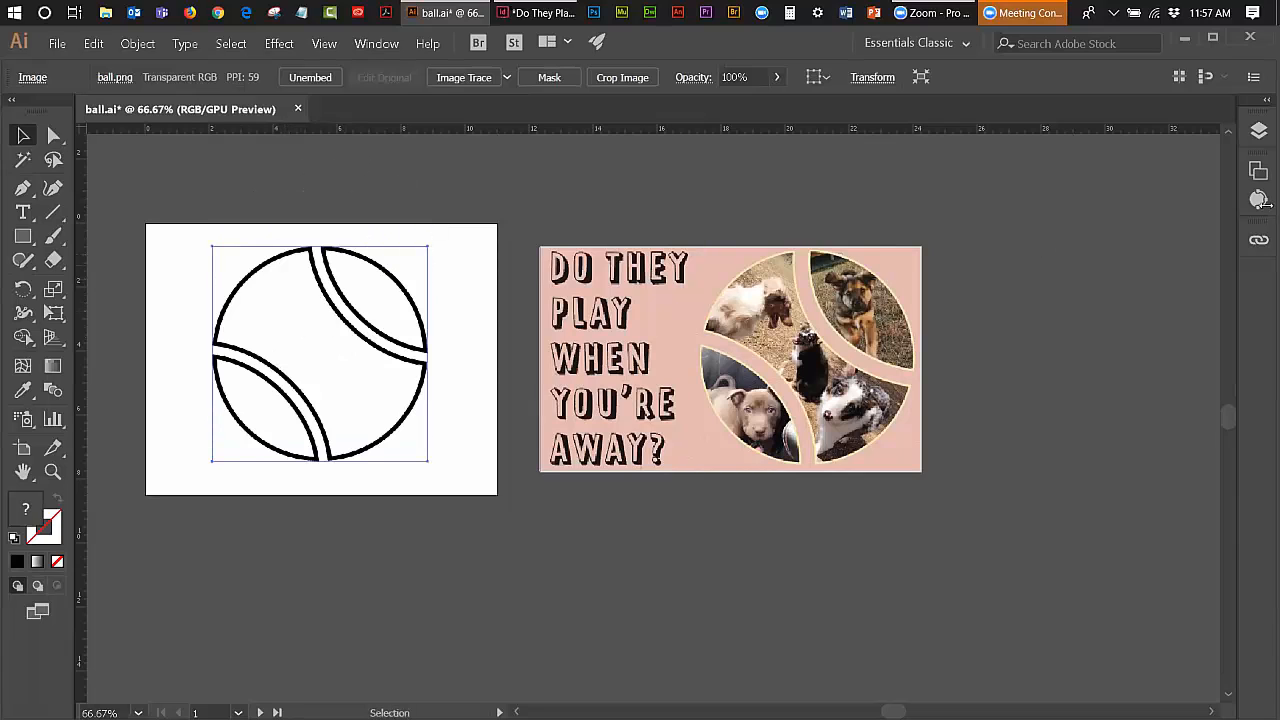
Step: Add three new layers above Layer 1
click(1258, 130)
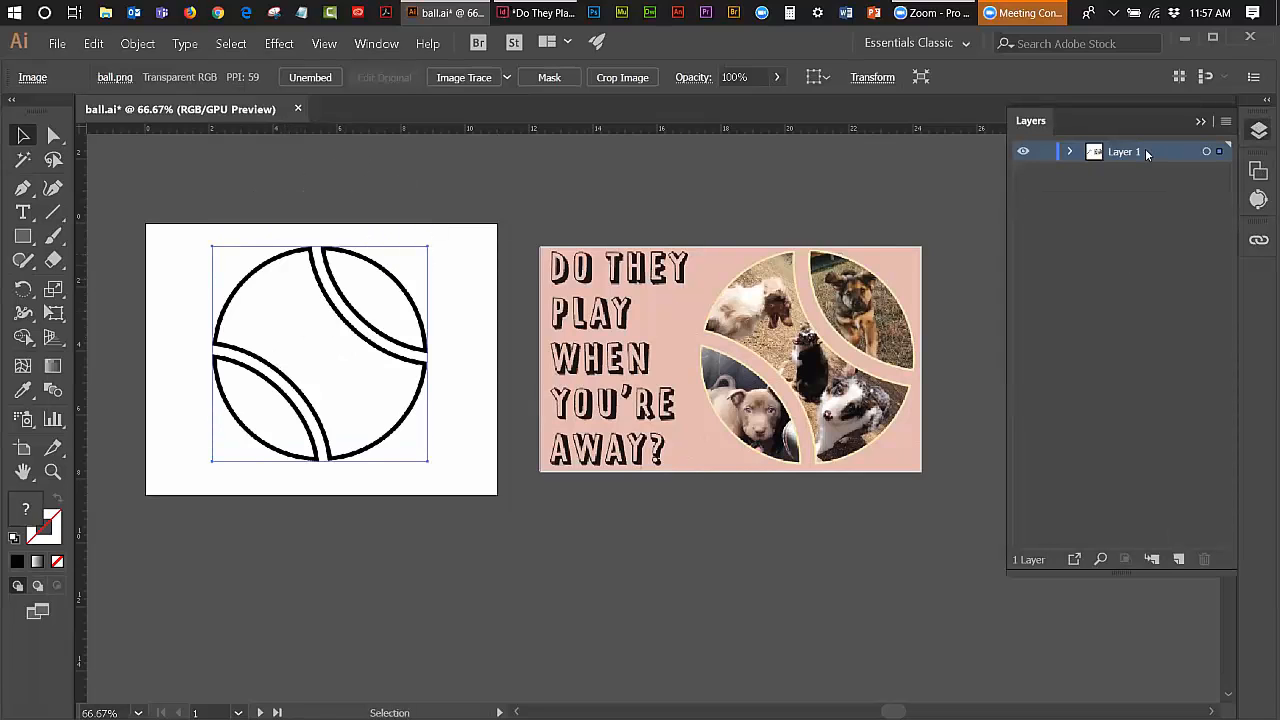
click(1180, 559)
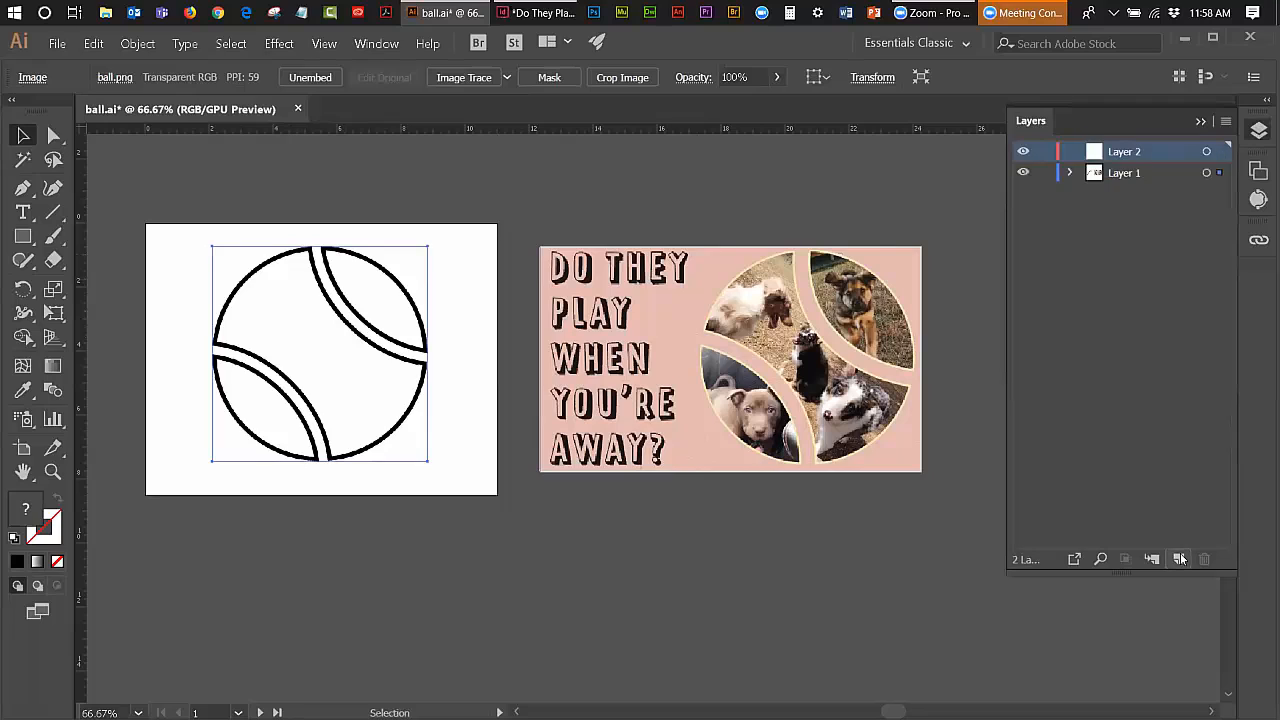
click(1180, 559)
click(1180, 559)
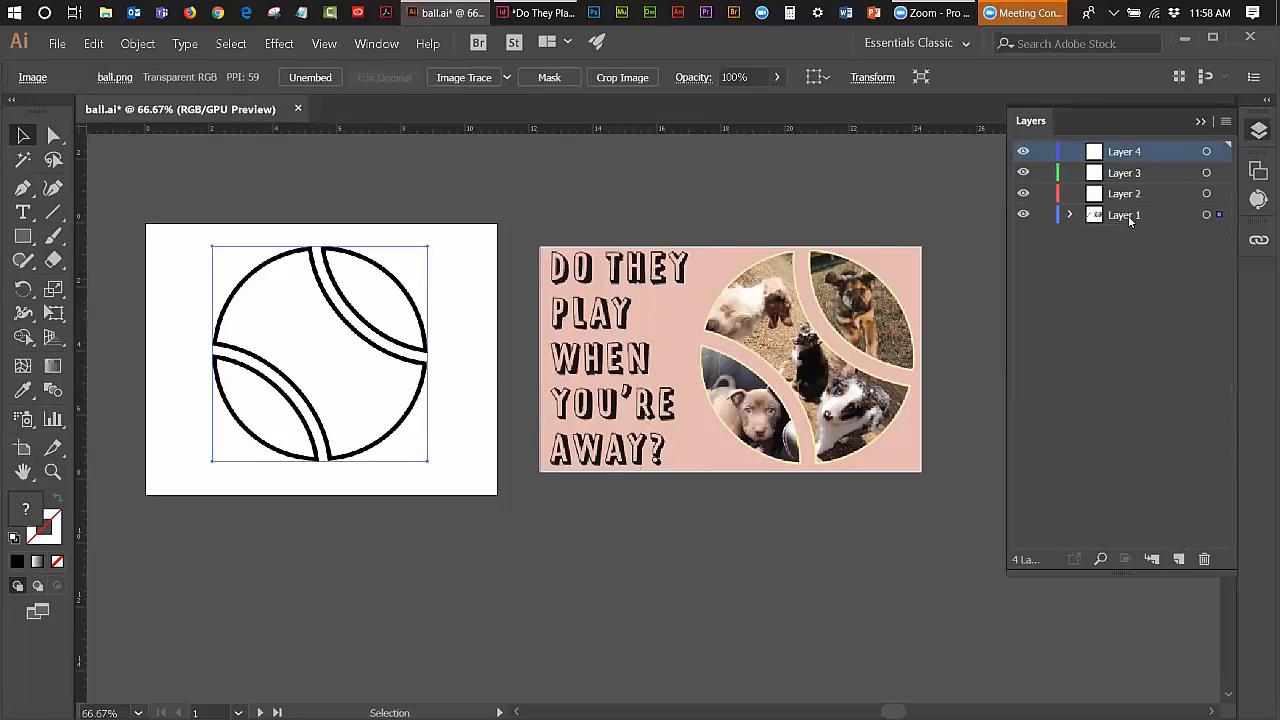
Step: Rename Layer 1 as Background and Layer 2 as Photos
double_click(1128, 216)
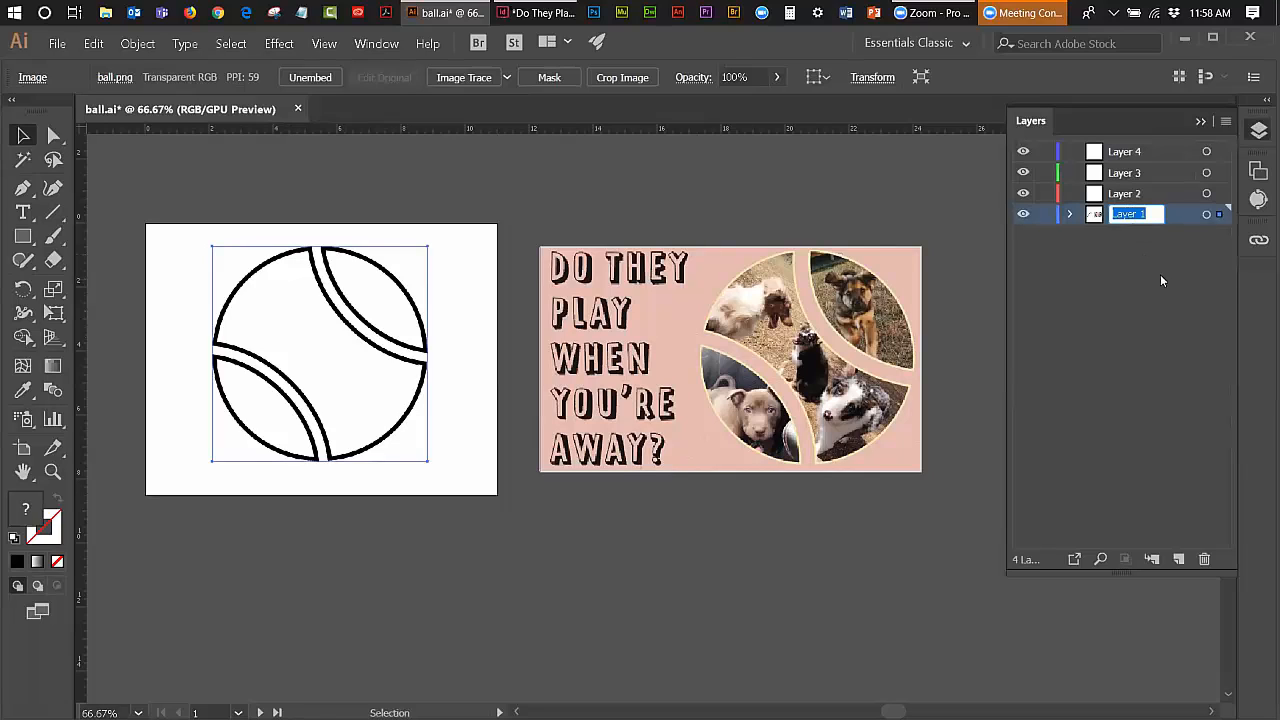
text(Background)
click(1142, 337)
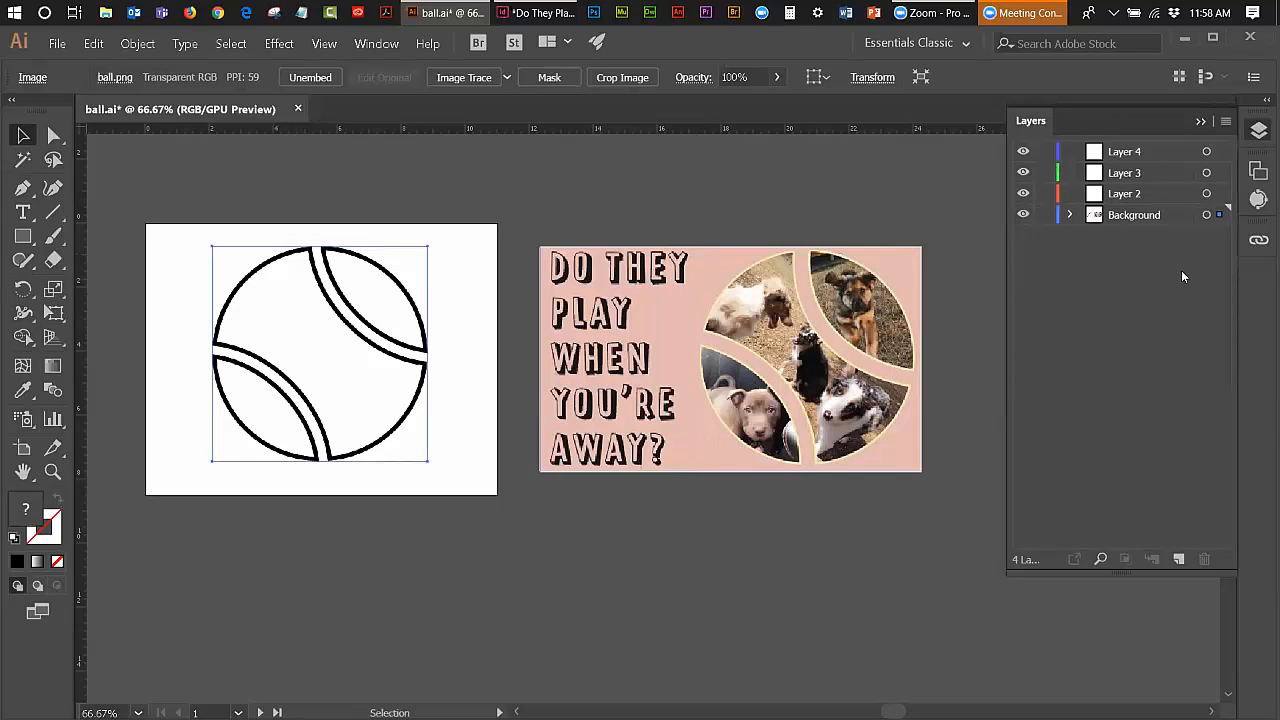
double_click(1133, 195)
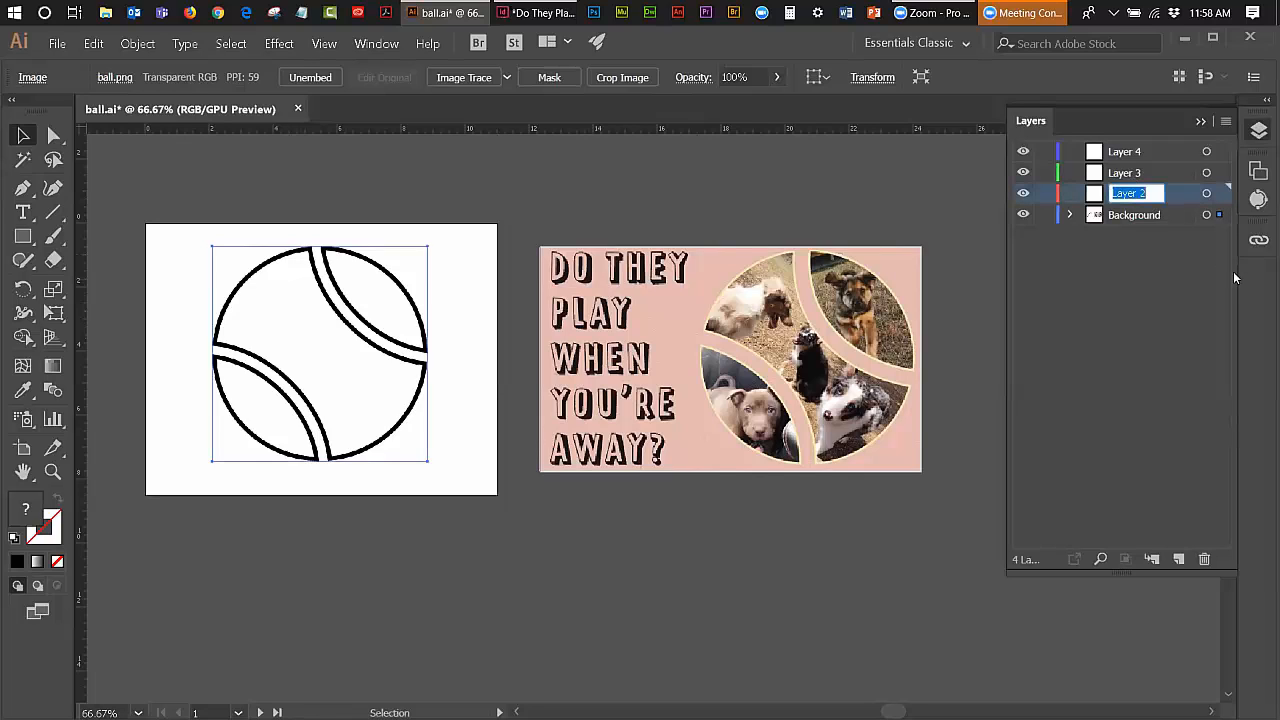
text(Photos)
Step: Rename Layer 3 as Mask and Layer 4 as Outline
double_click(1130, 172)
text(Ma)
key(BackSpace)
text(sk)
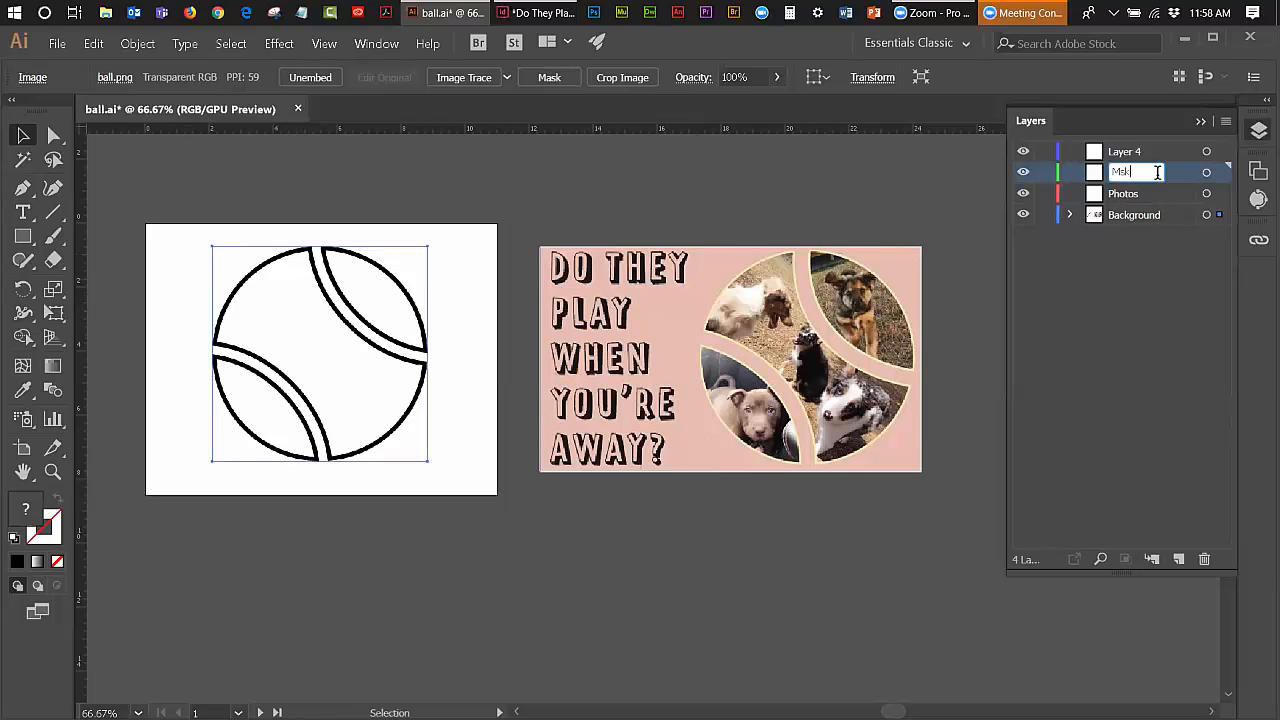
key(BackSpace)
key(BackSpace)
text(ask)
click(1130, 152)
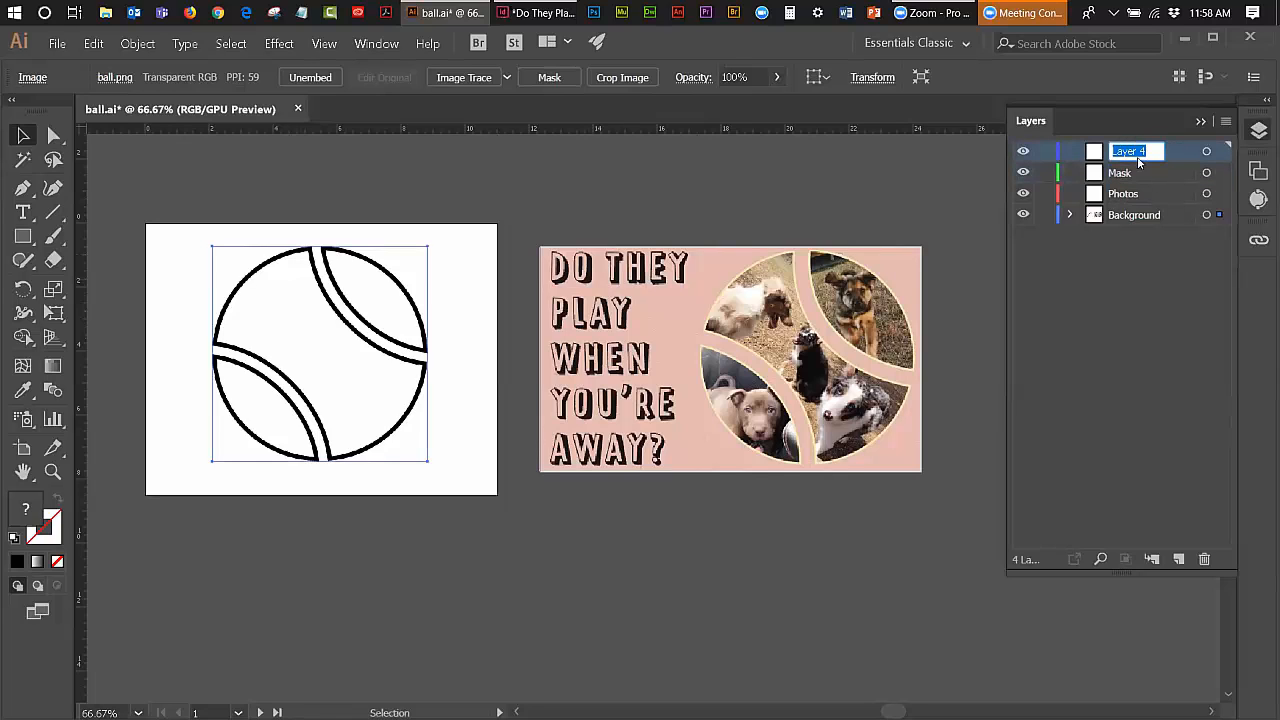
text(Cut)
text(line)
click(1130, 270)
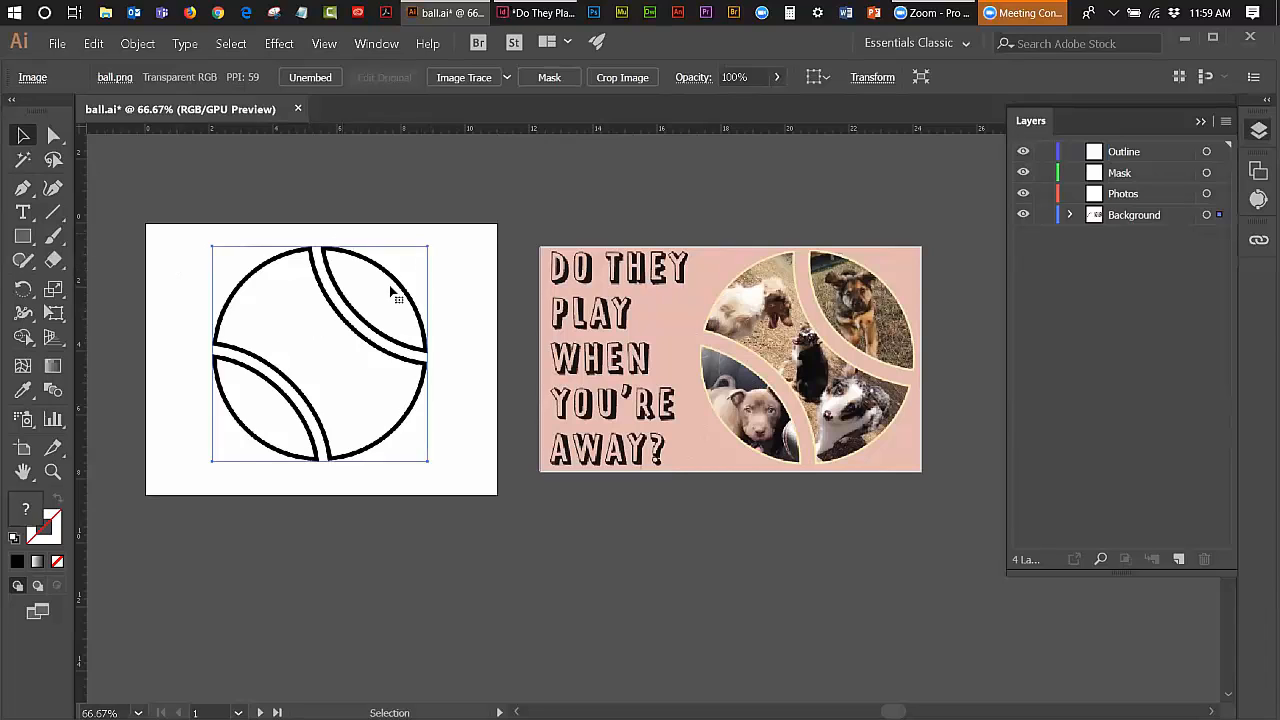
Step: Draw a rectangle covering the ball's artboard and fill it with the pink sampled from the finished design's background
click(31, 245)
drag(146, 224, 498, 497)
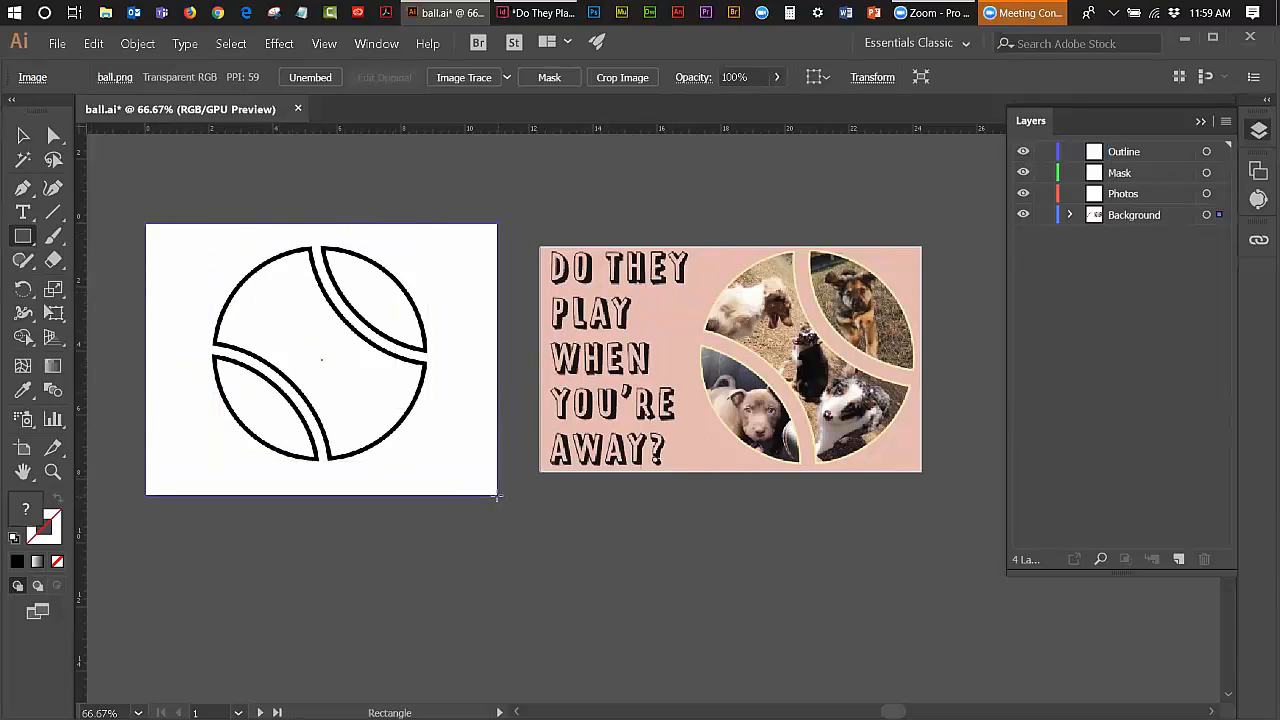
drag(497, 496, 497, 496)
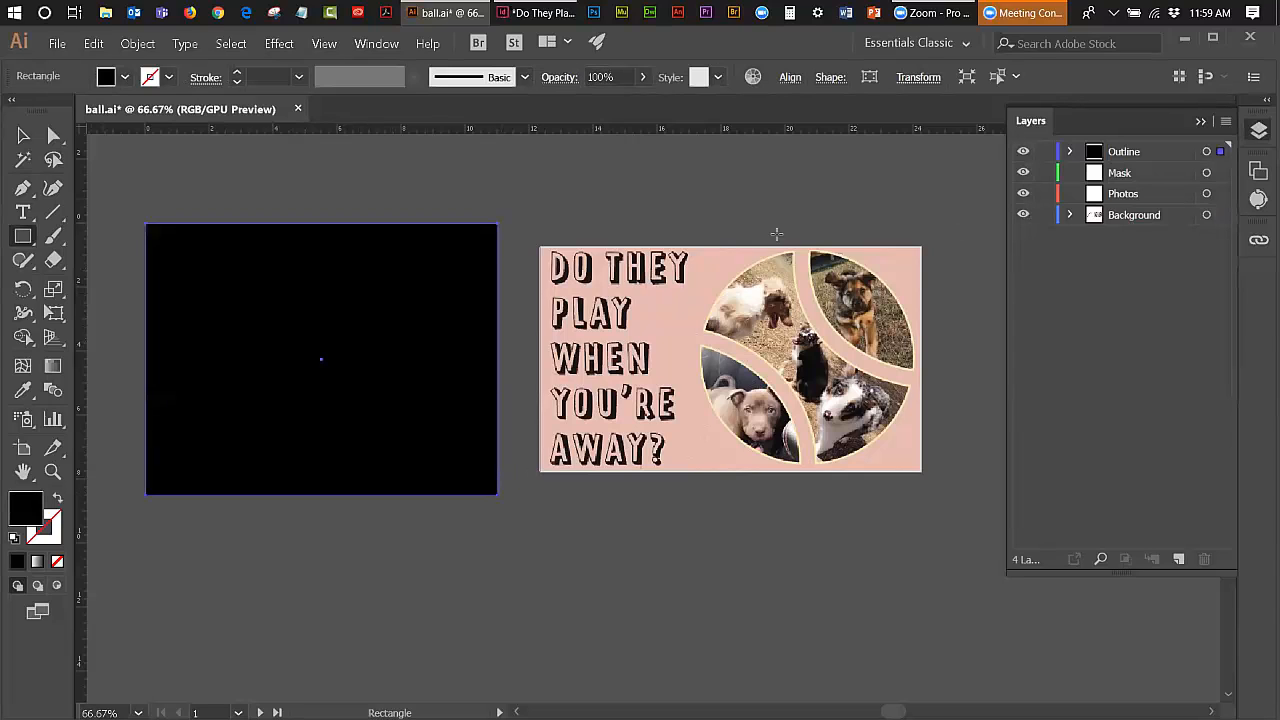
click(25, 389)
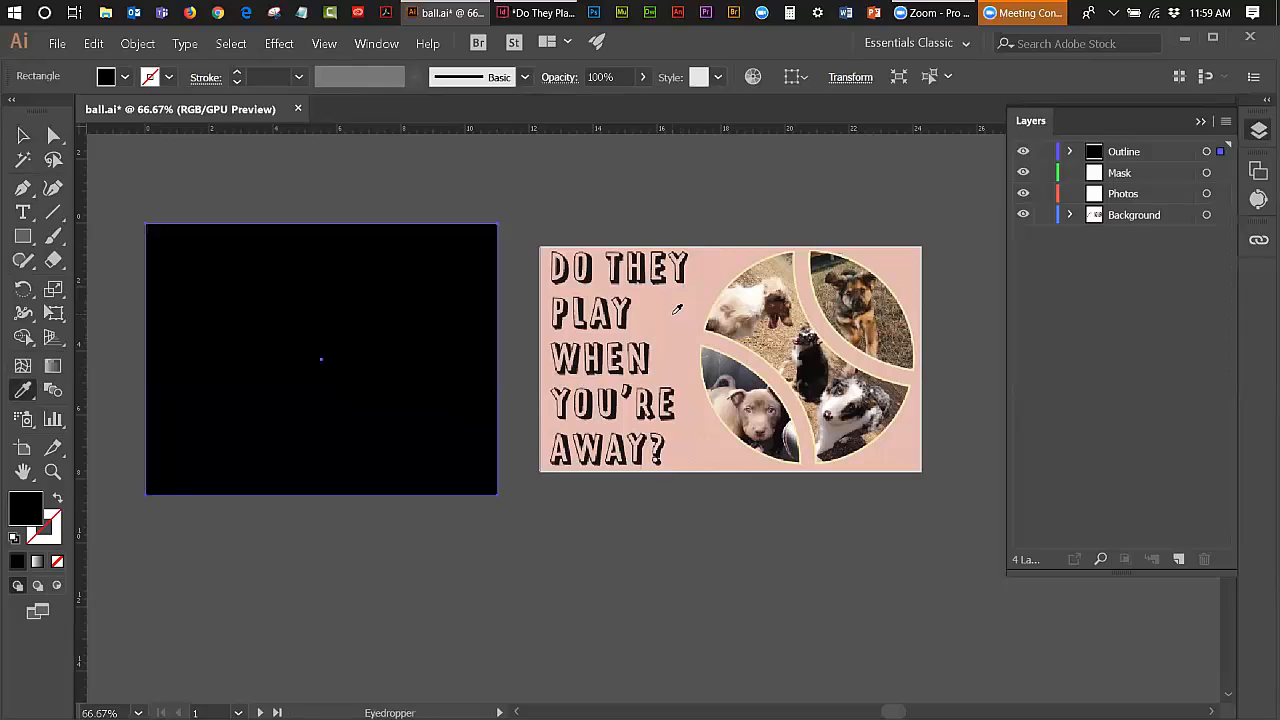
click(677, 310)
click(27, 131)
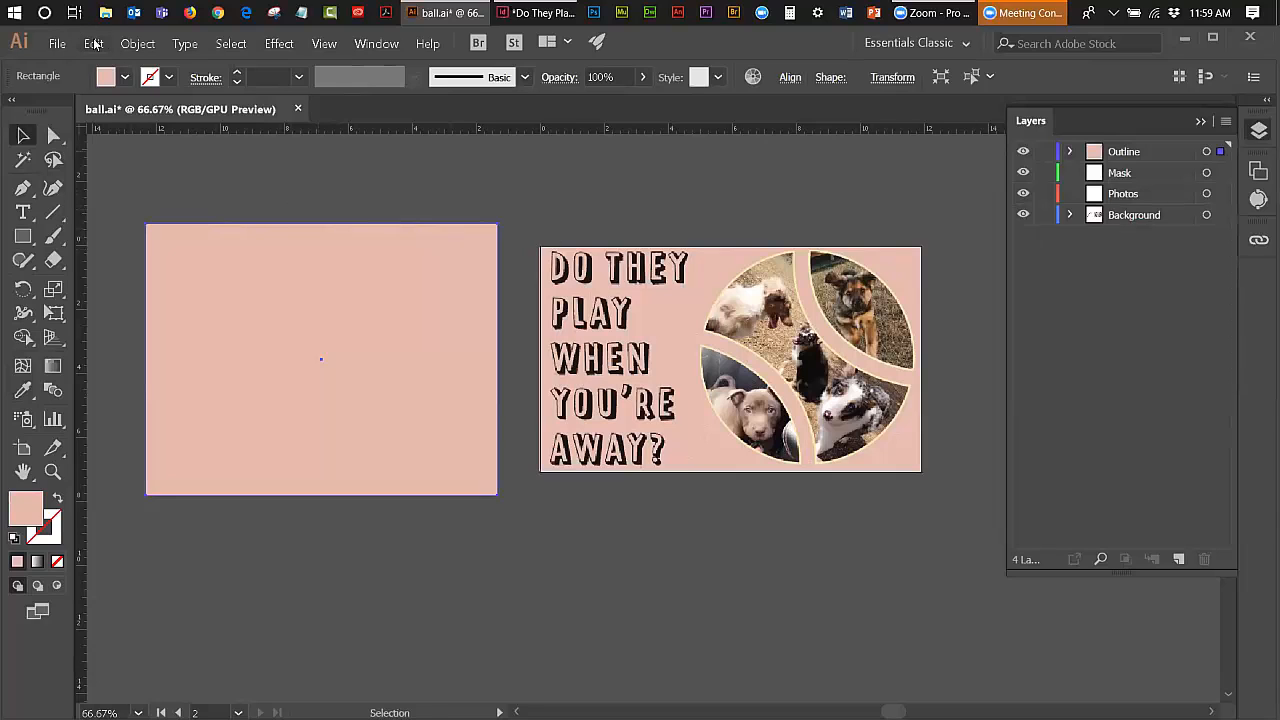
Step: Place the pink rectangle behind the ball image on the Background layer by cutting it and pasting it in back
click(132, 43)
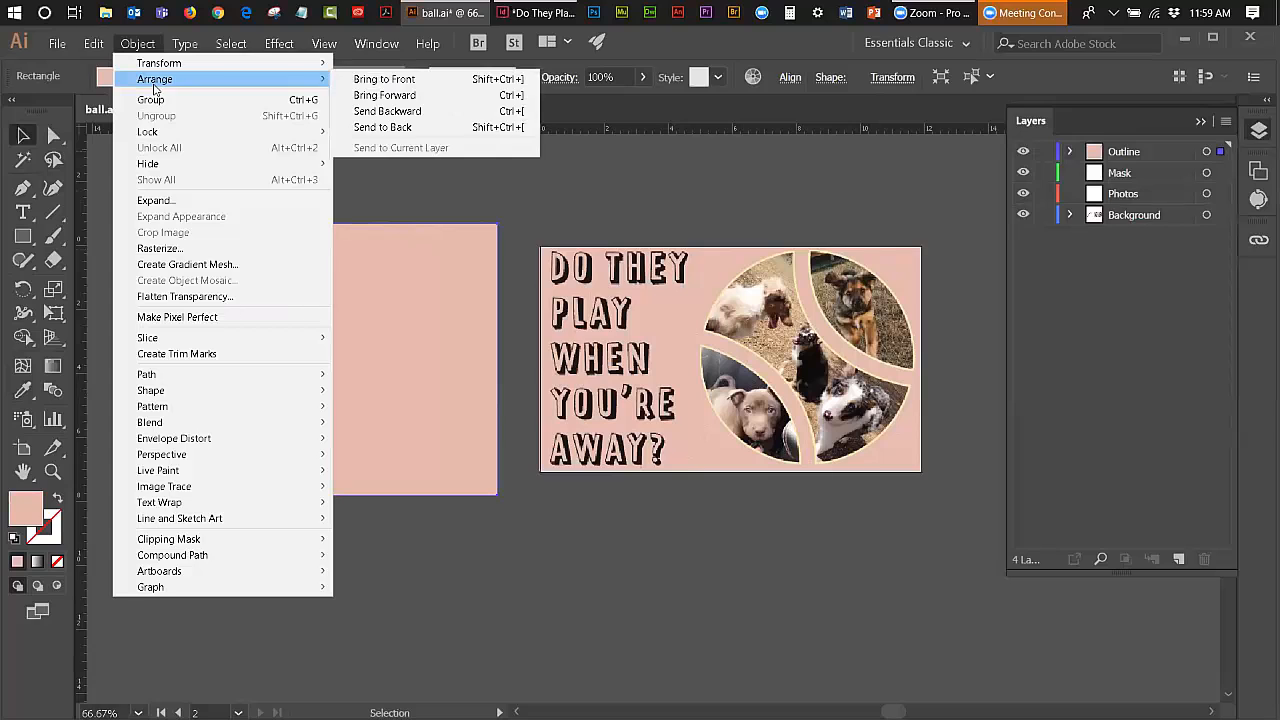
click(395, 129)
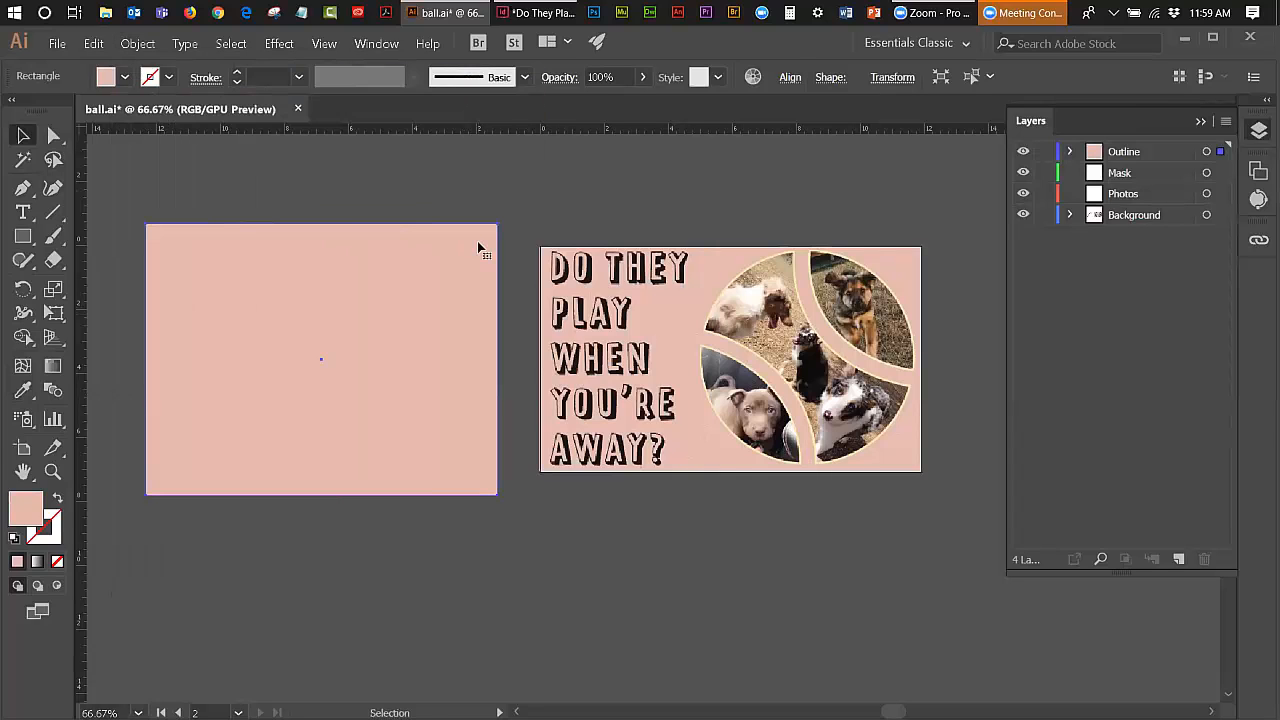
click(90, 44)
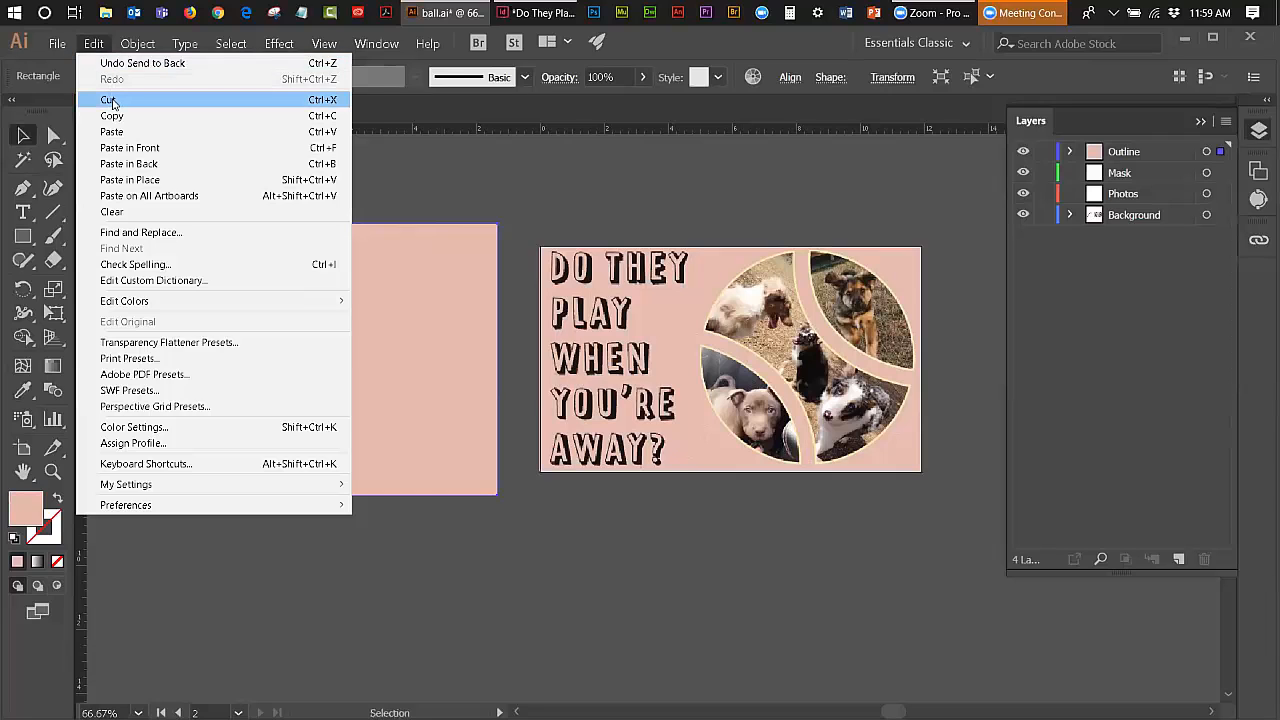
click(110, 99)
click(268, 262)
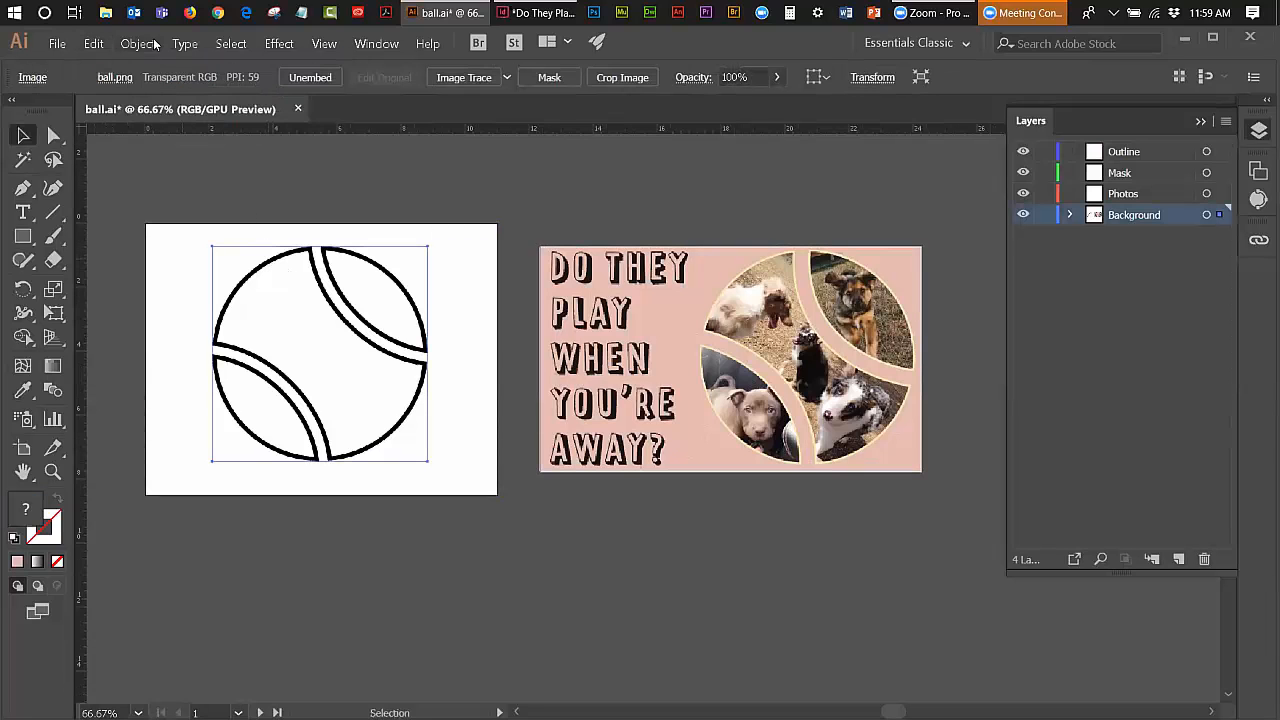
click(94, 44)
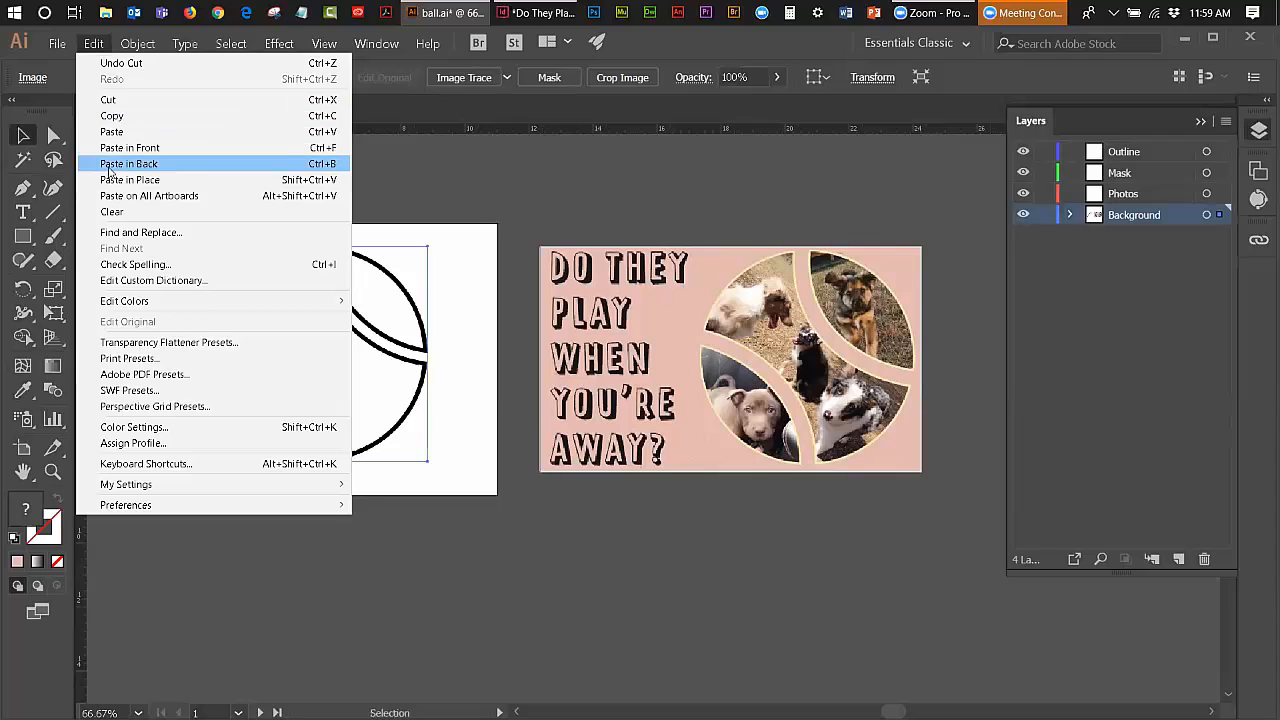
click(128, 163)
drag(94, 208, 492, 239)
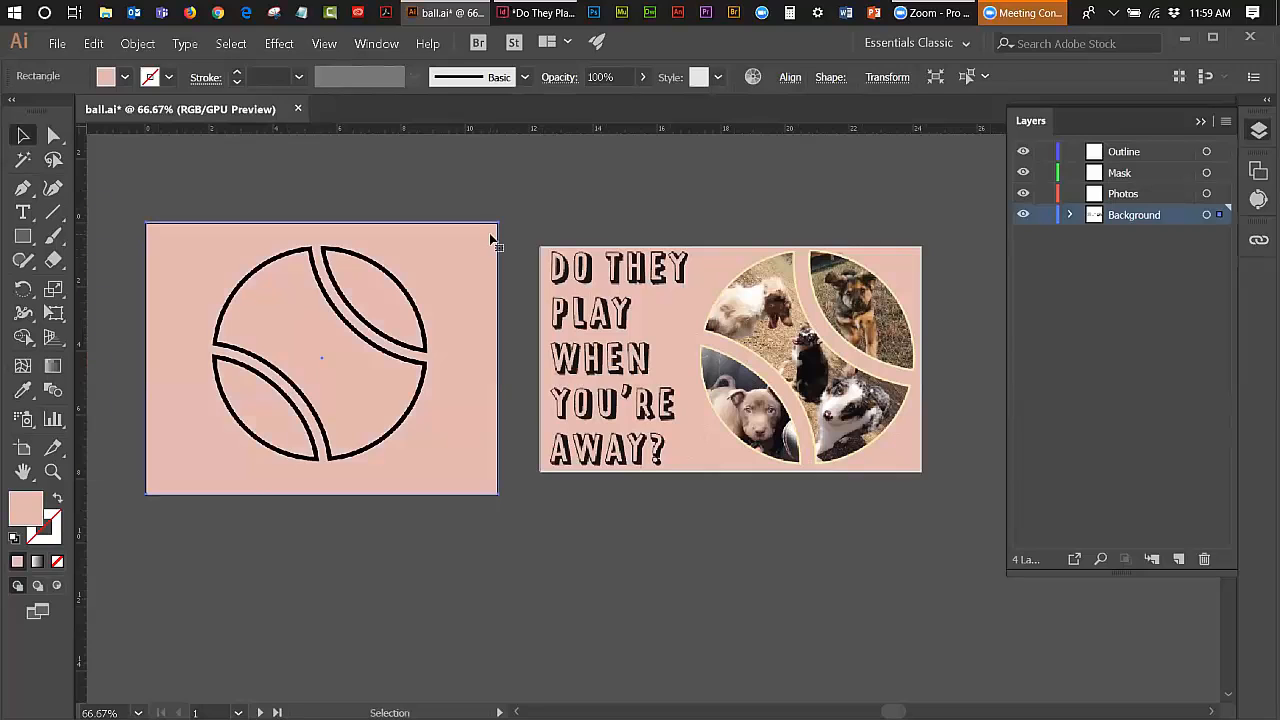
click(470, 178)
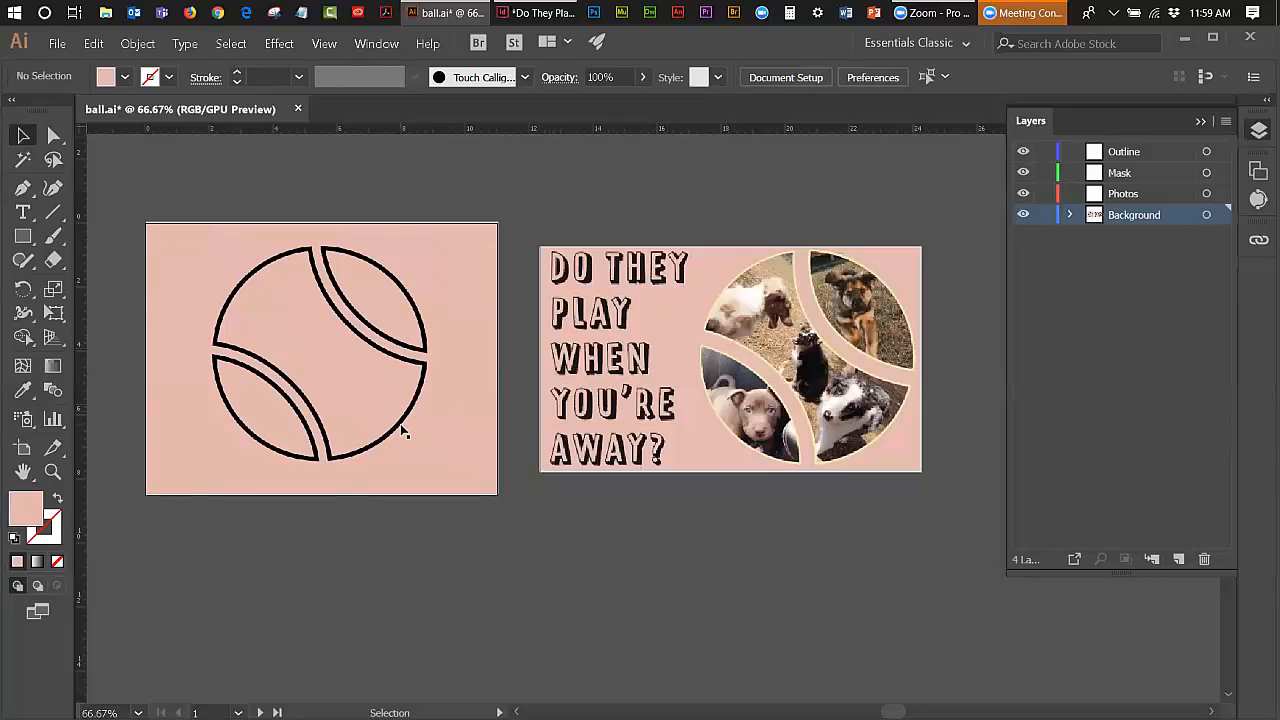
Step: Move the ball image from the Background layer to the Mask layer and lock the Background layer
click(400, 427)
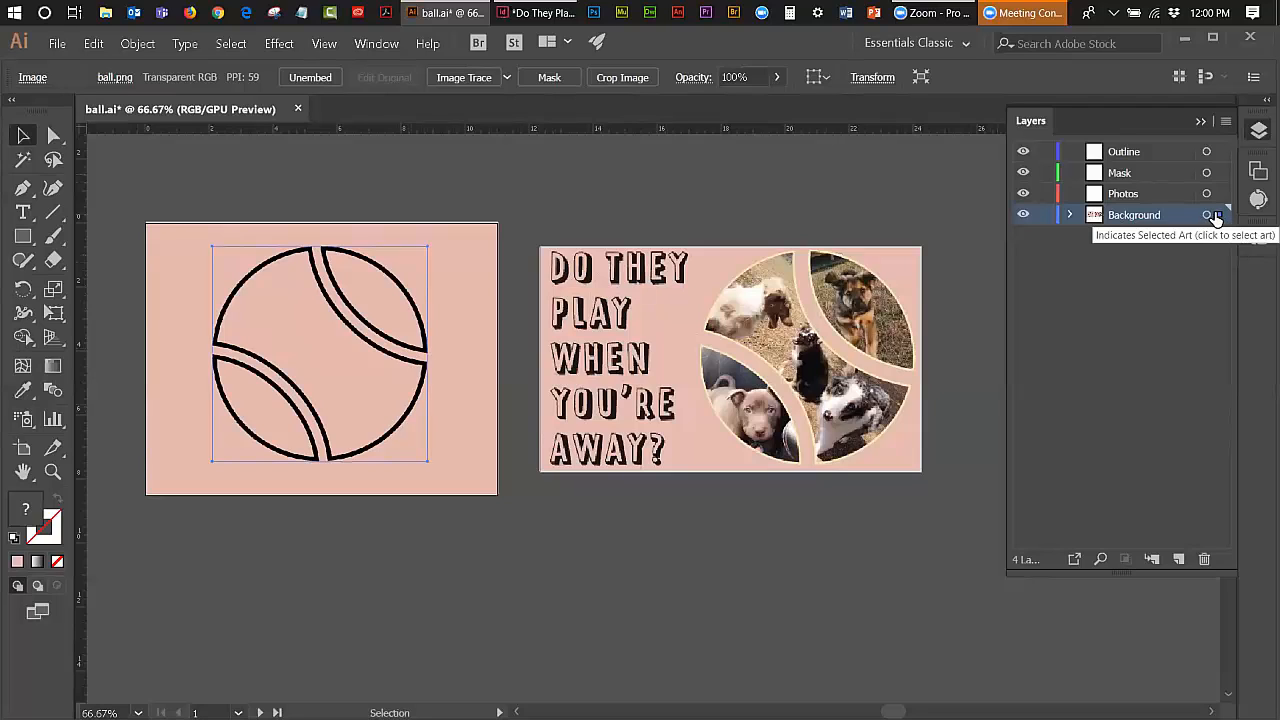
drag(1224, 191, 1220, 173)
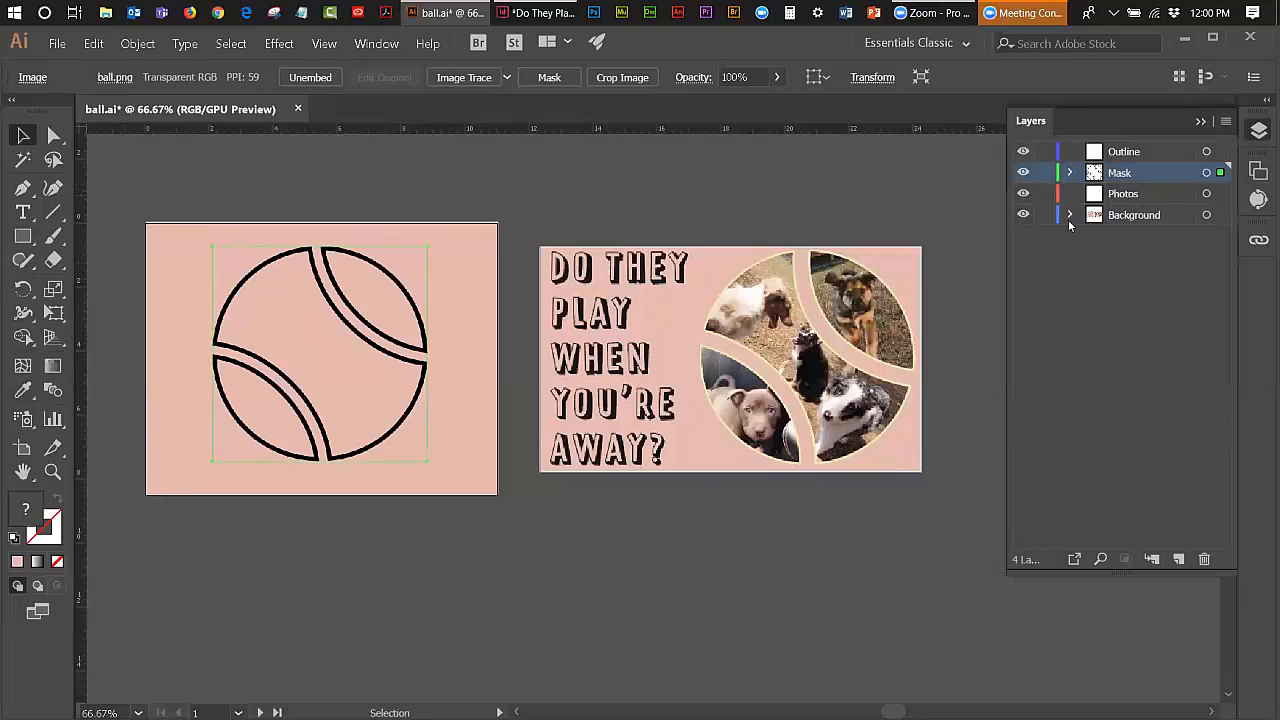
click(1022, 216)
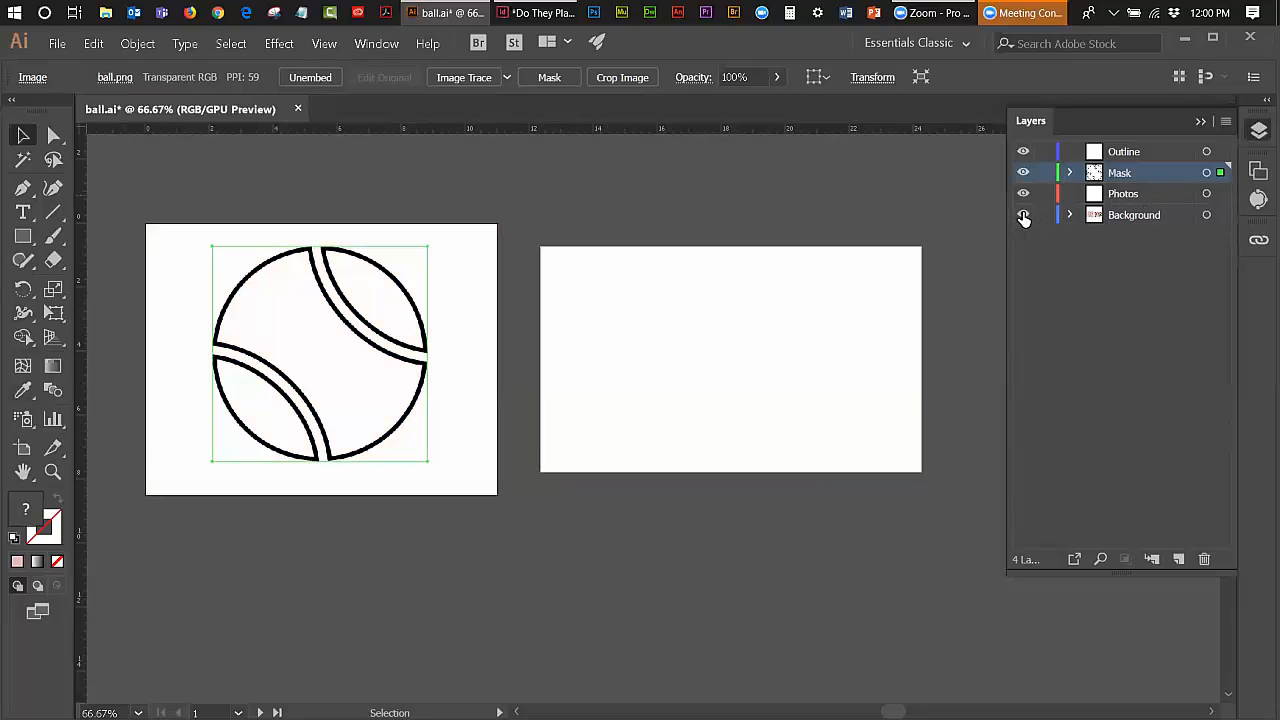
click(1022, 216)
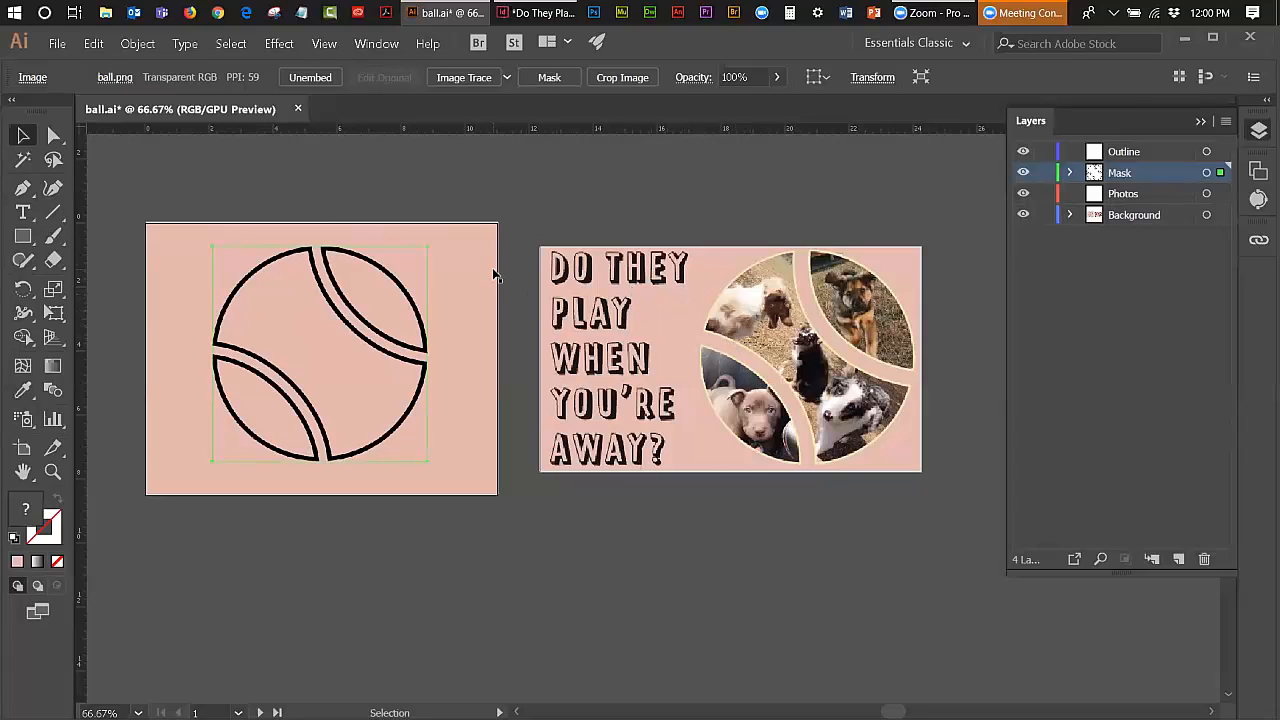
click(1044, 215)
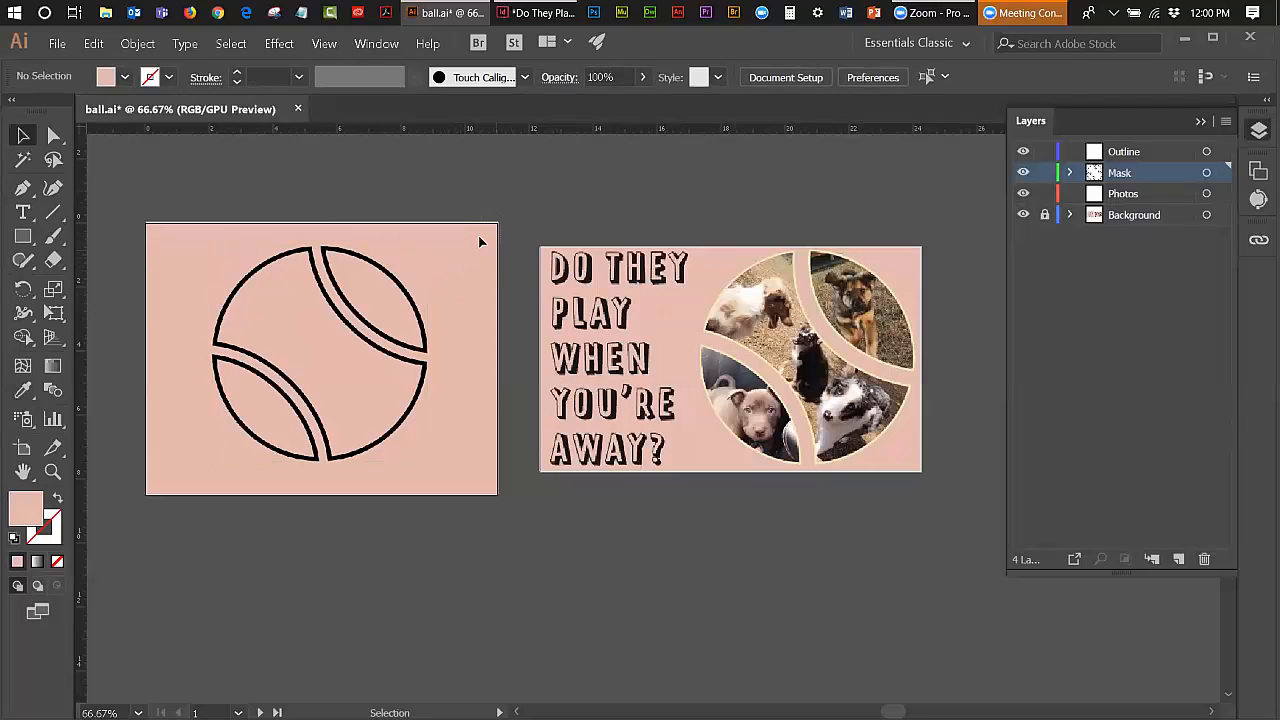
Step: Convert the ball image on the Mask layer into a tracing with Image Trace's default settings
click(396, 285)
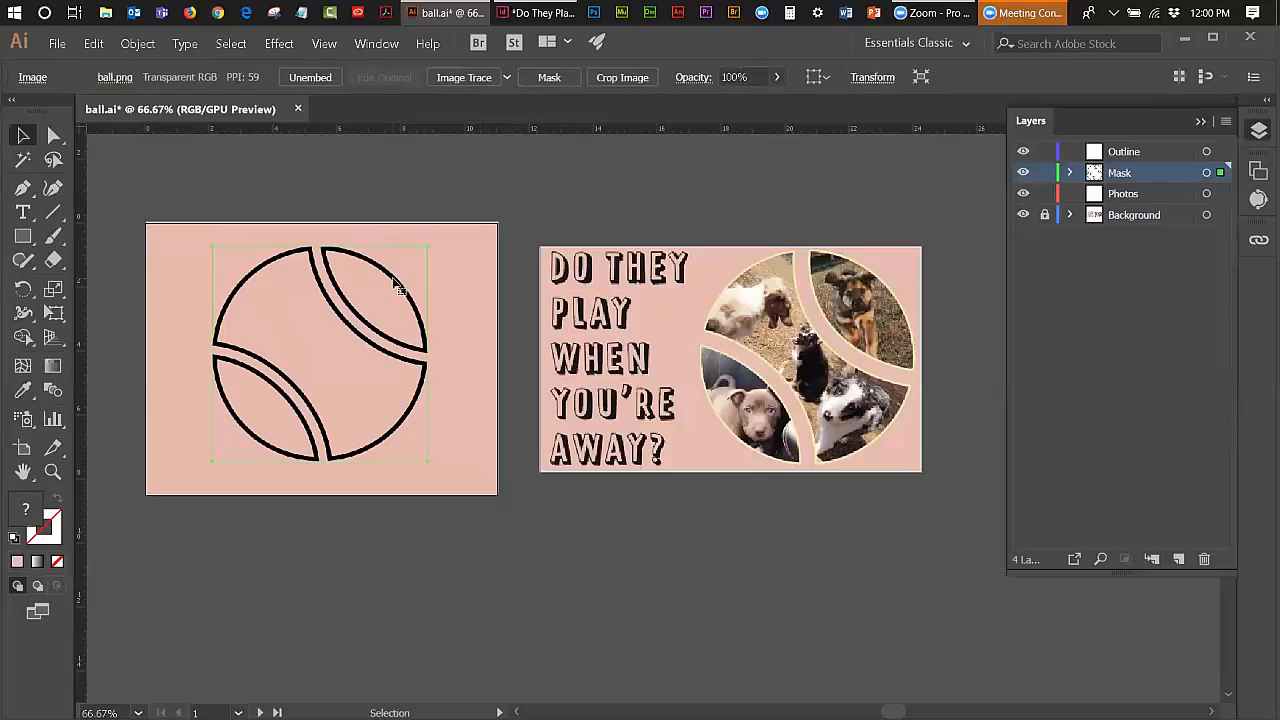
click(131, 46)
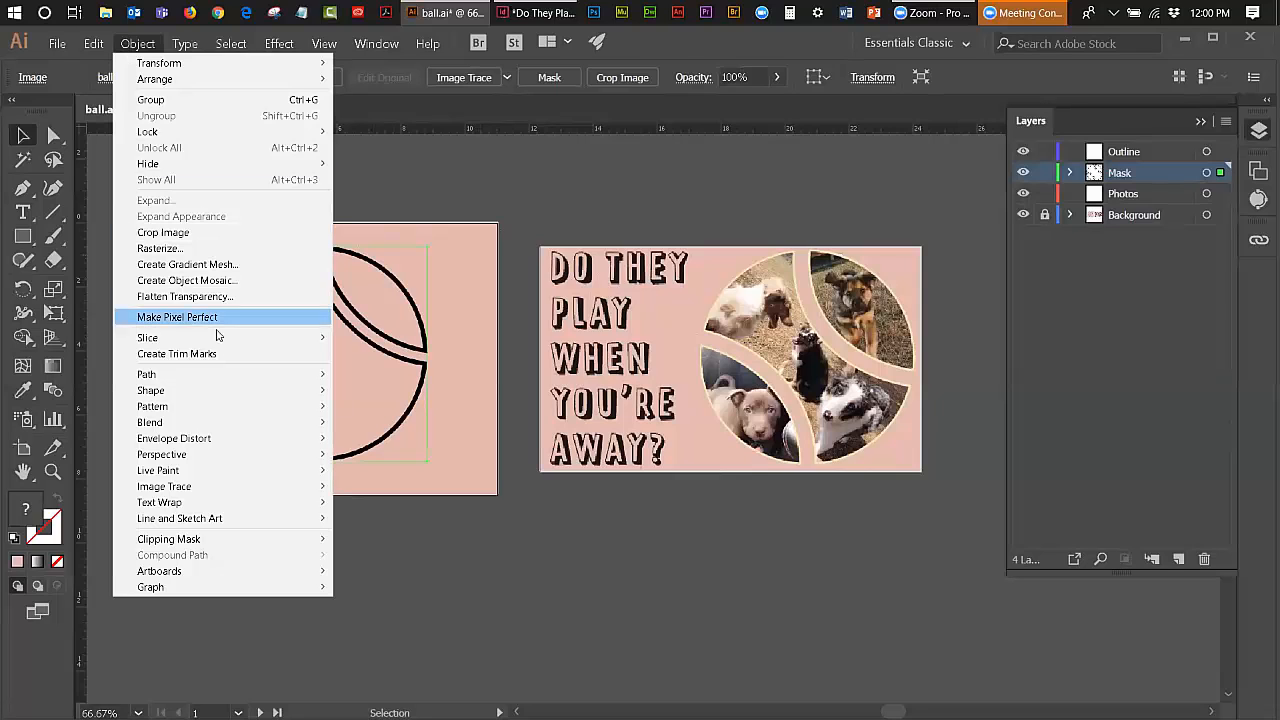
mouse_move(211, 486)
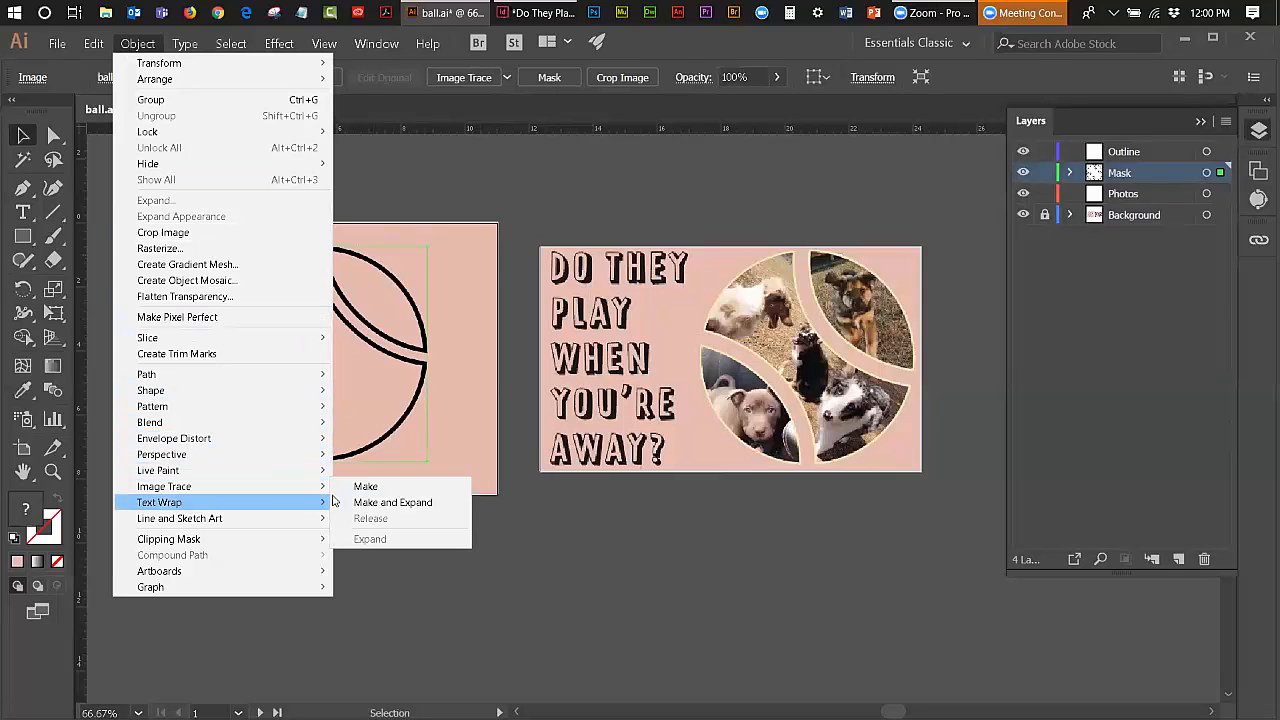
click(360, 488)
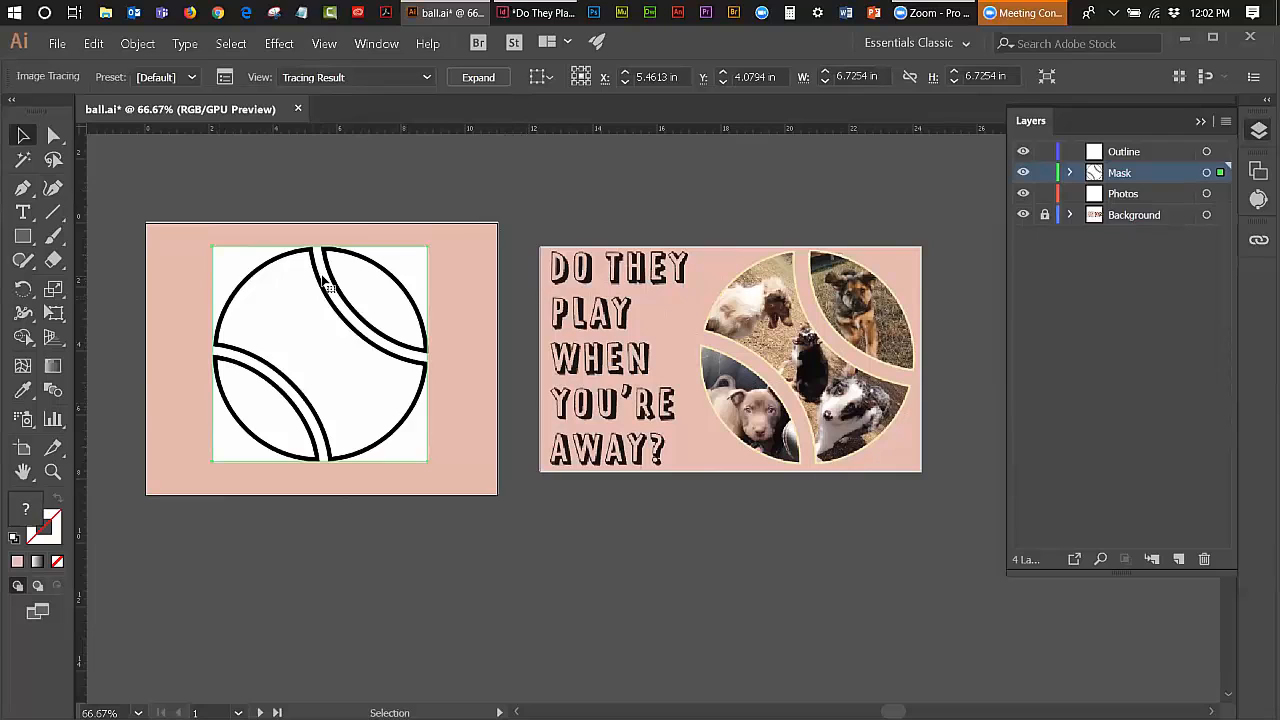
Step: Review the Image Trace settings of the traced ball, including its advanced options
click(125, 47)
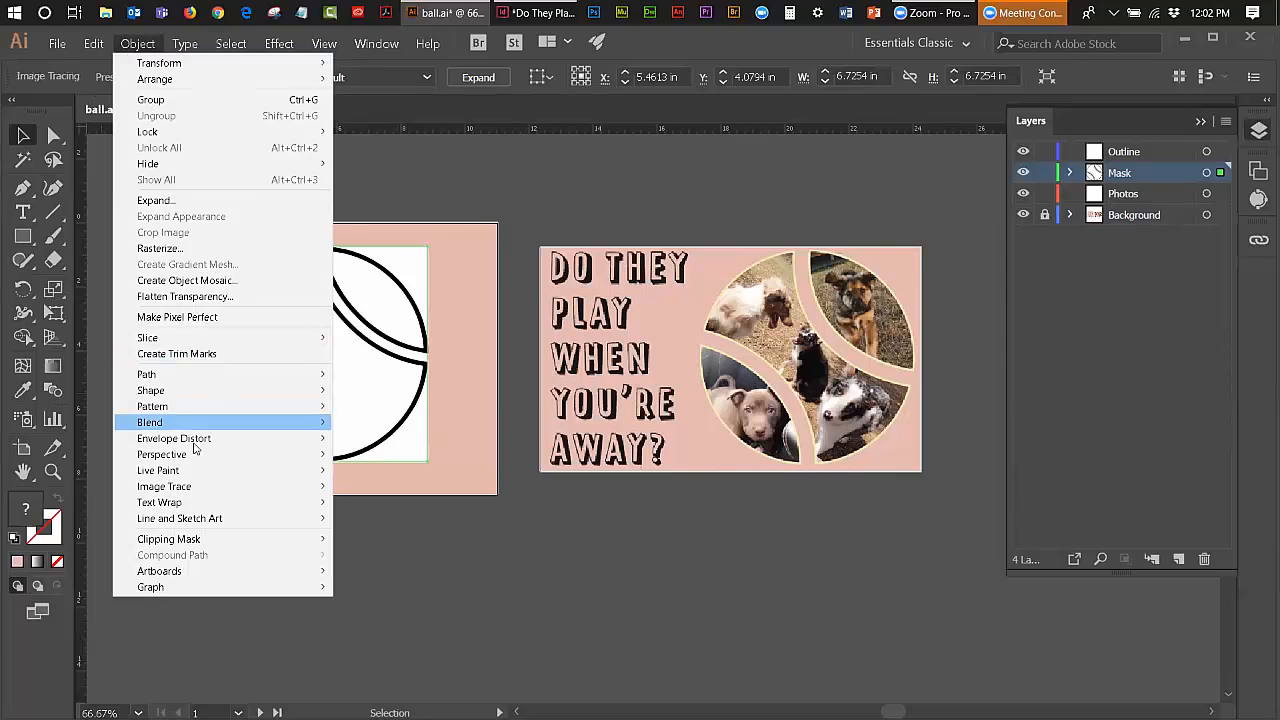
mouse_move(187, 487)
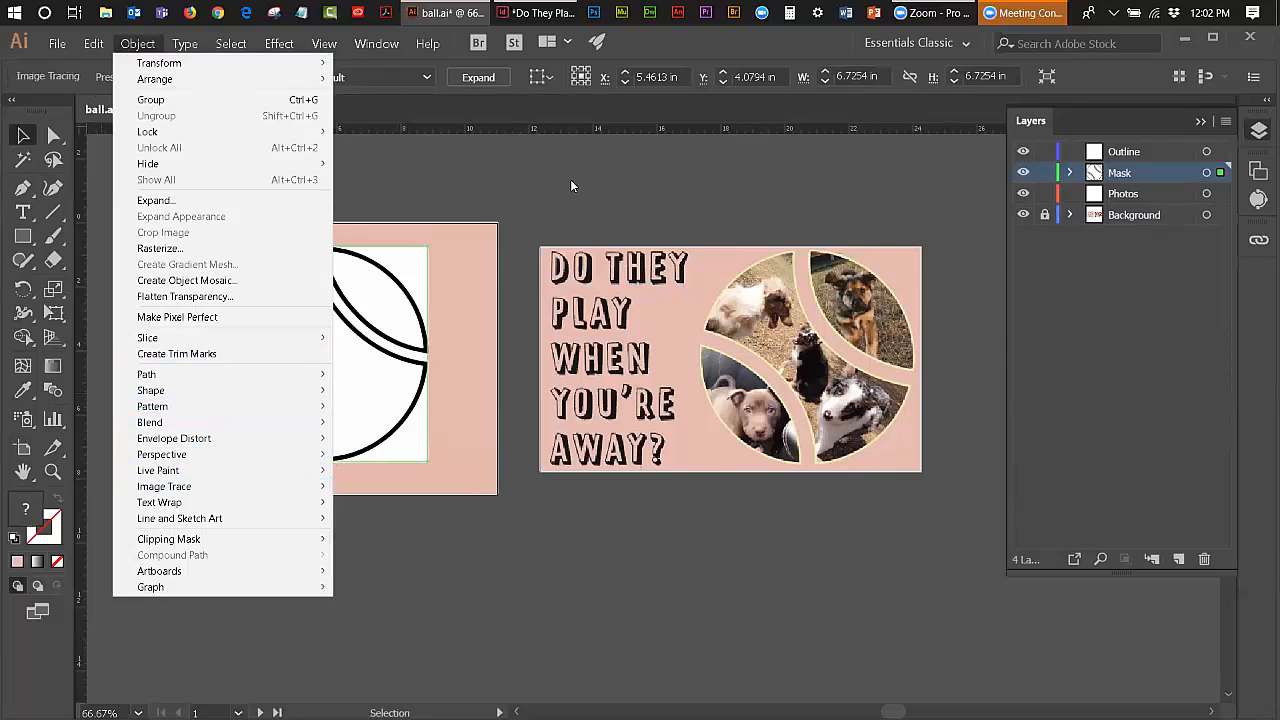
click(1259, 199)
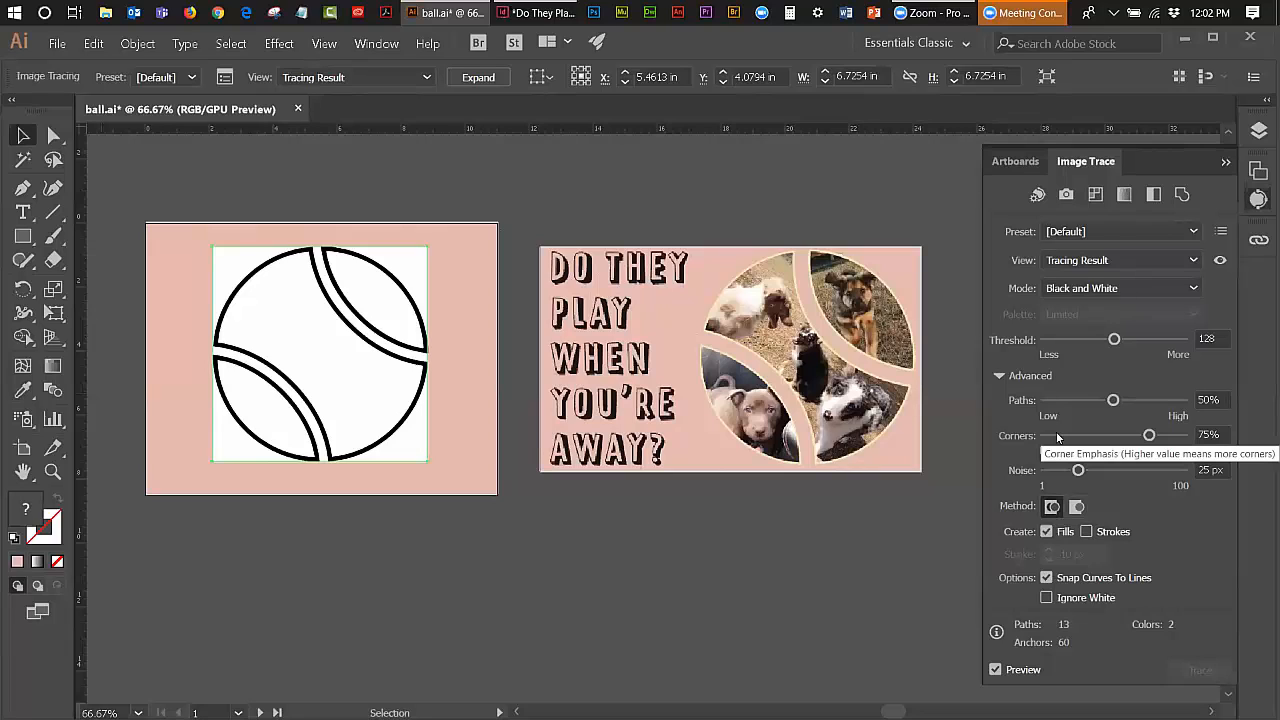
click(1227, 162)
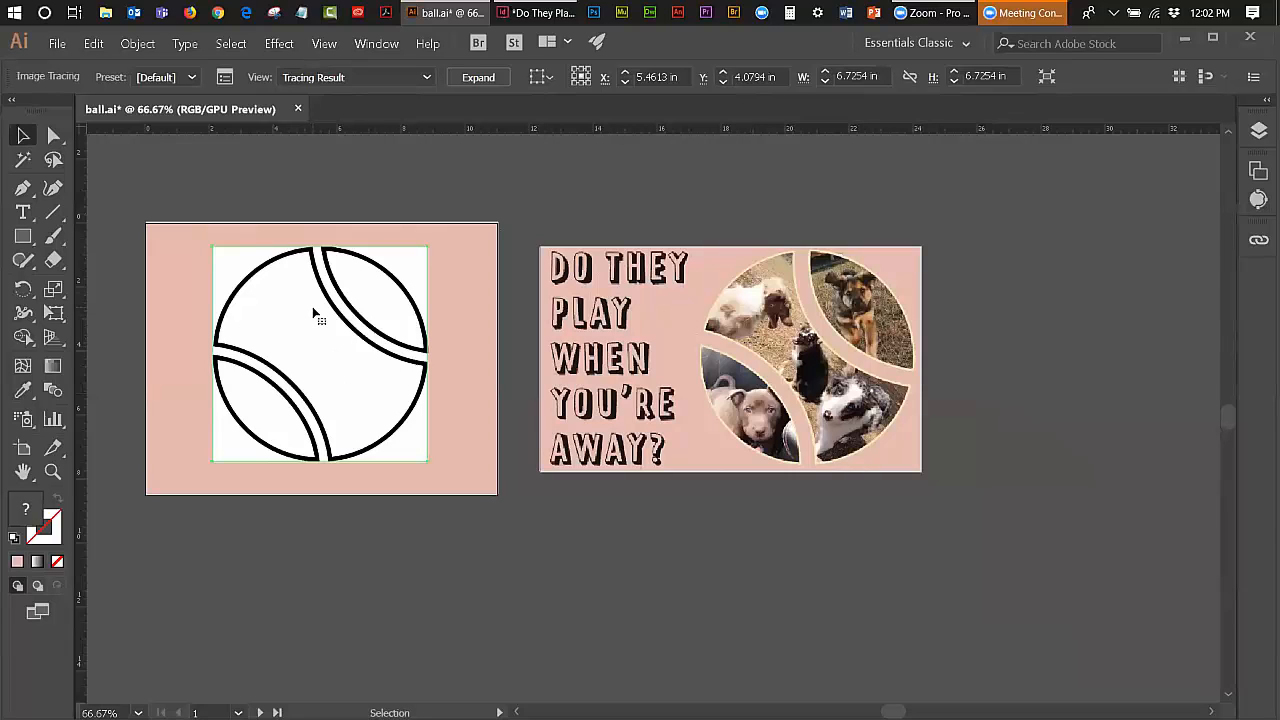
Step: Expand the ball's image tracing into editable paths and save the file
click(126, 45)
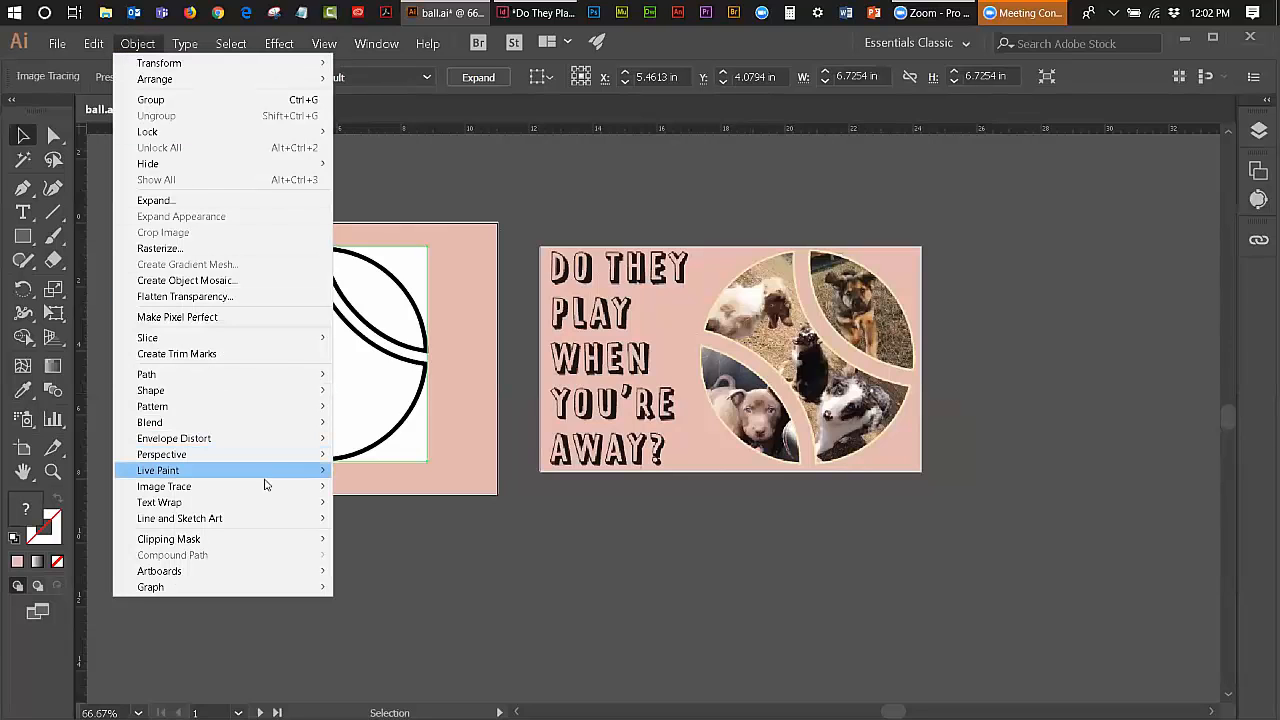
mouse_move(267, 494)
click(370, 539)
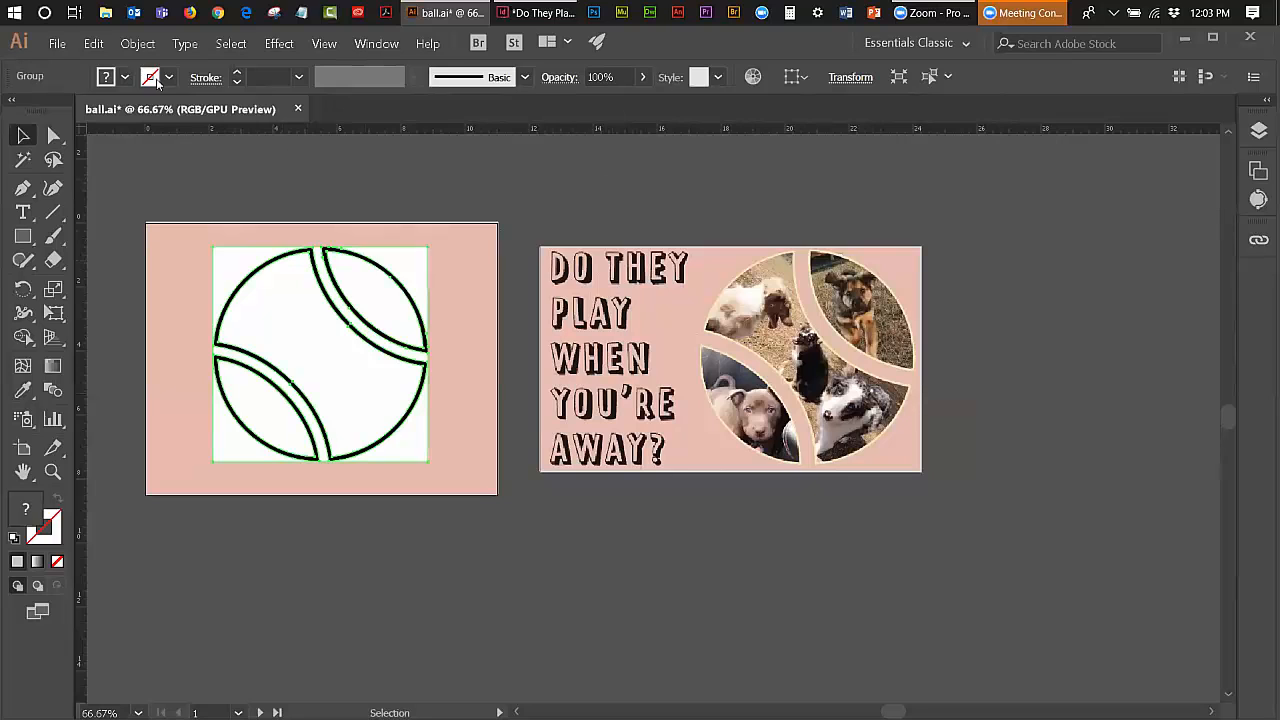
click(62, 47)
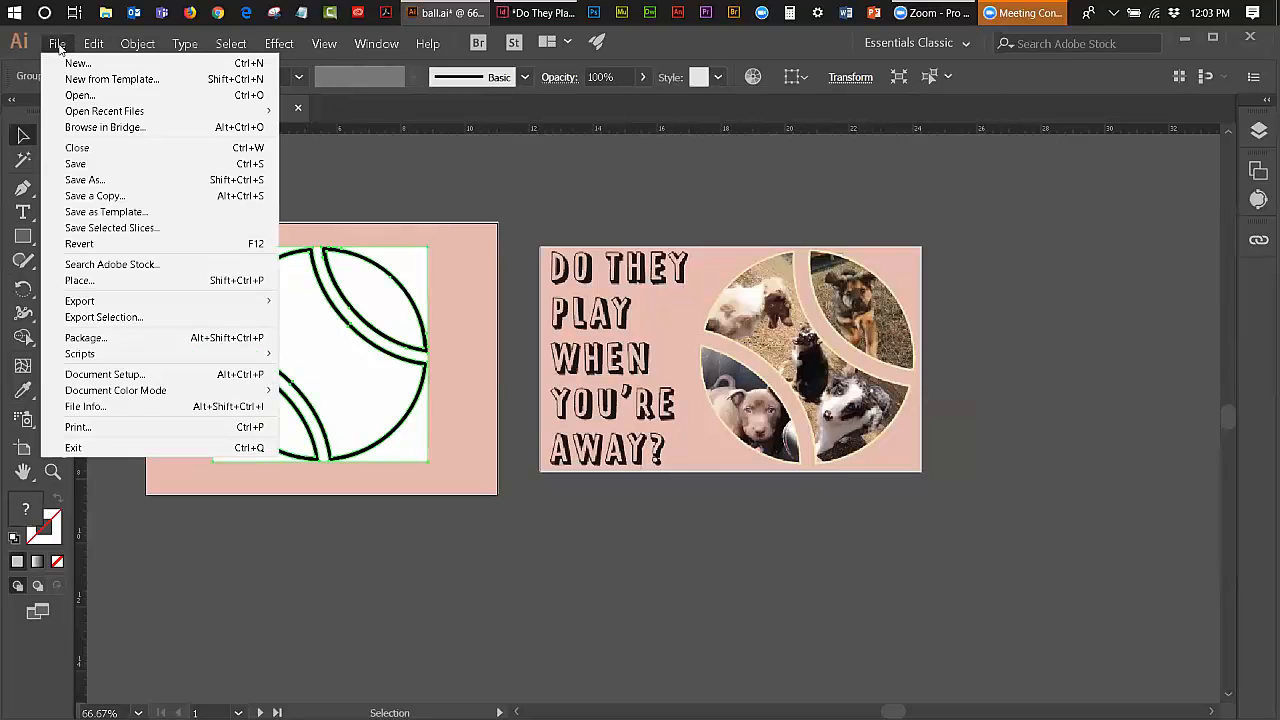
click(70, 166)
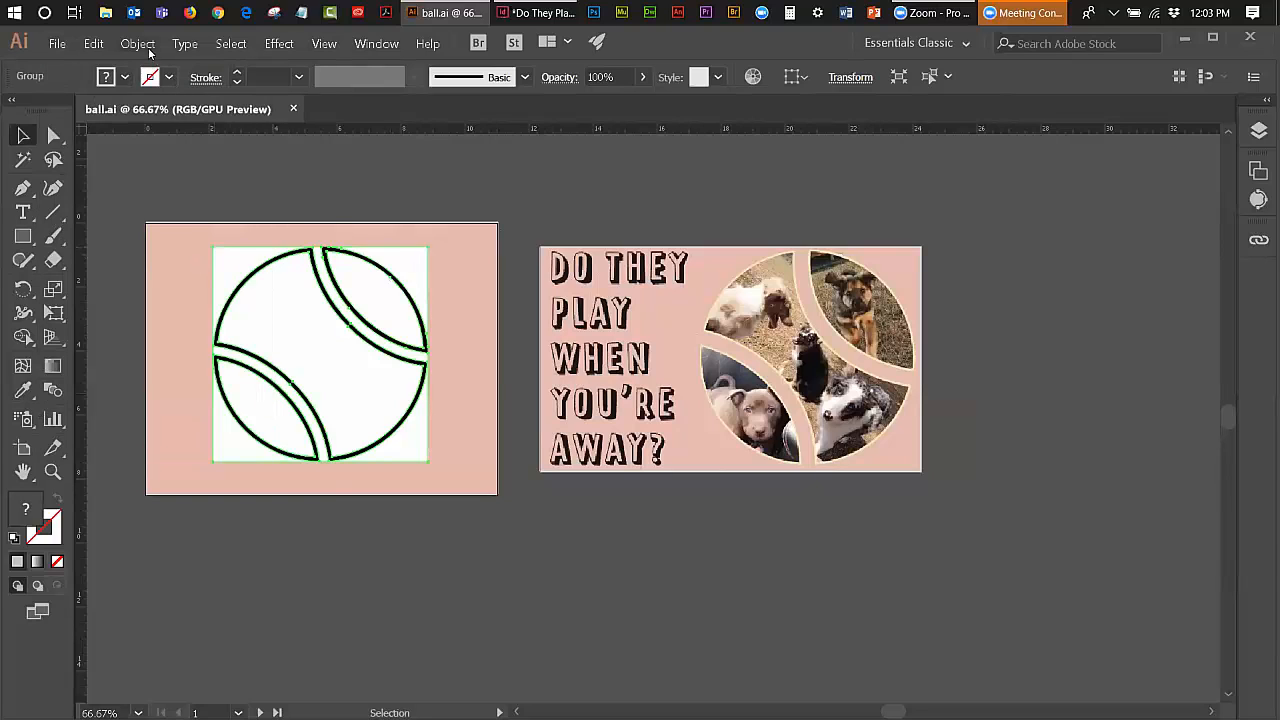
Step: Ungroup the expanded ball paths and clear the selection
click(140, 44)
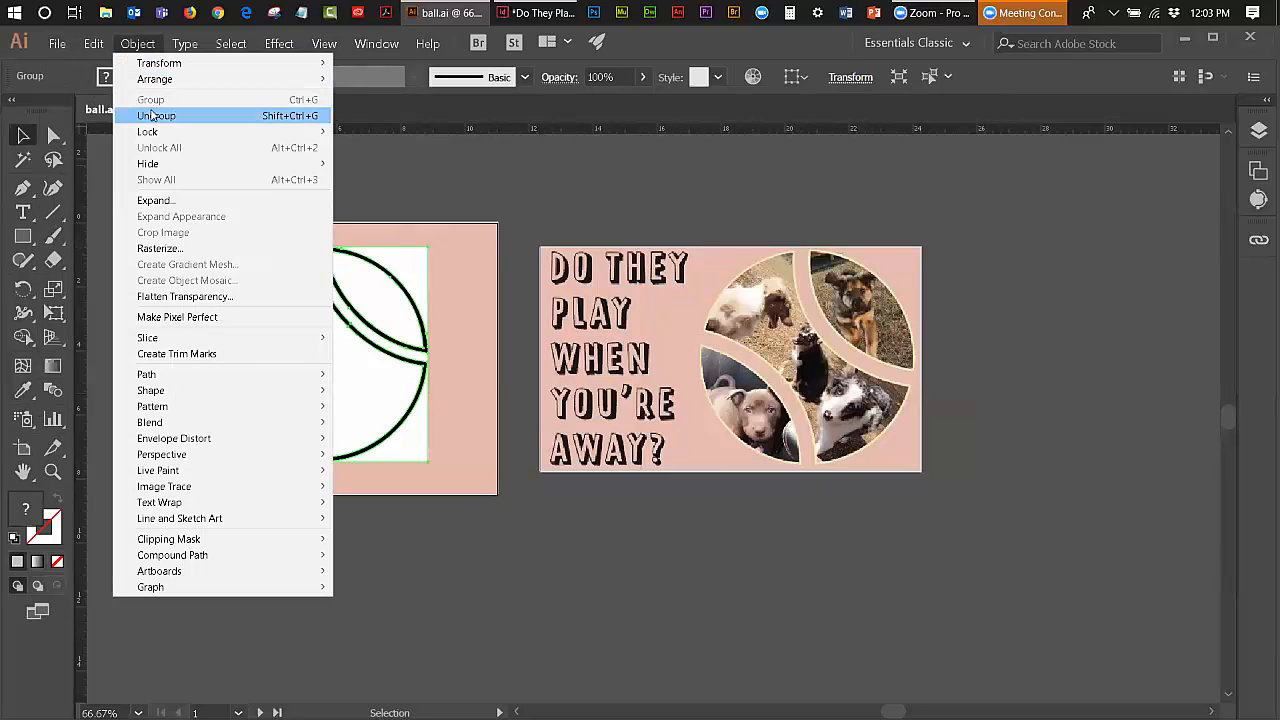
click(152, 117)
click(554, 220)
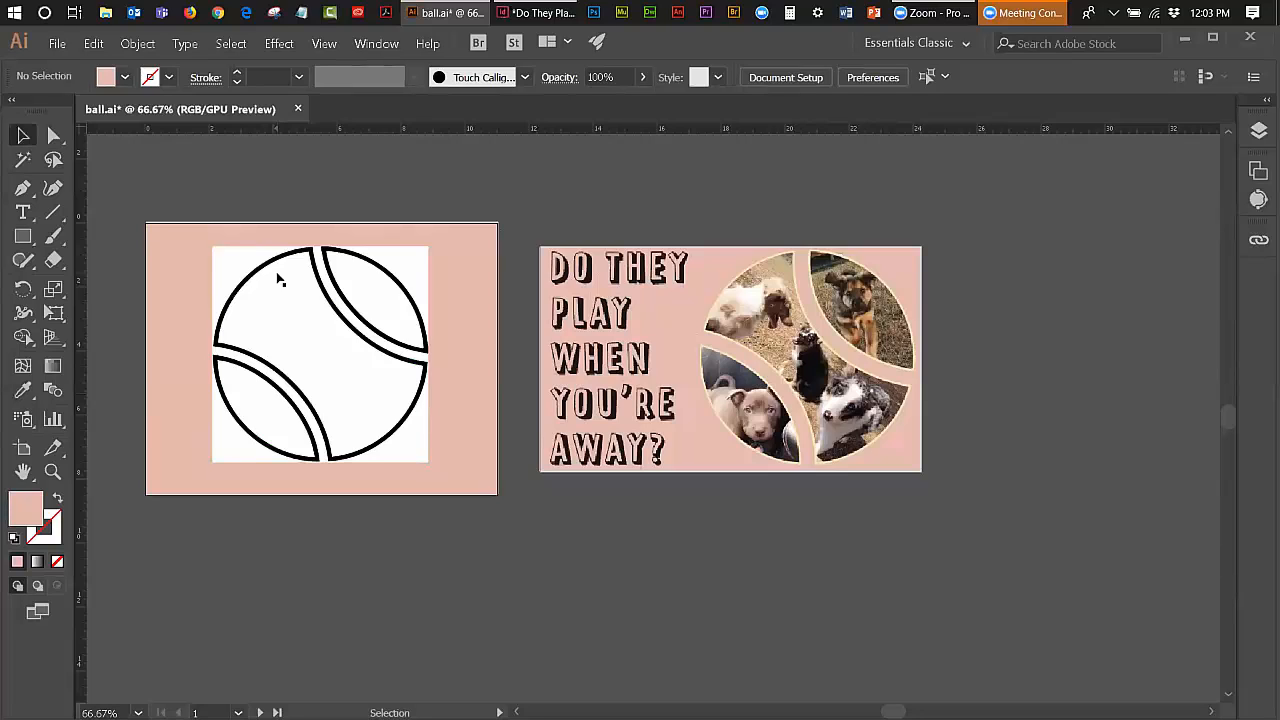
Step: Delete the white background shapes around the ball, including the remaining piece outside its upper-right section
click(259, 257)
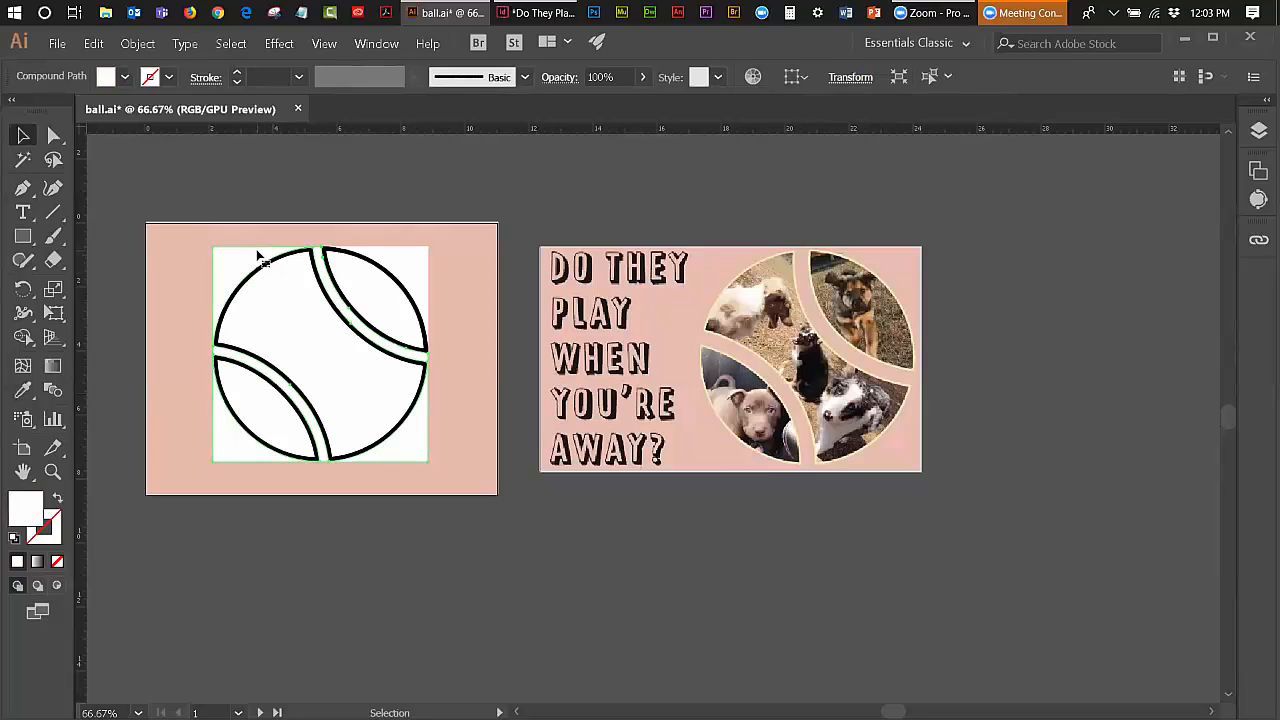
click(259, 257)
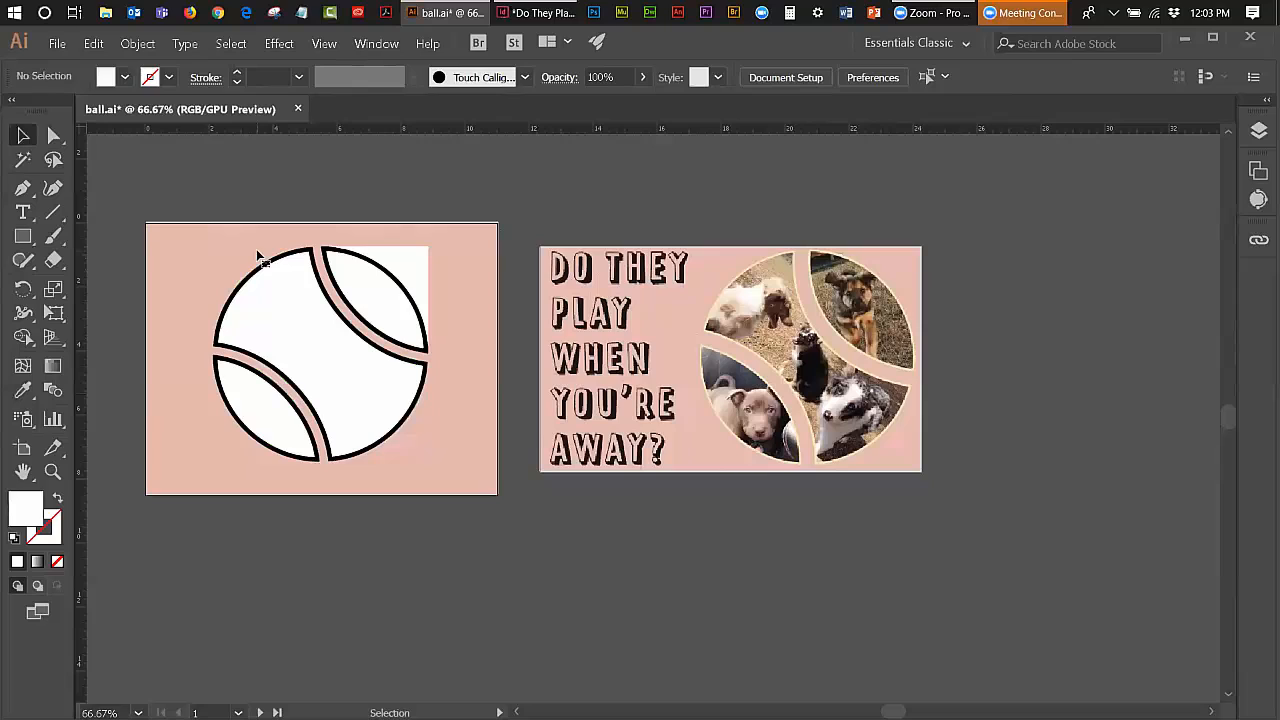
click(408, 267)
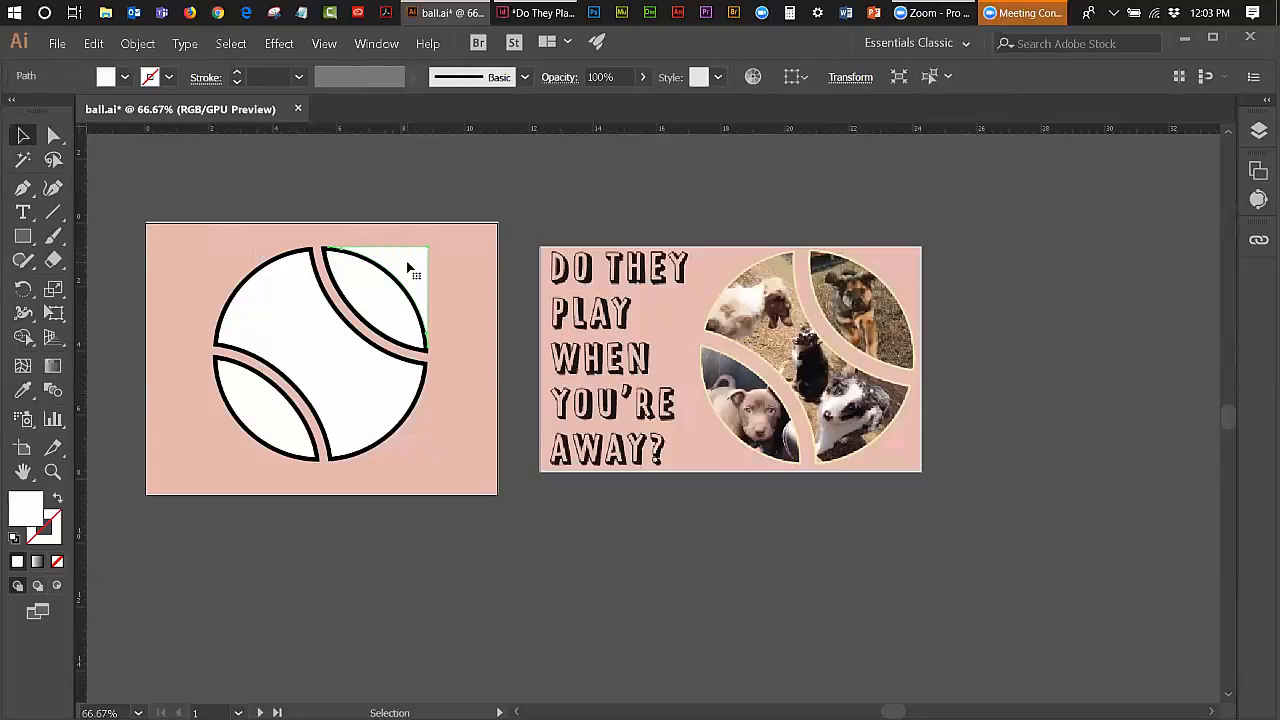
key(ctrl+shift+a)
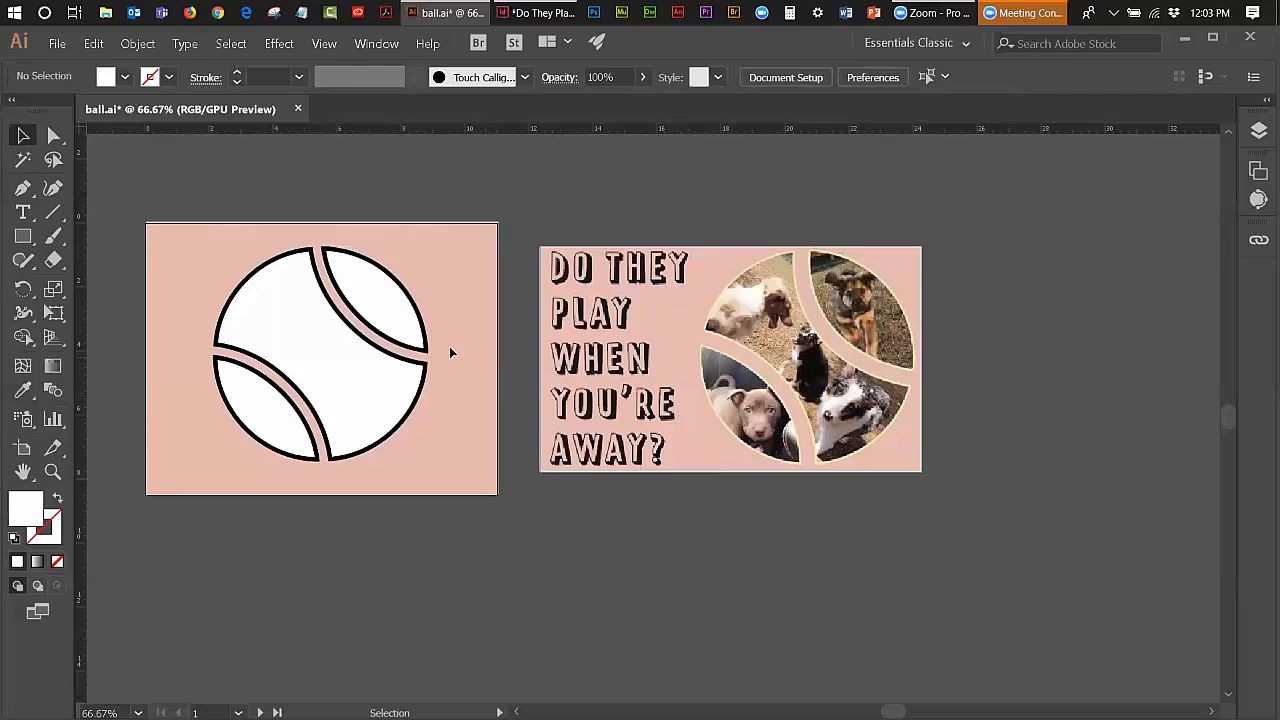
click(412, 303)
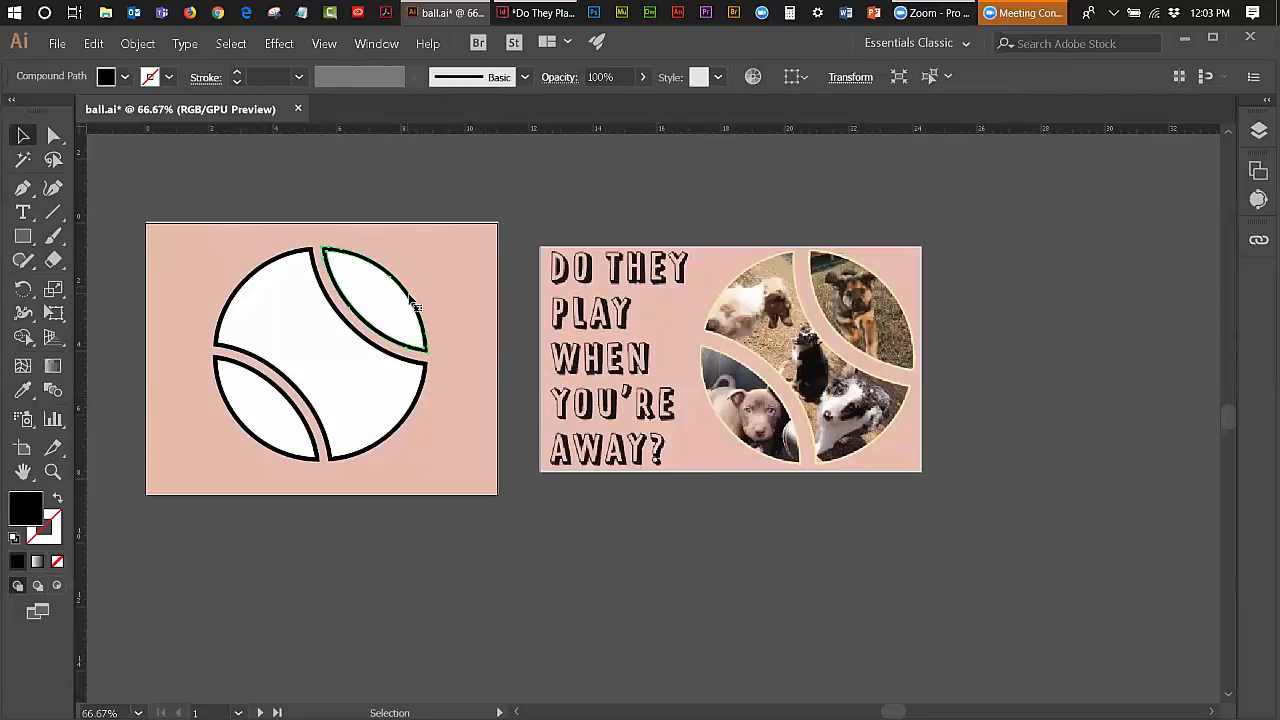
shift+click(240, 295)
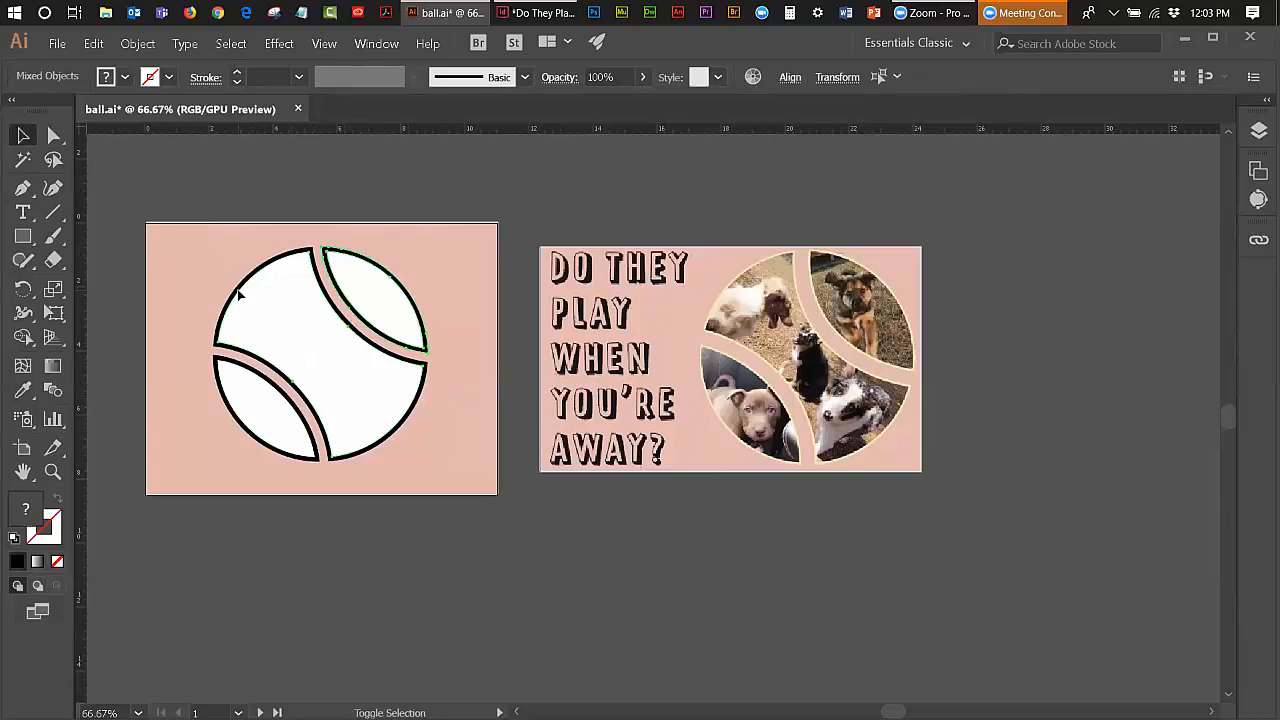
shift+click(218, 342)
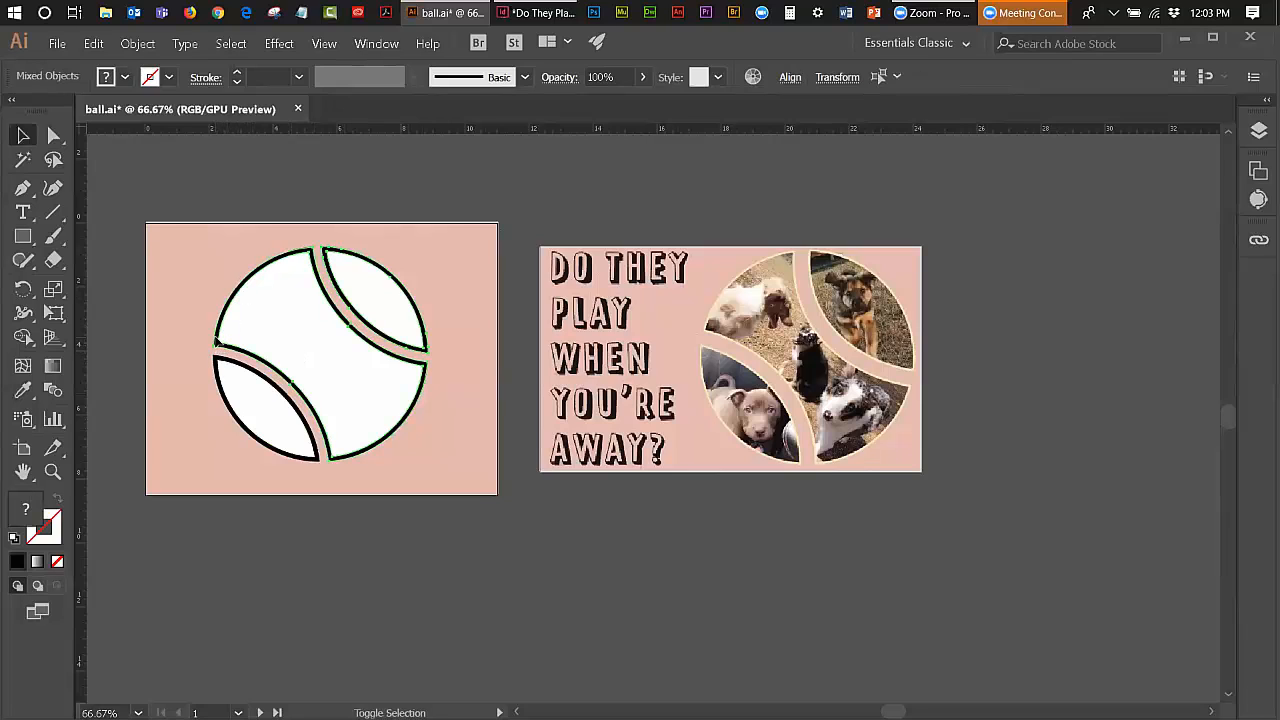
shift+click(275, 346)
click(281, 197)
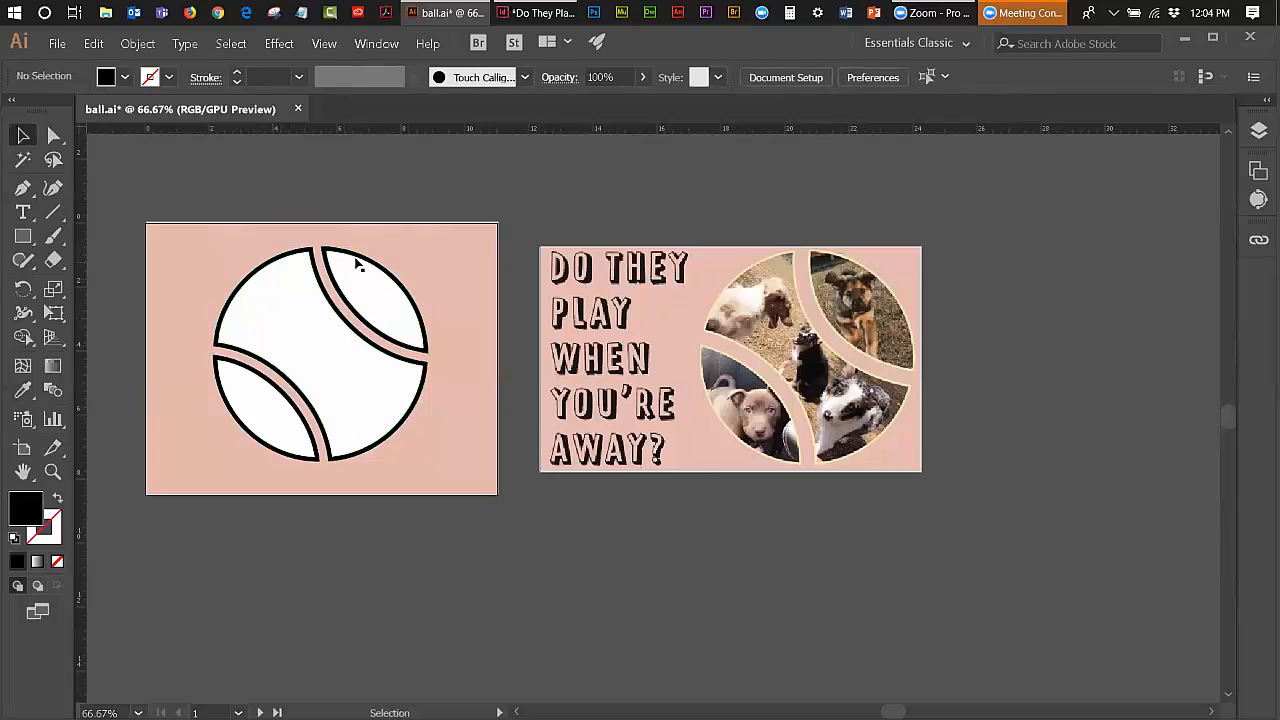
Step: Move the three black outline shapes of the ball from the Mask layer to the Outline layer
click(360, 258)
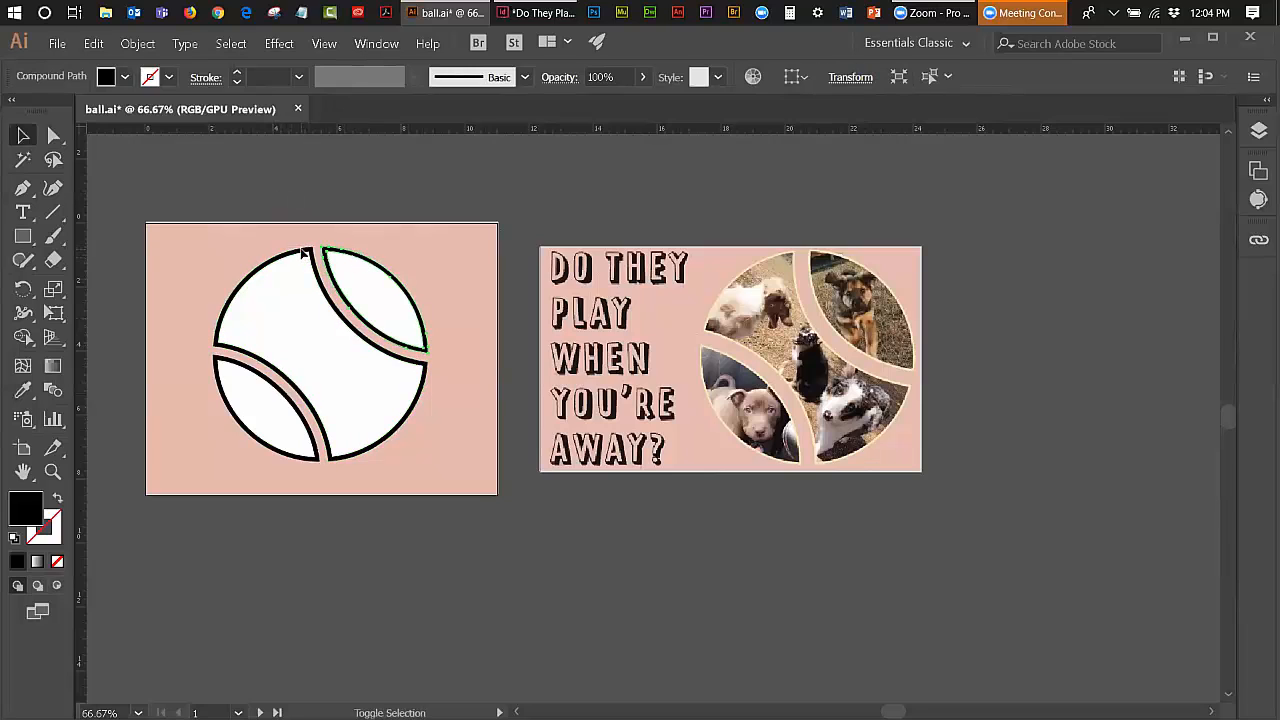
shift+click(270, 358)
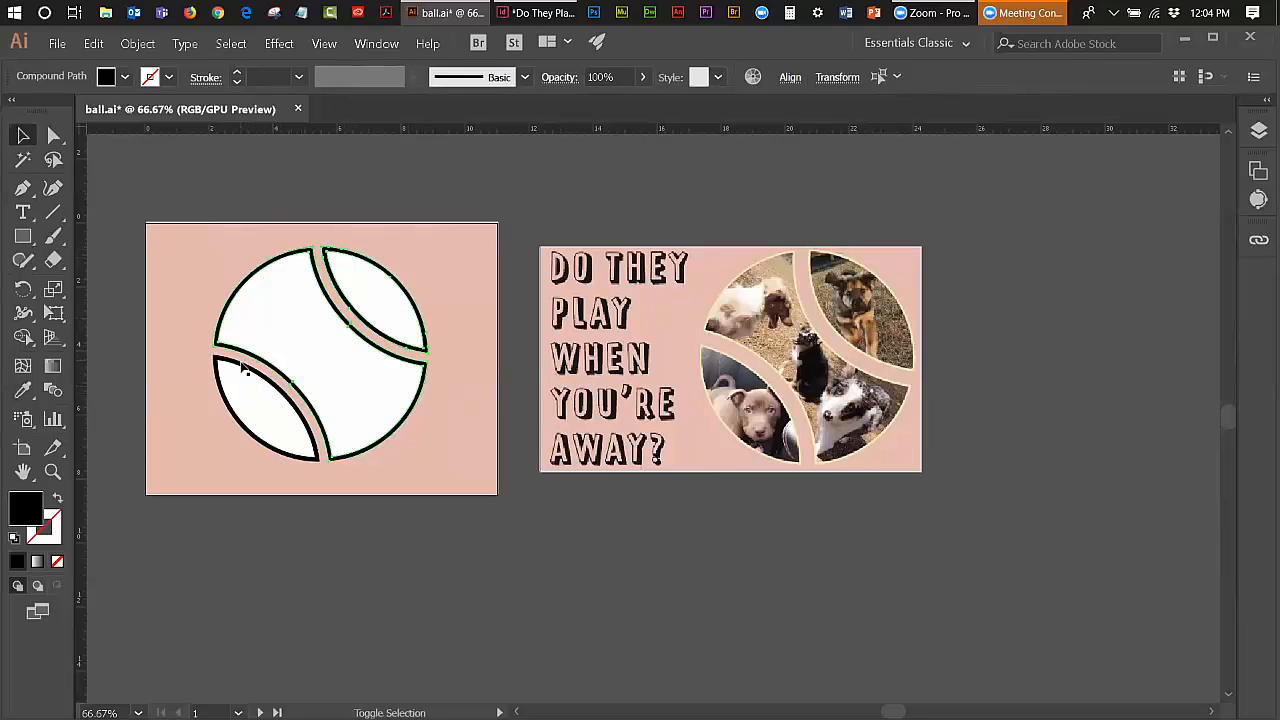
shift+click(241, 367)
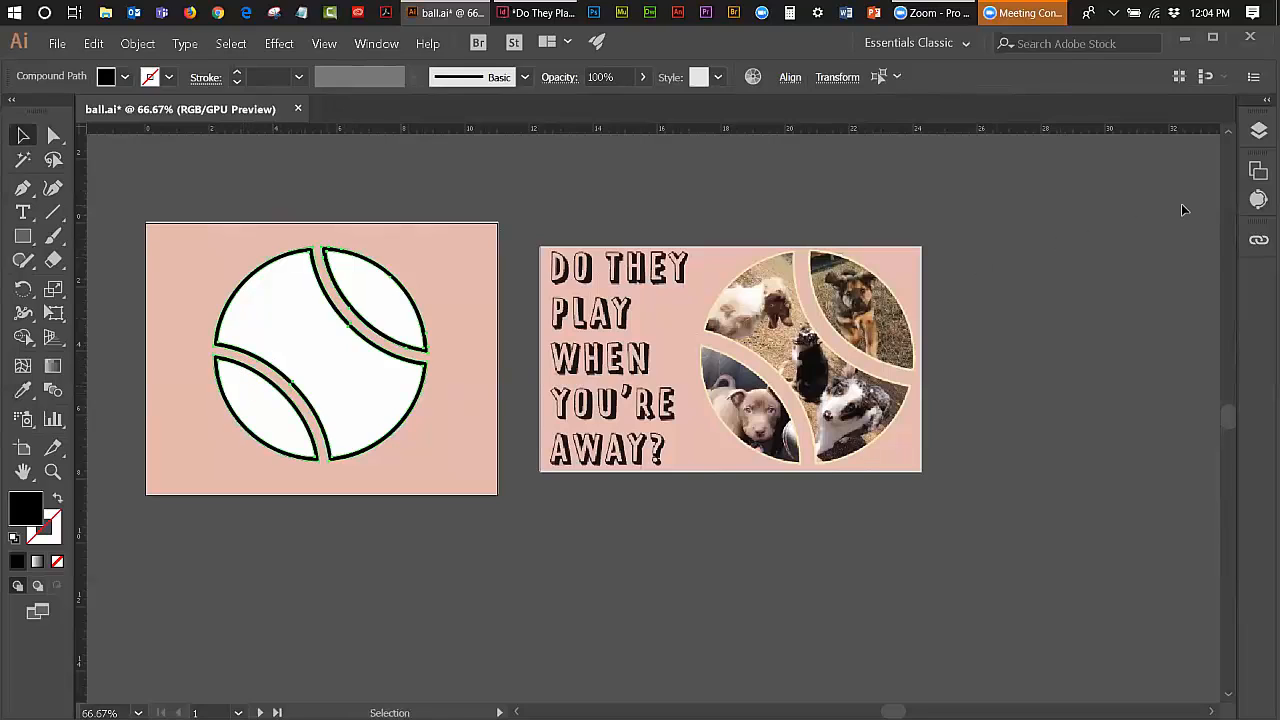
click(1259, 131)
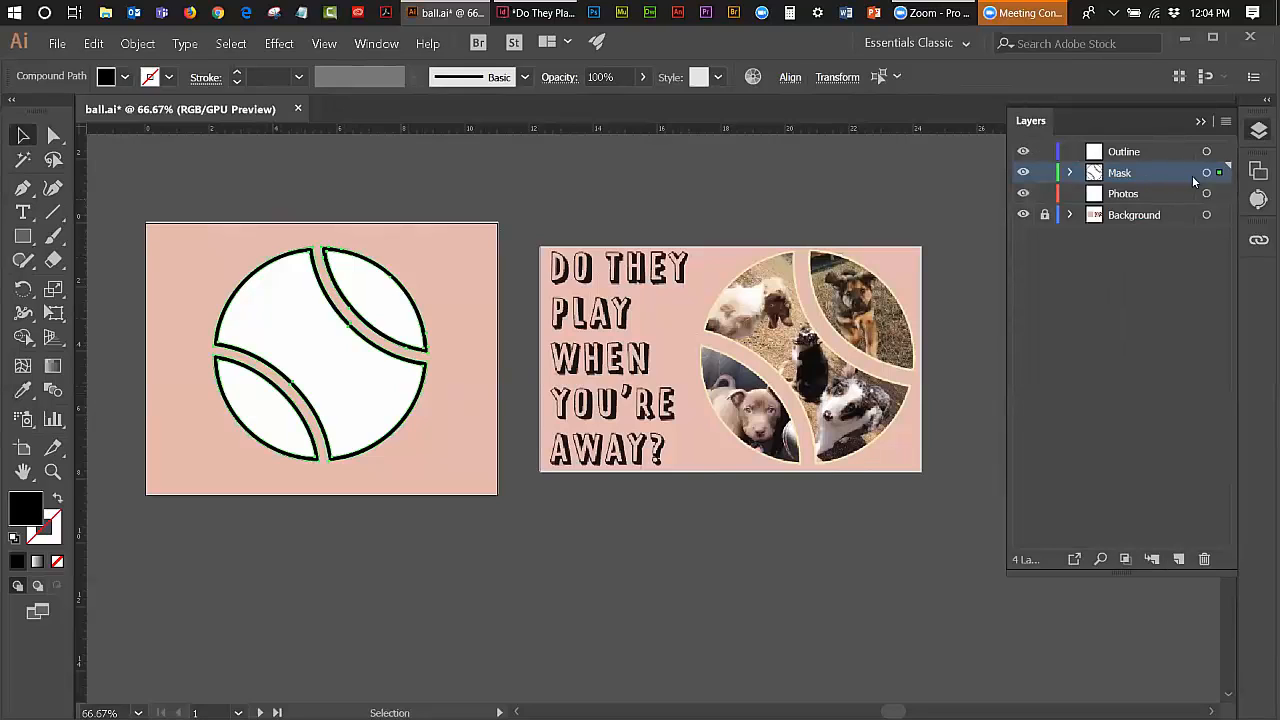
drag(1219, 174, 1220, 152)
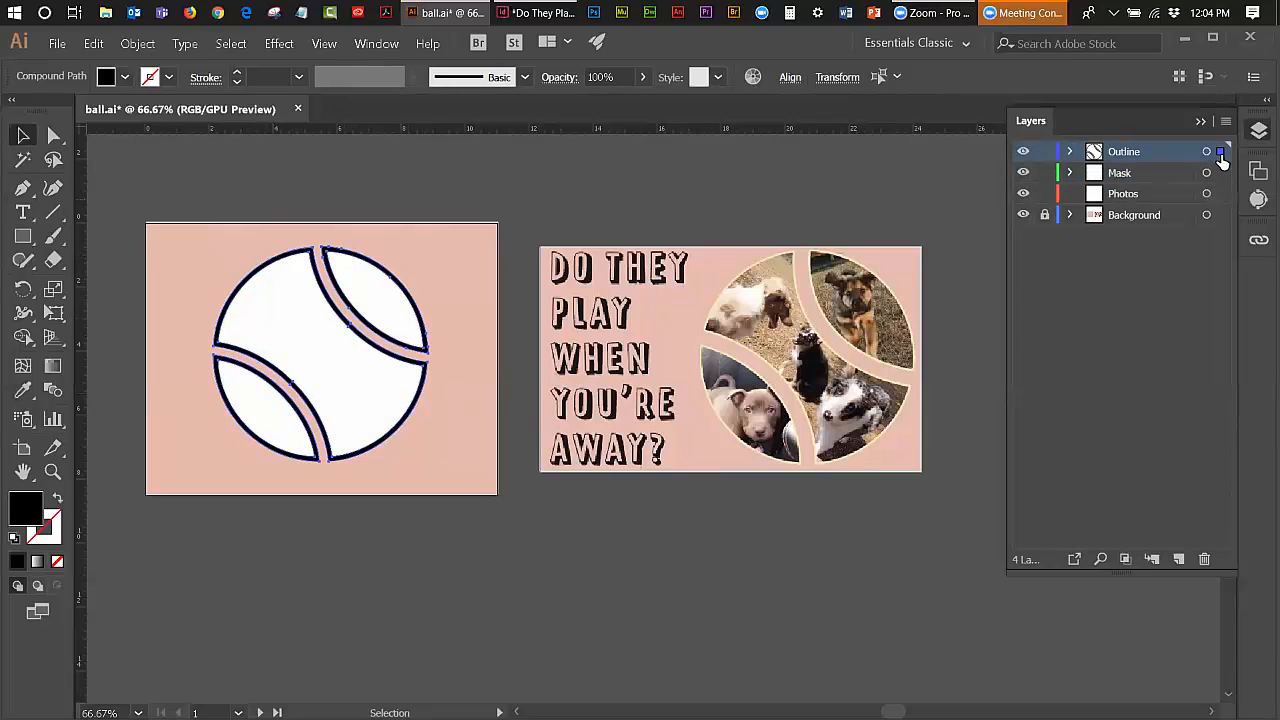
click(1110, 288)
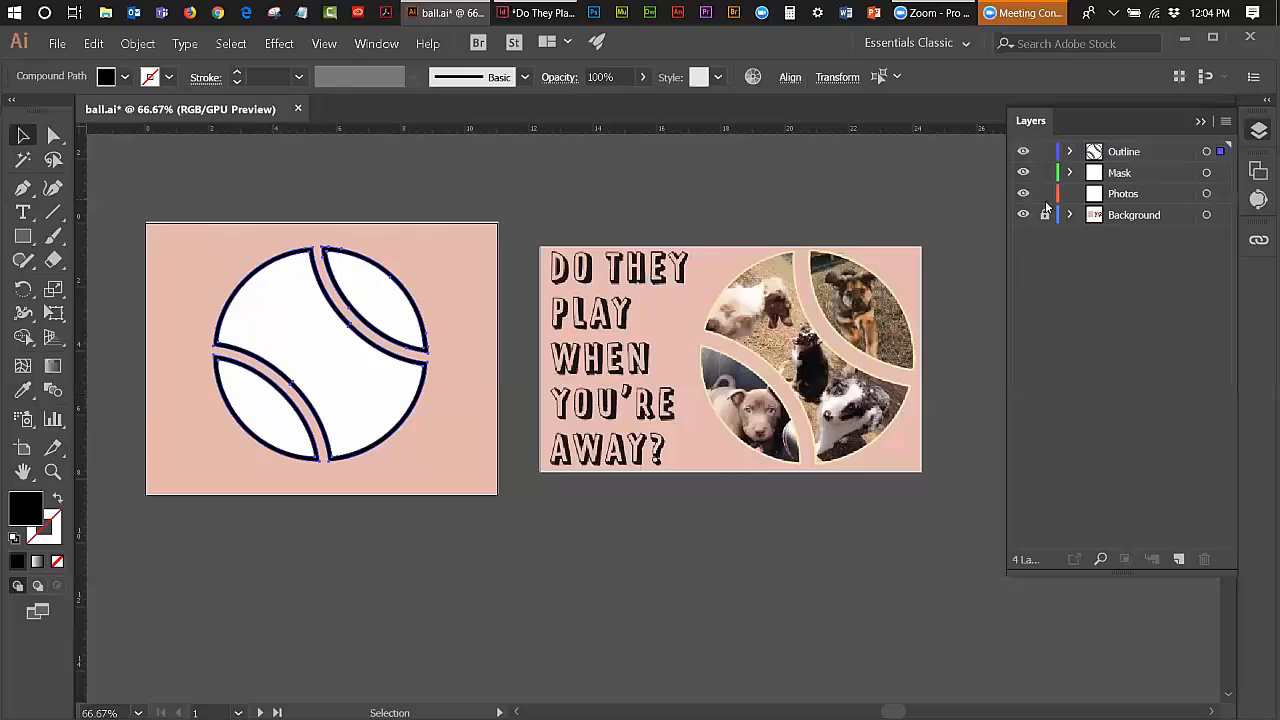
Step: Toggle the Outline layer's visibility to check the separated shapes, leave it shown, and hide the Mask layer
click(1024, 153)
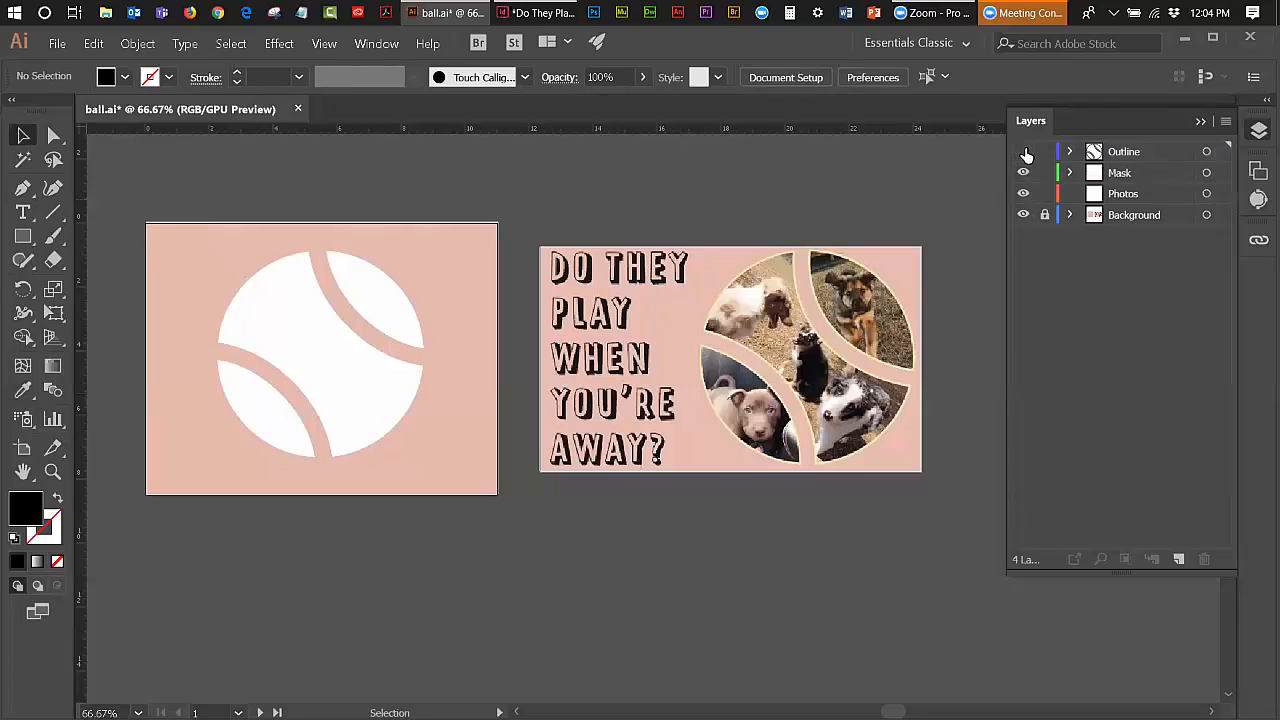
click(1024, 153)
click(1024, 153)
click(1024, 153)
click(1023, 173)
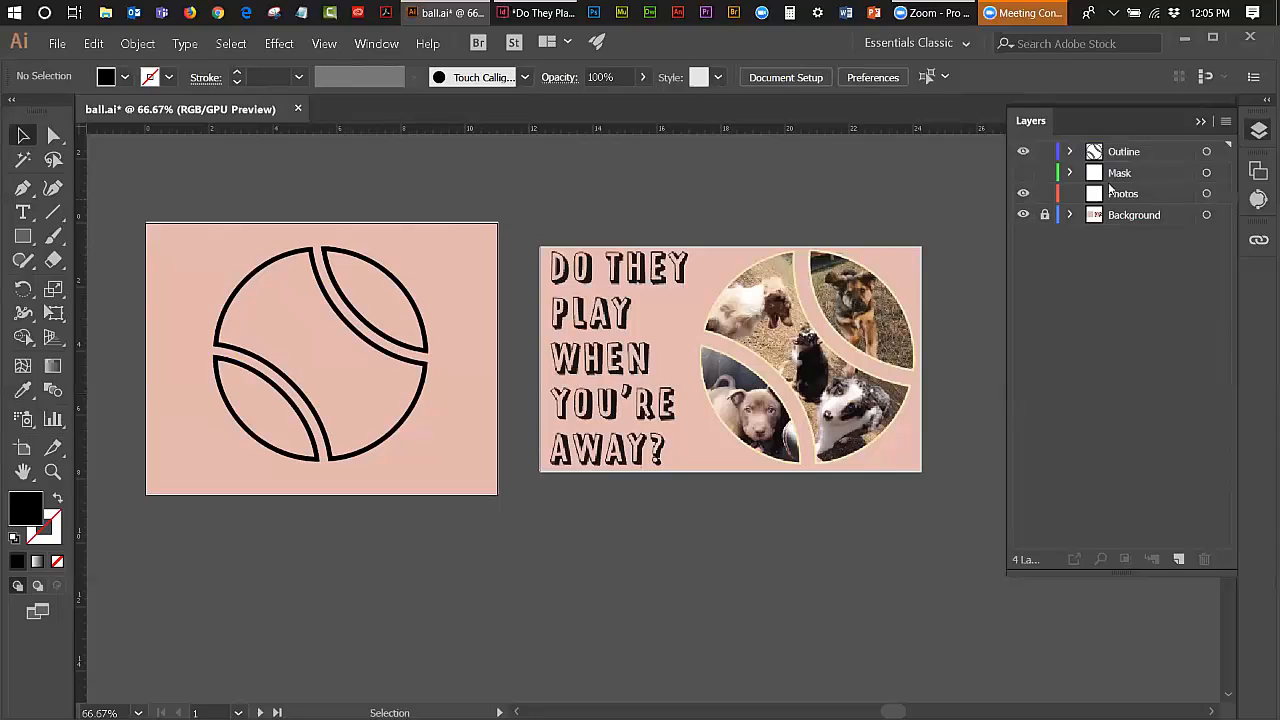
Step: Give the three ball outline shapes the default white fill and no stroke
click(348, 256)
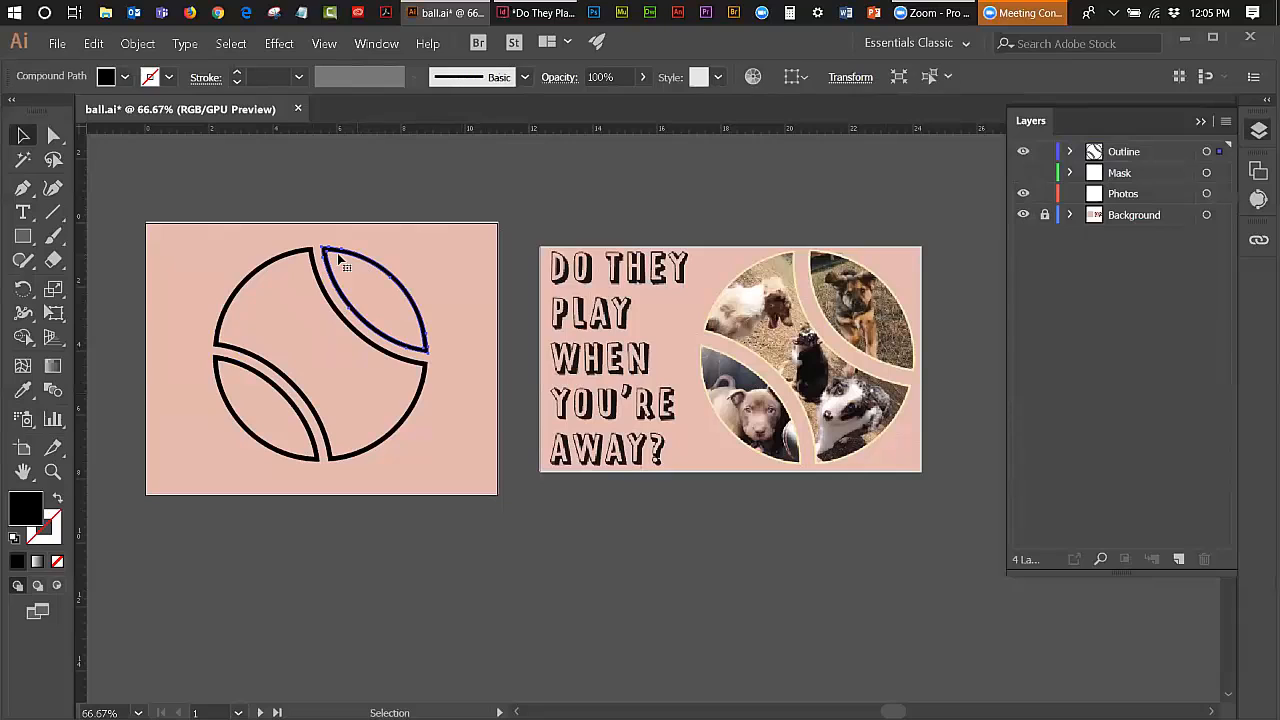
drag(258, 288, 464, 460)
click(14, 541)
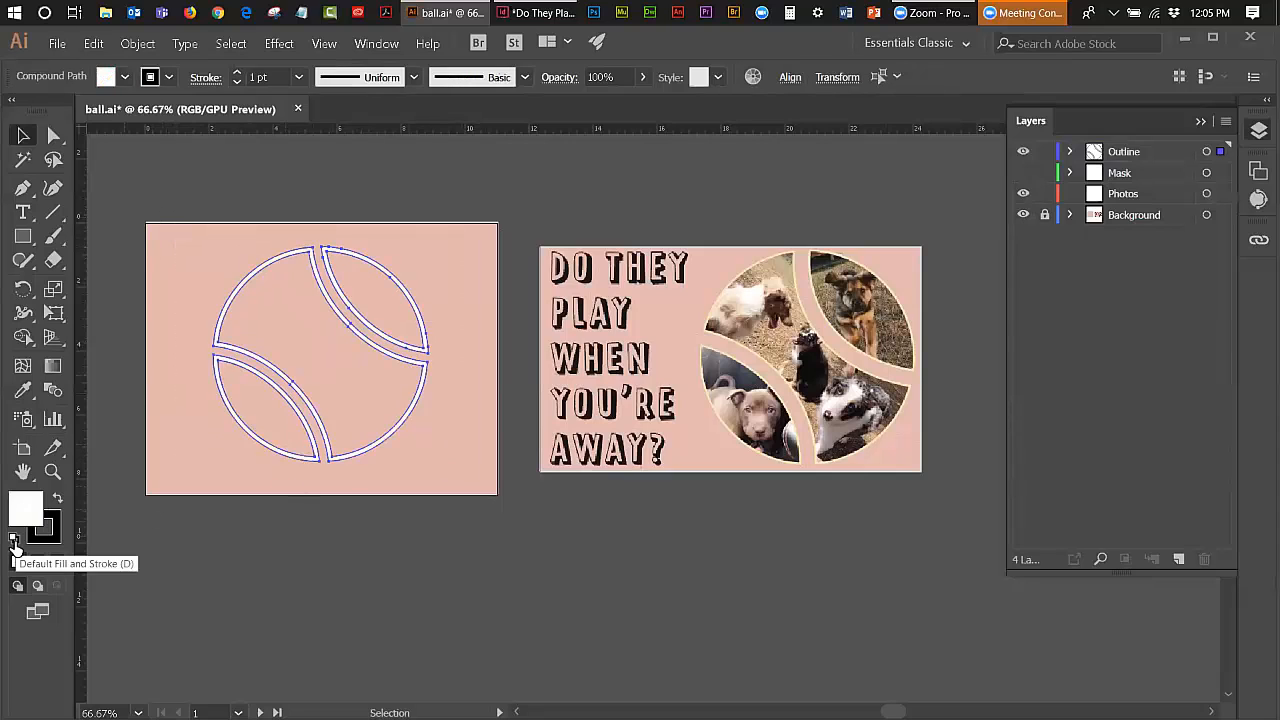
click(42, 526)
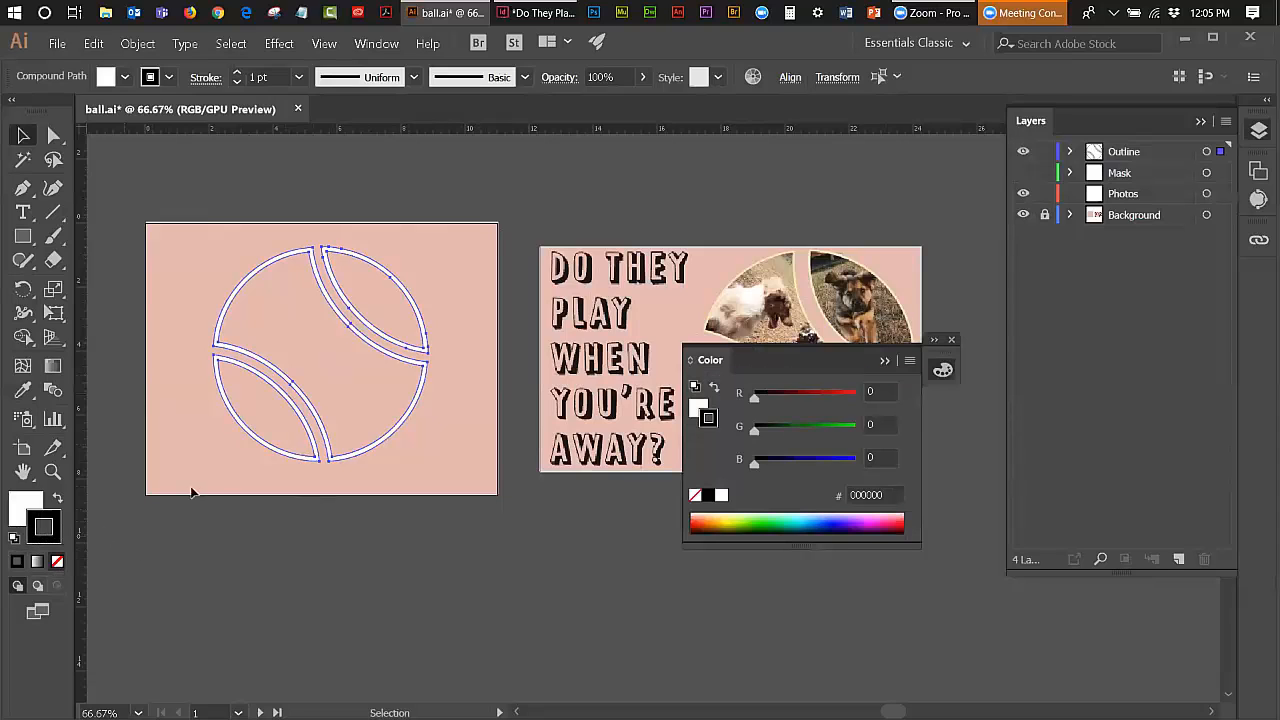
key(slash)
click(615, 202)
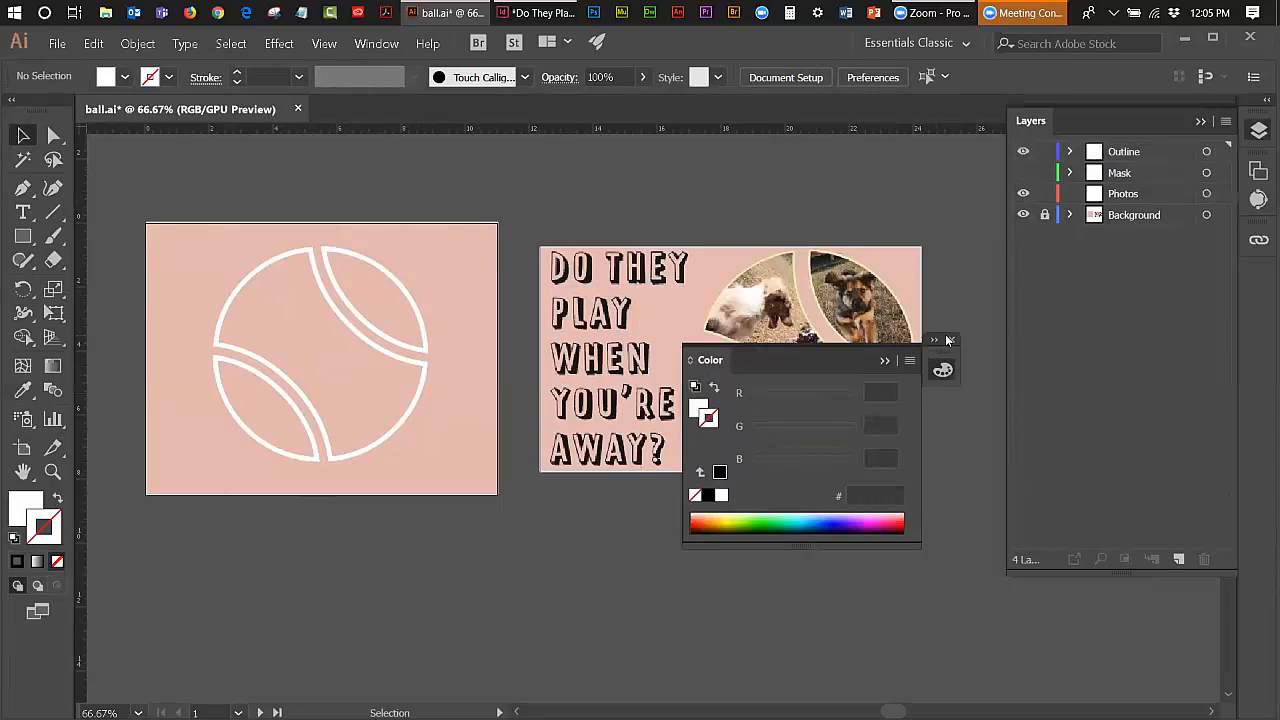
click(949, 340)
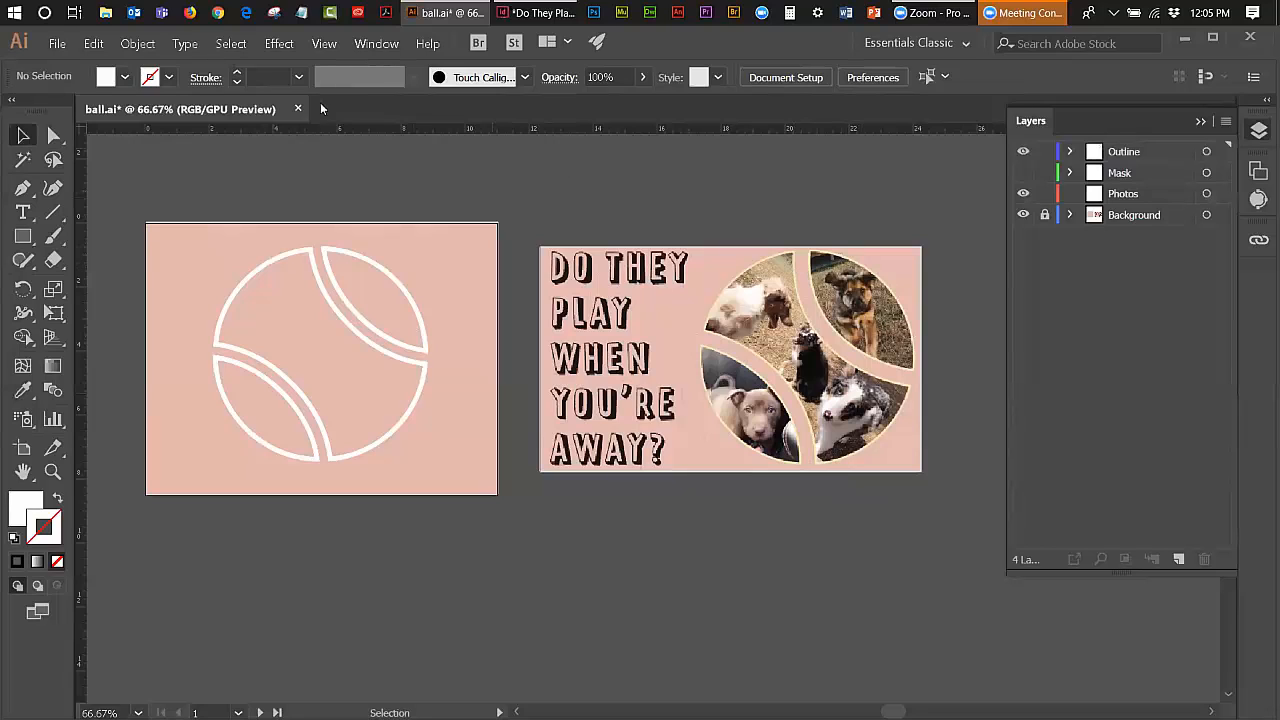
Step: Lock the Outline layer and place the dog 3 image at full size on the Photos layer
click(1149, 195)
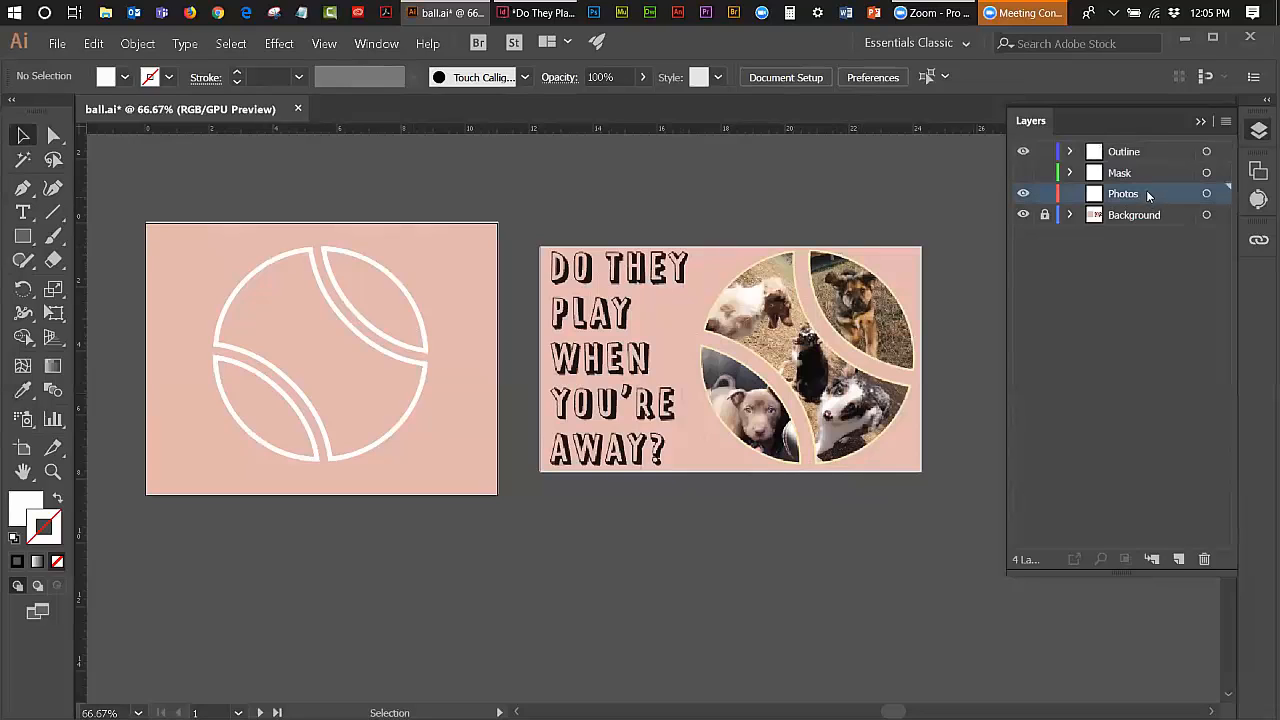
click(1044, 152)
click(58, 44)
click(95, 280)
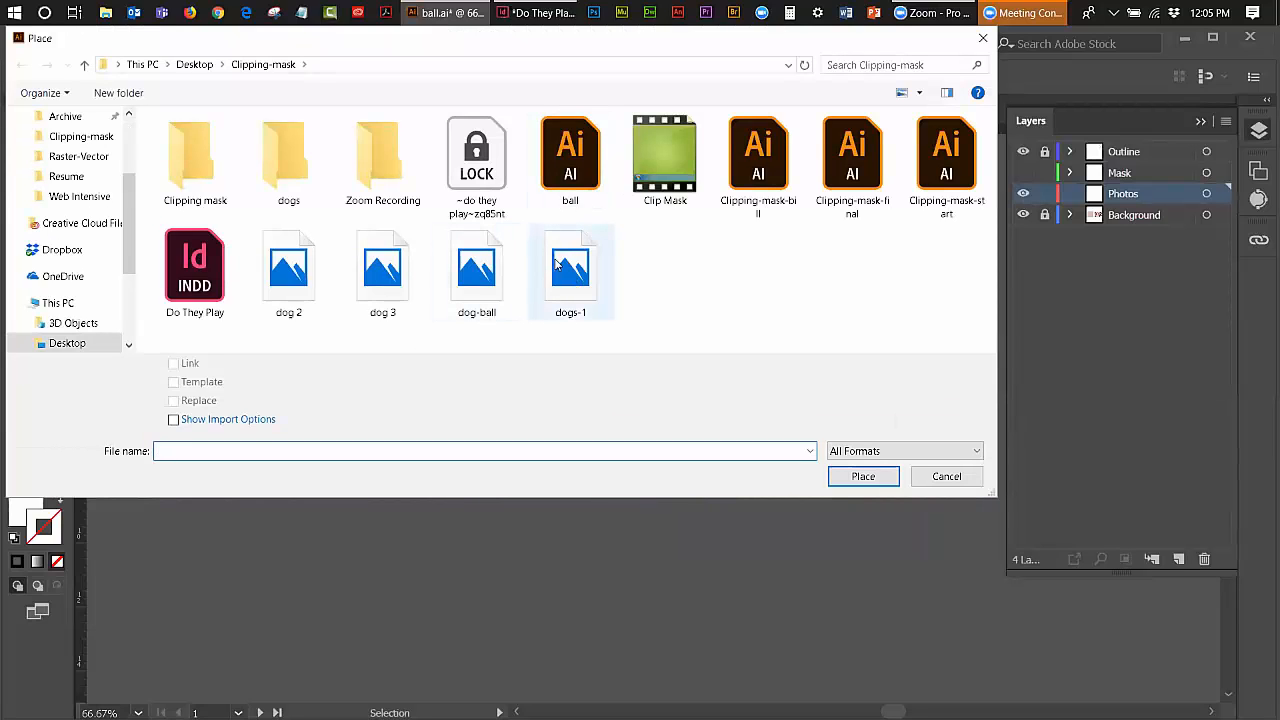
click(362, 272)
click(860, 477)
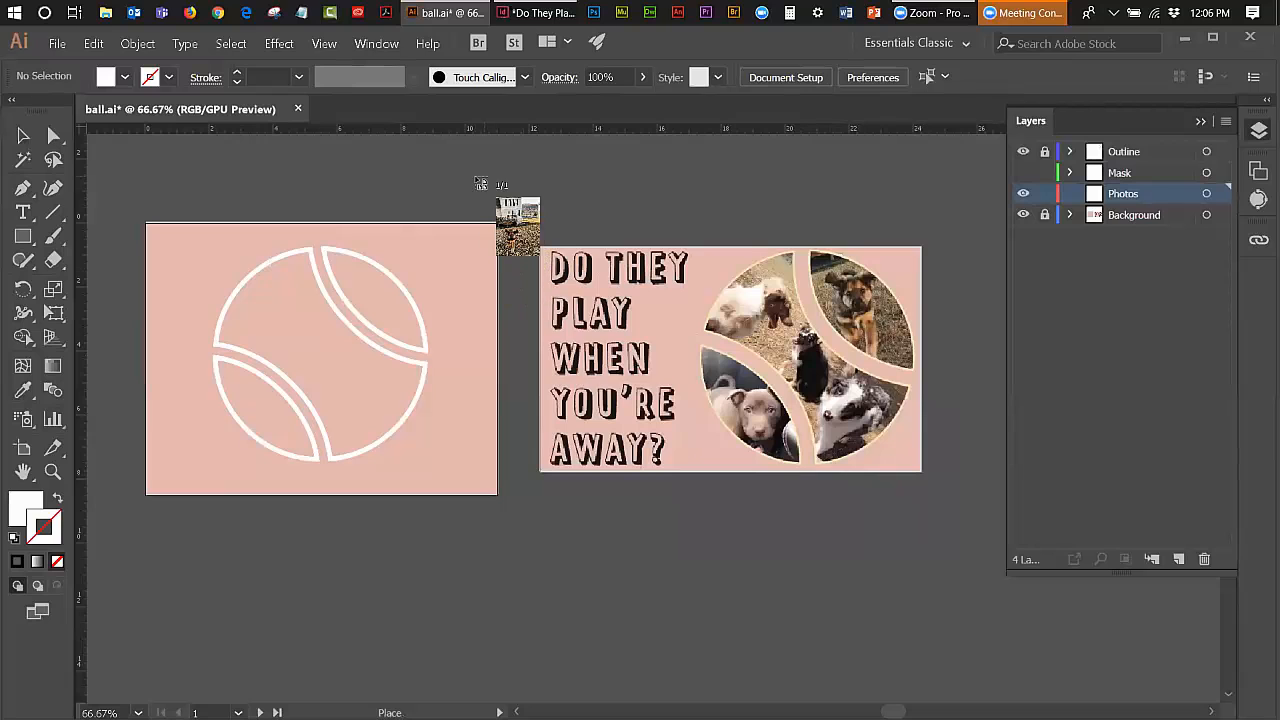
click(476, 178)
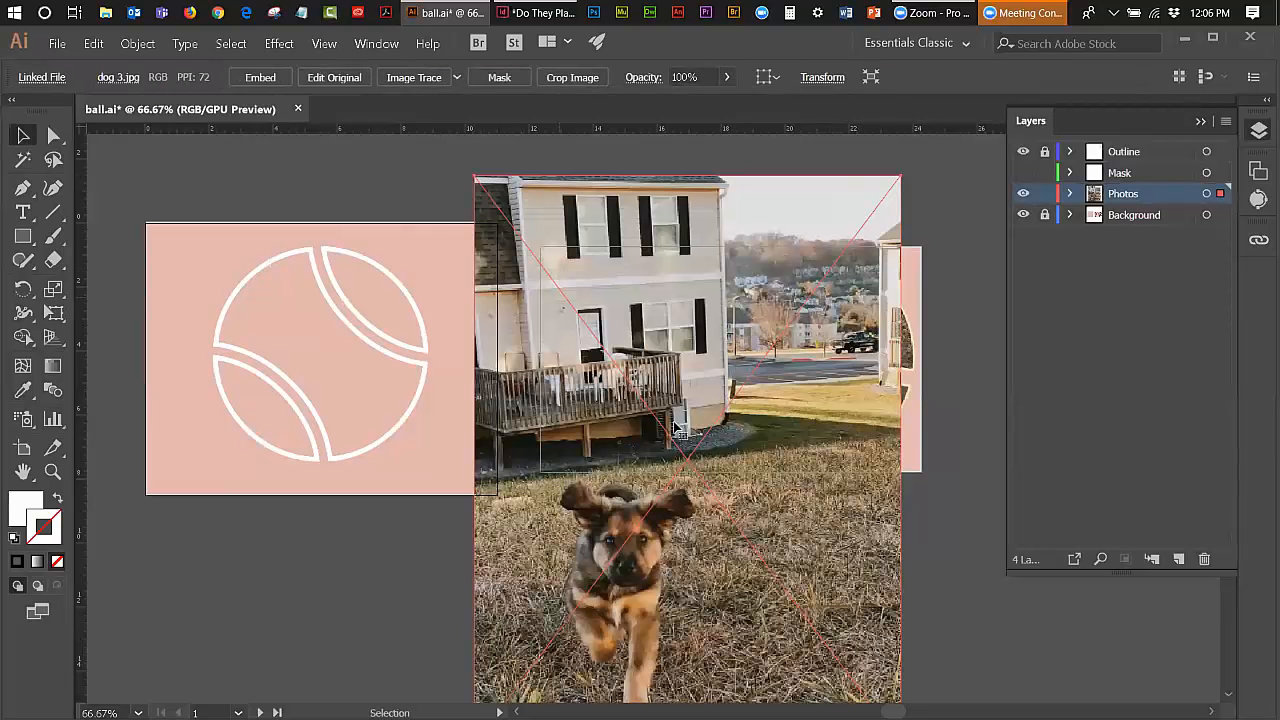
Step: Scale down the dog 3 photo with Free Transform and position the dog inside the ball's upper-right section
drag(706, 464, 539, 434)
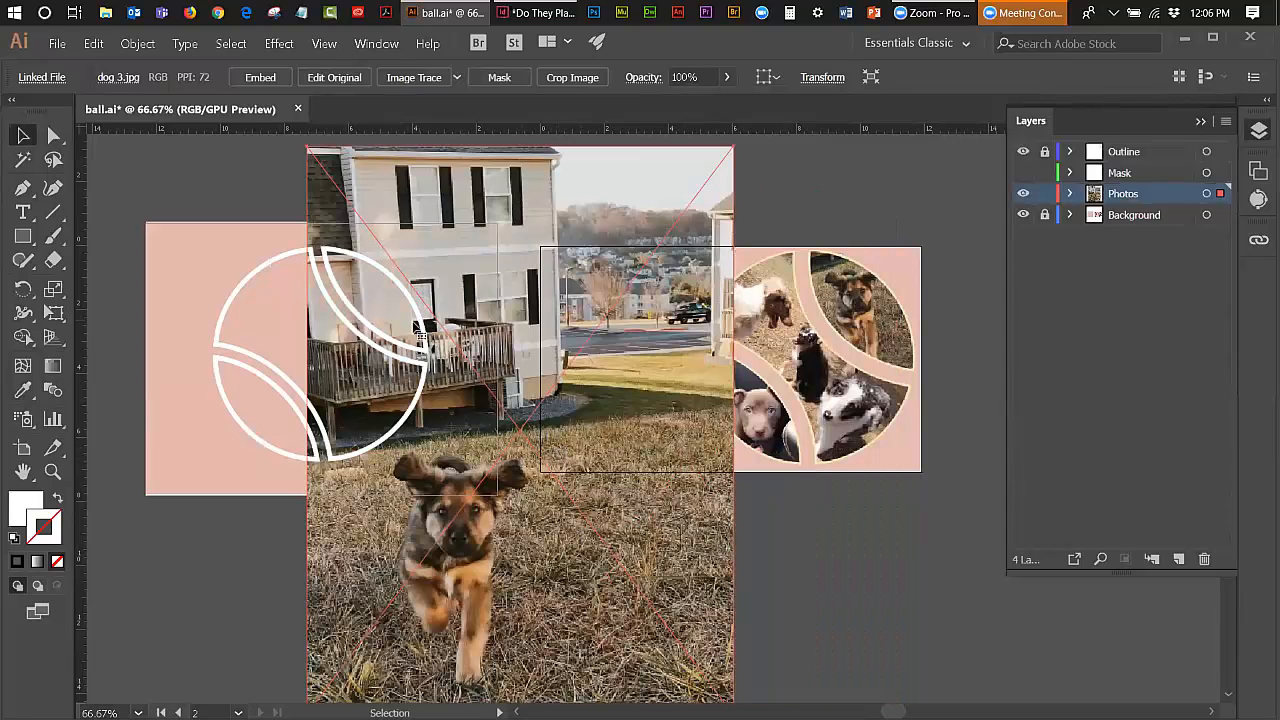
click(54, 312)
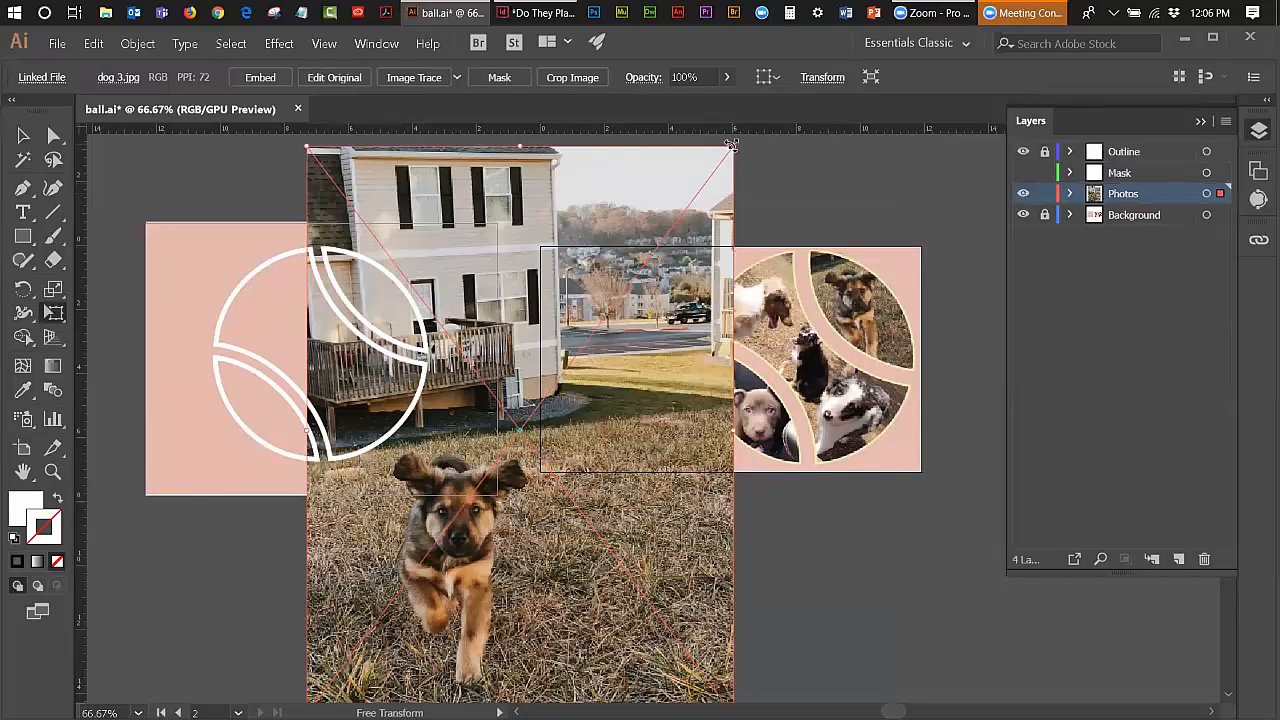
drag(732, 145, 601, 323)
drag(555, 510, 440, 350)
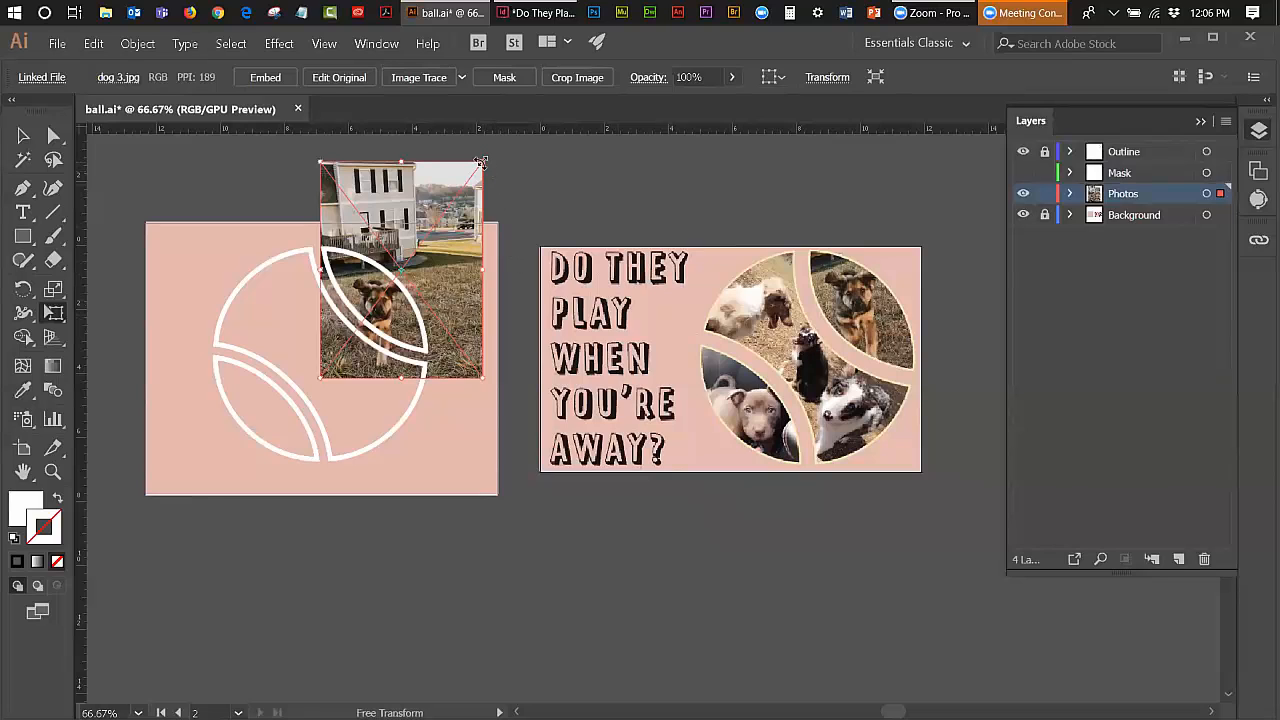
drag(481, 162, 469, 181)
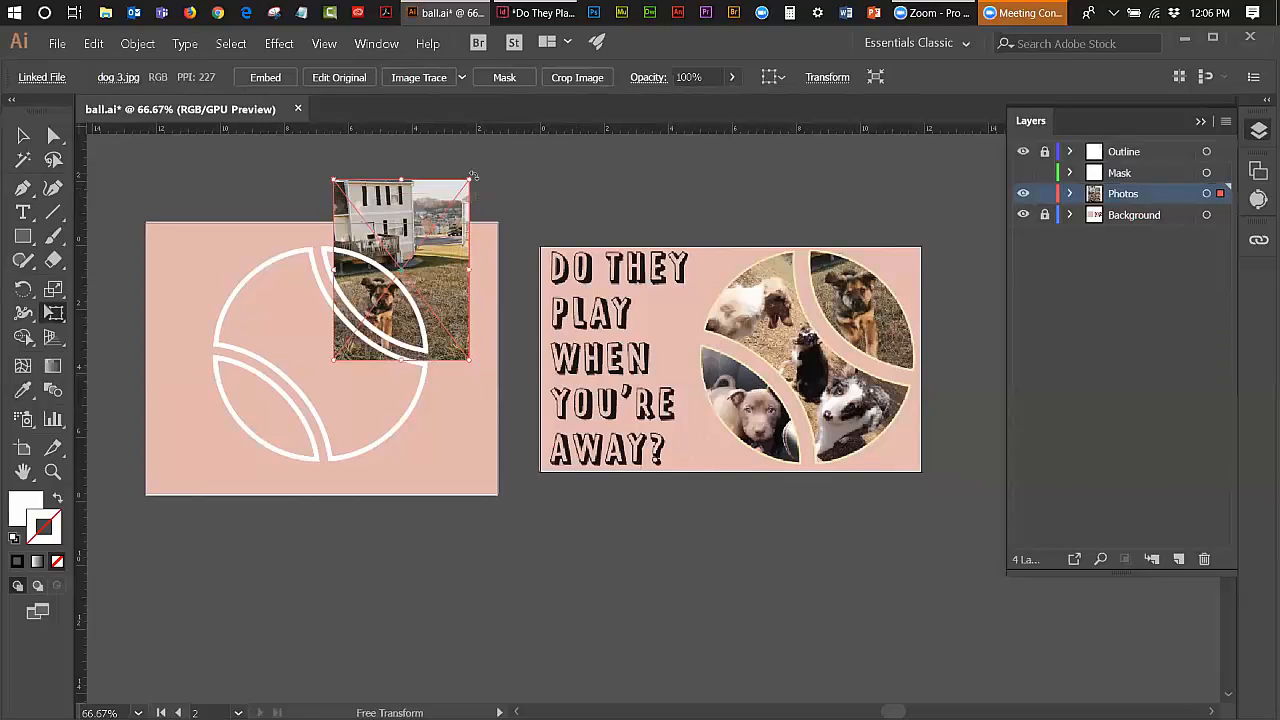
Step: Scale the dog 3 photo down slightly about its centre and nudge it left within the ball's upper-right section
drag(467, 179, 464, 186)
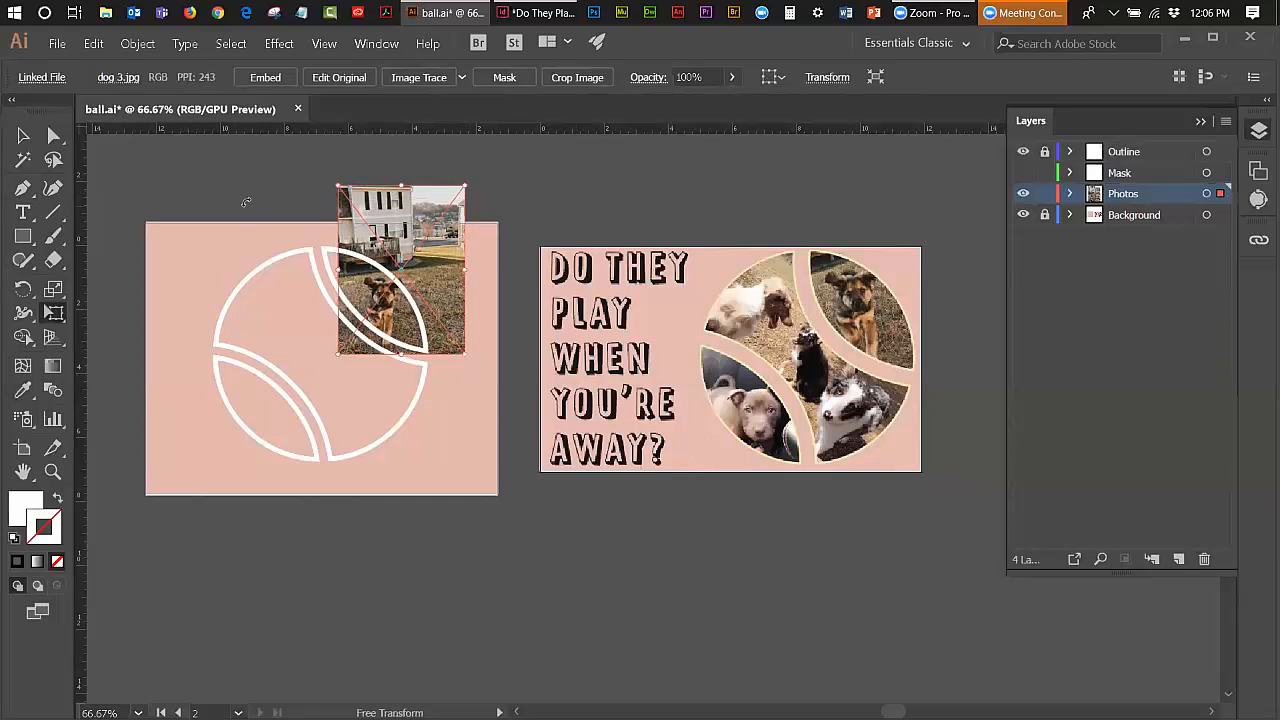
key(v)
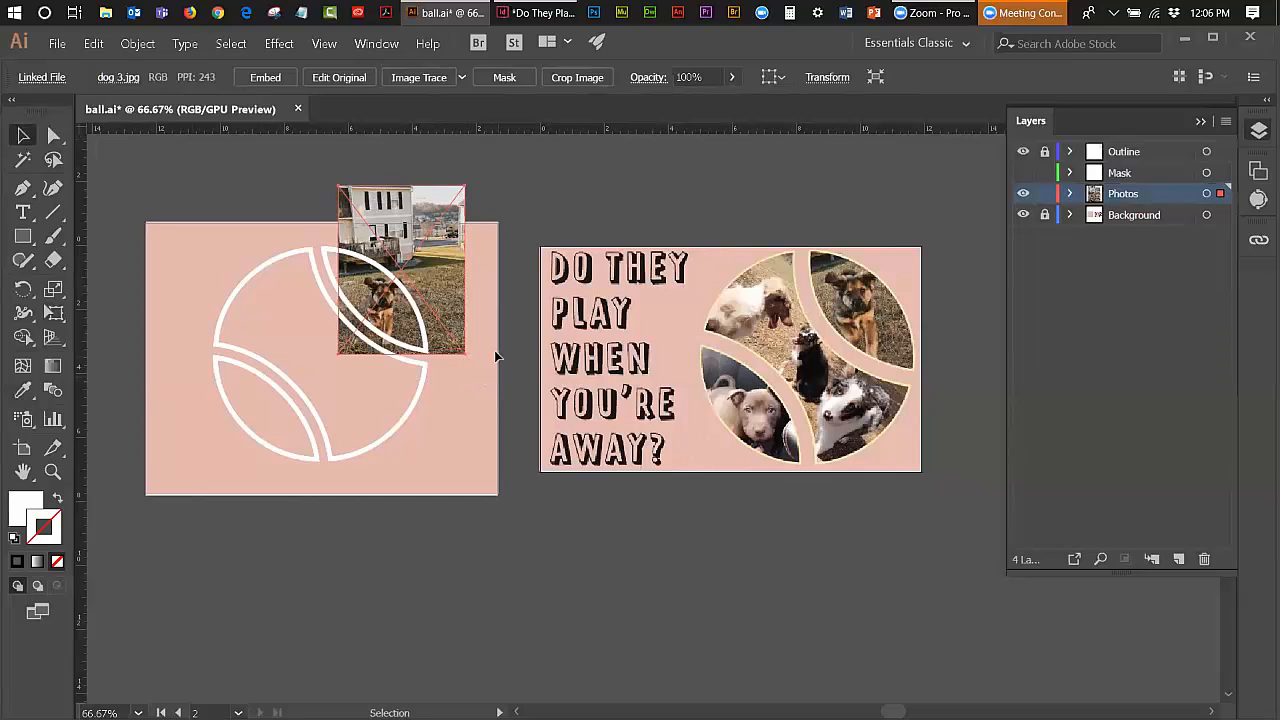
key(Left)
key(Left)
key(Left)
key(Left)
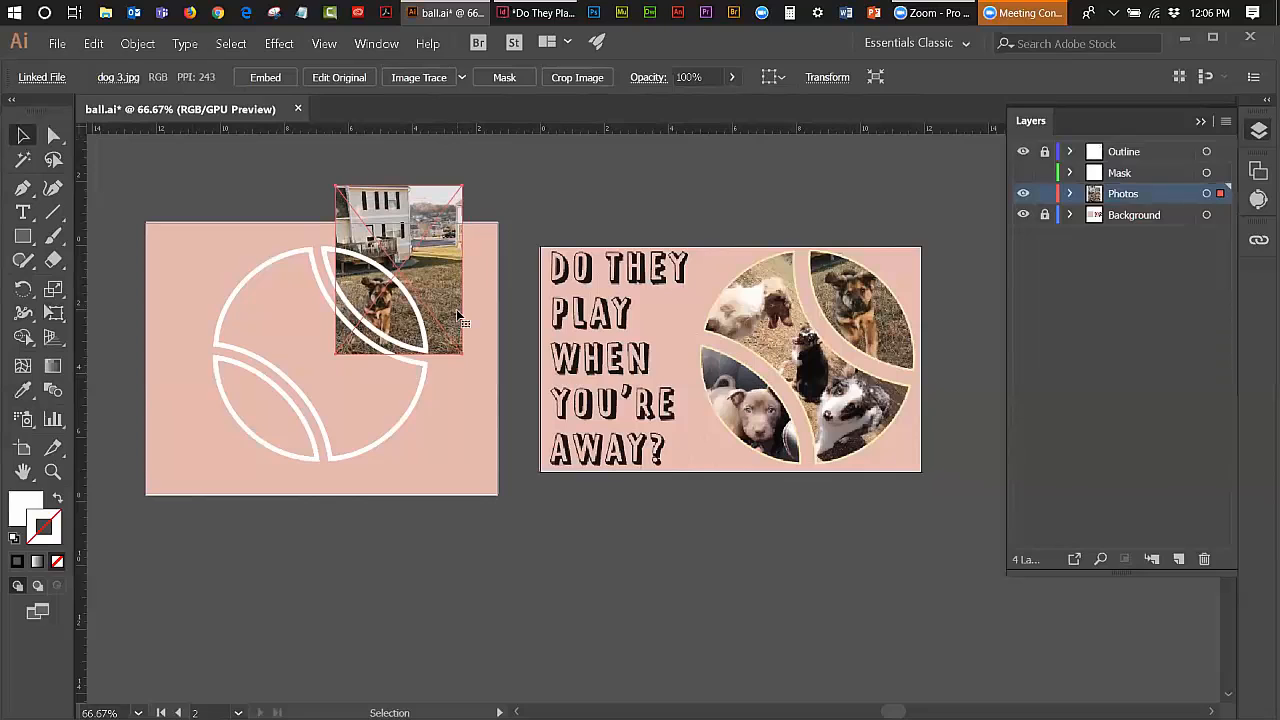
key(Left)
key(Left)
key(Left)
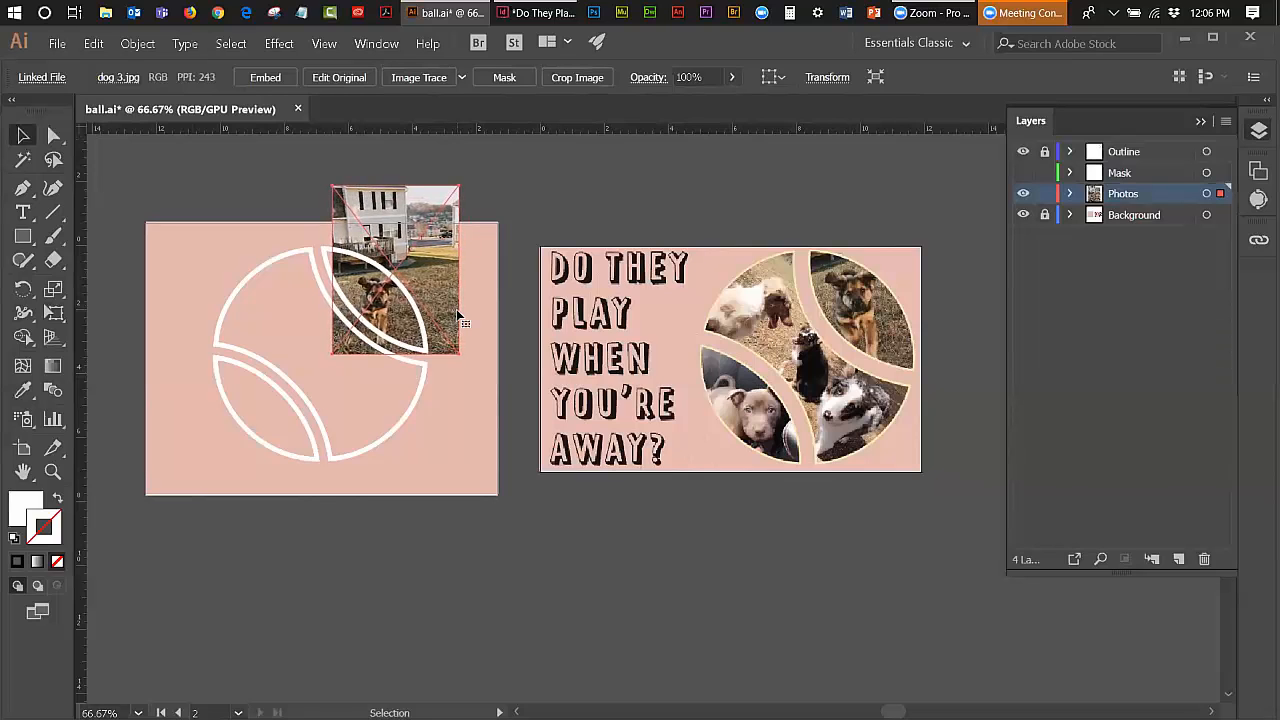
Step: Rotate the dog 3 photo slightly counterclockwise with Free Transform, shift it a little, and deselect it
click(52, 316)
drag(470, 178, 456, 170)
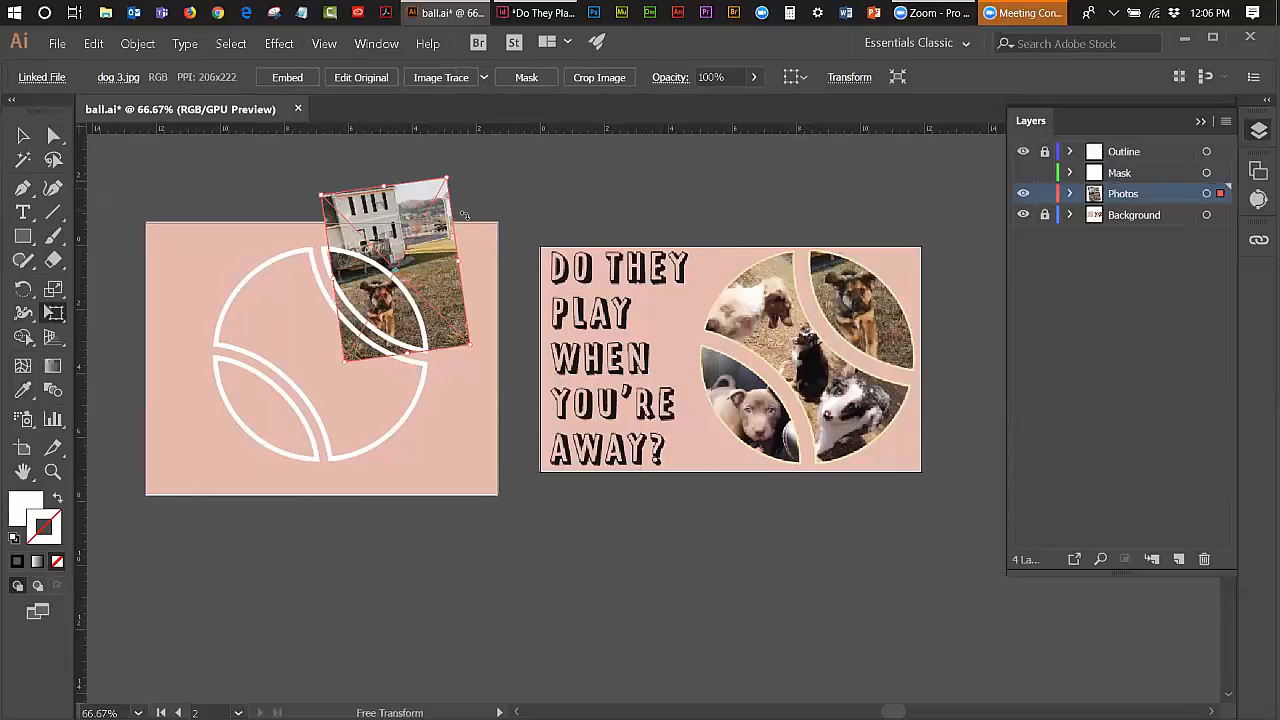
drag(440, 236, 438, 236)
drag(441, 234, 441, 233)
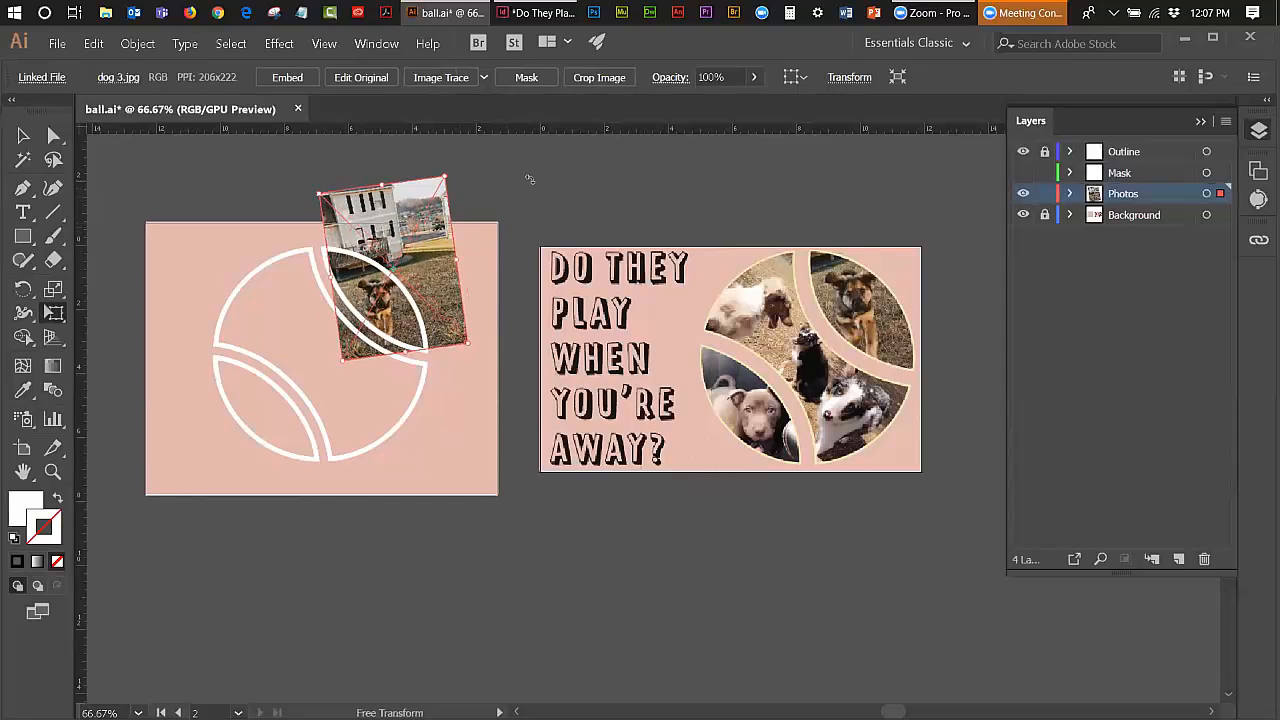
click(23, 135)
click(561, 195)
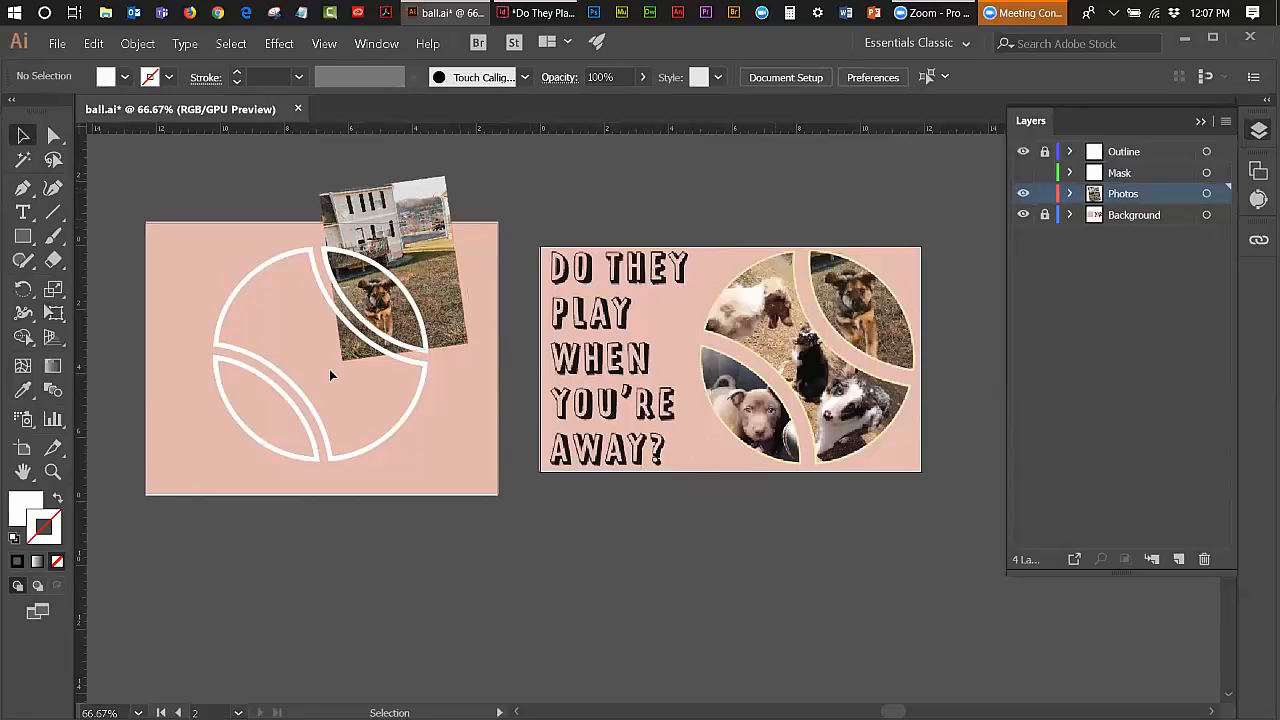
Step: Move the dog 3 photo up and left so the dog sits inside the upper-right section's outline
click(365, 282)
mouse_move(375, 297)
mouse_down()
mouse_move(372, 284)
mouse_move(374, 295)
mouse_up()
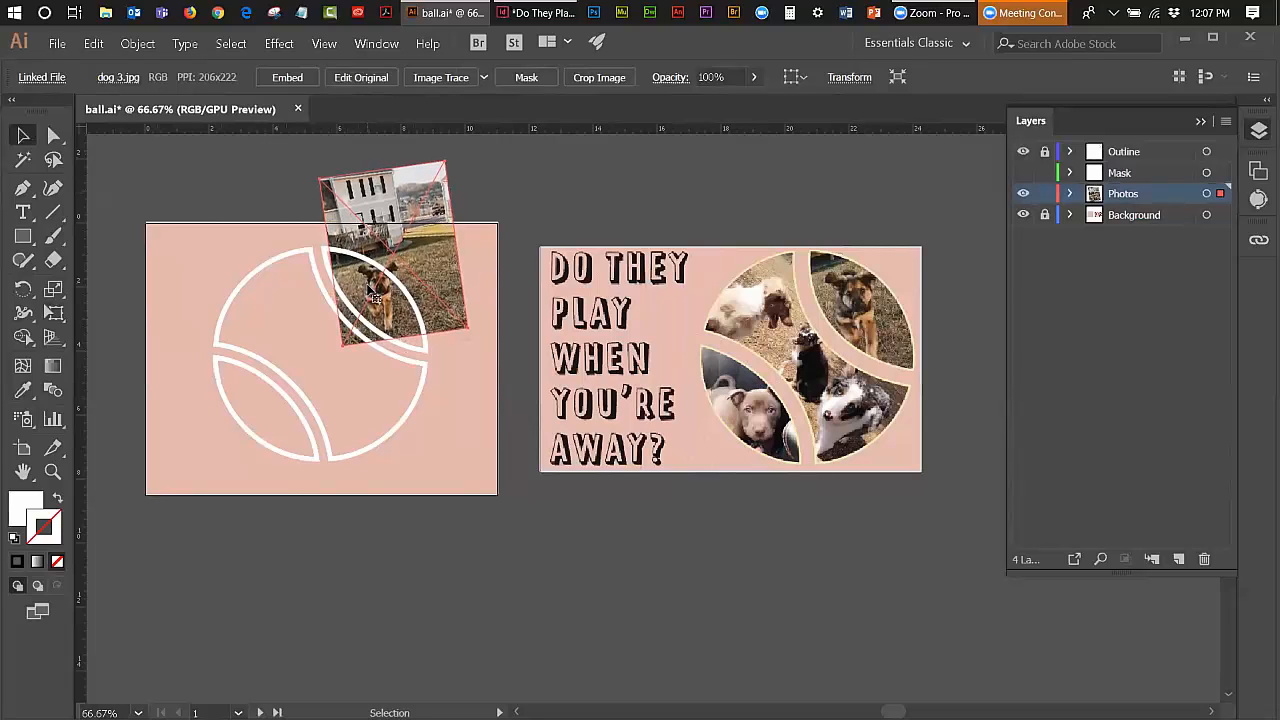
drag(374, 295, 370, 292)
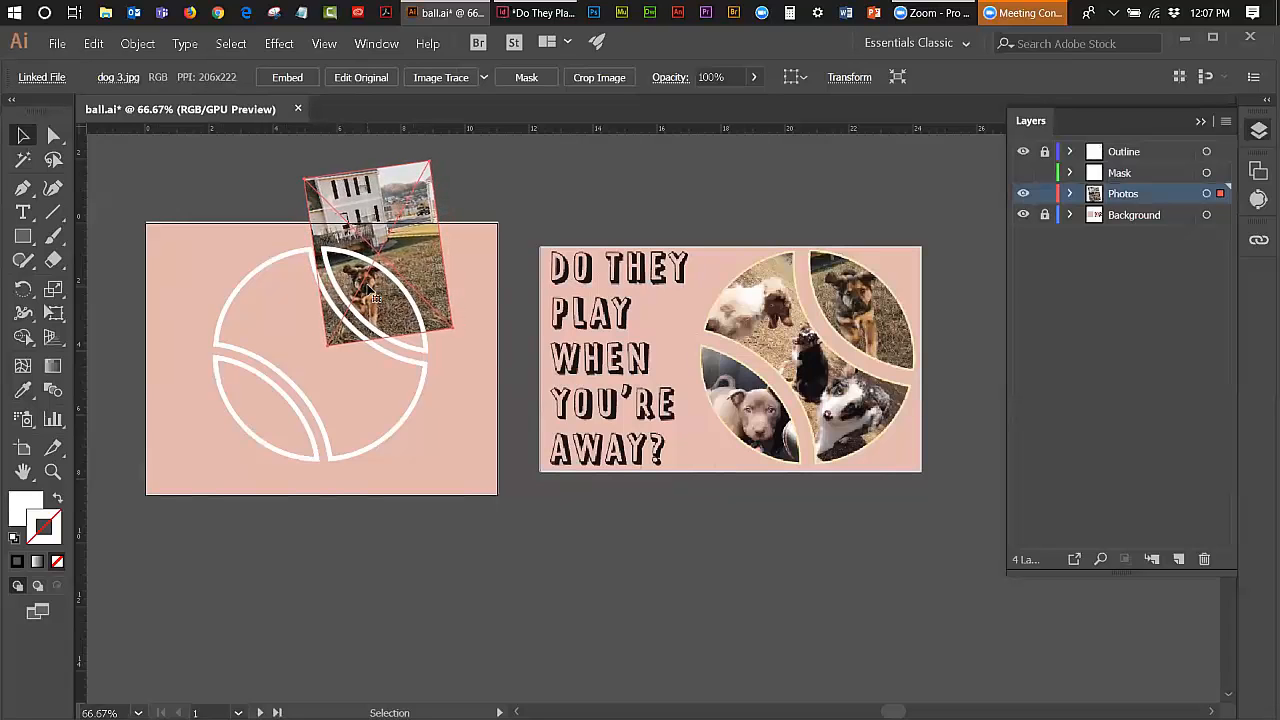
drag(372, 292, 372, 292)
click(572, 221)
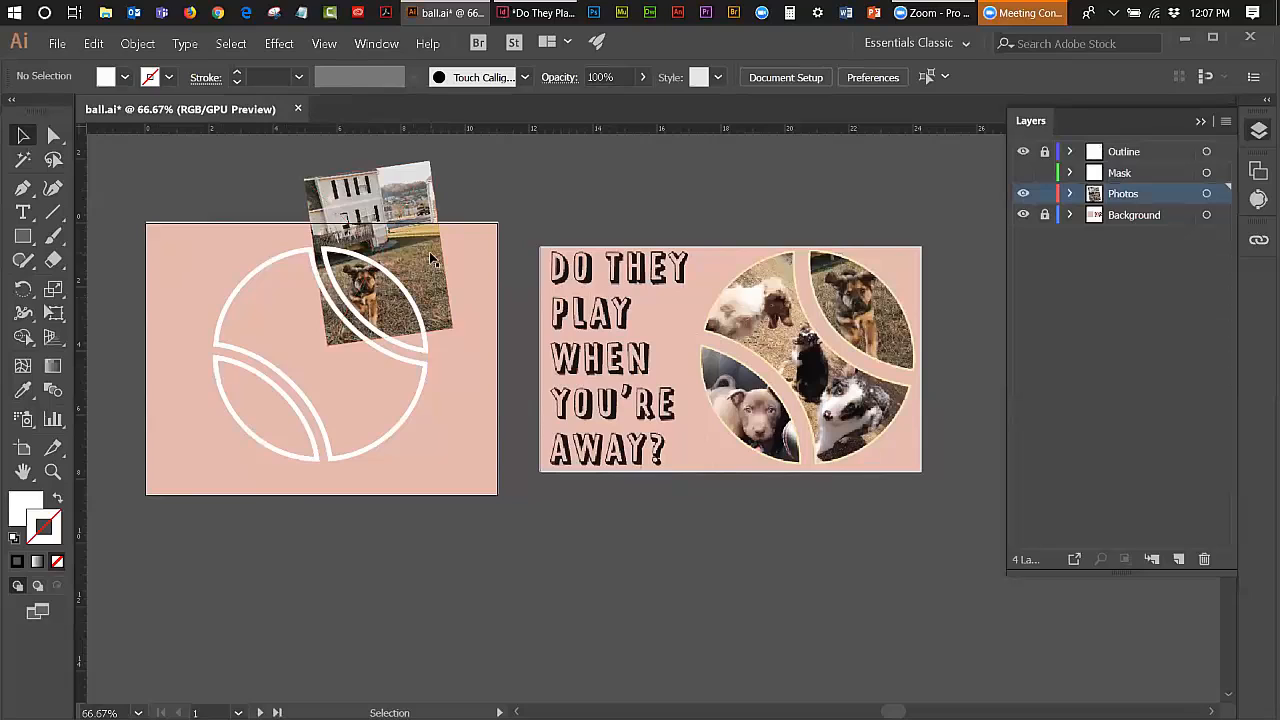
Step: Show the Mask layer and make a clipping mask from its upper-right ball shape and the dog 3 photo
click(1023, 173)
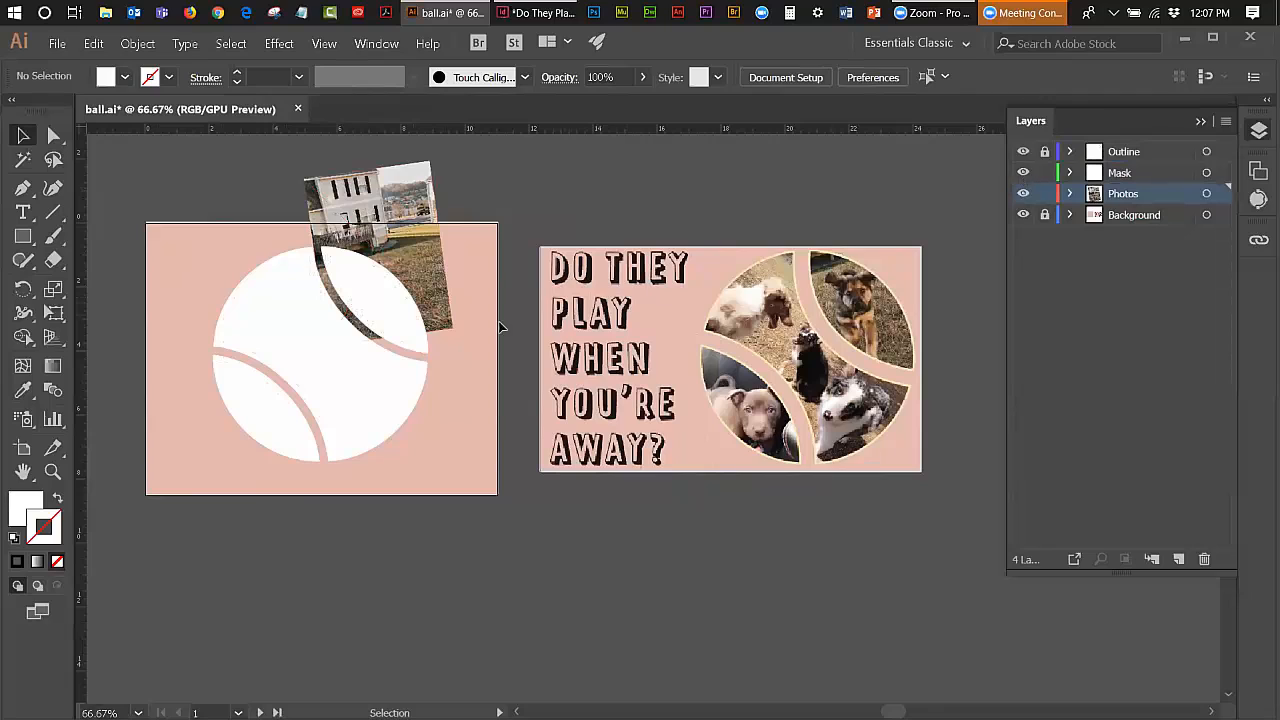
click(381, 303)
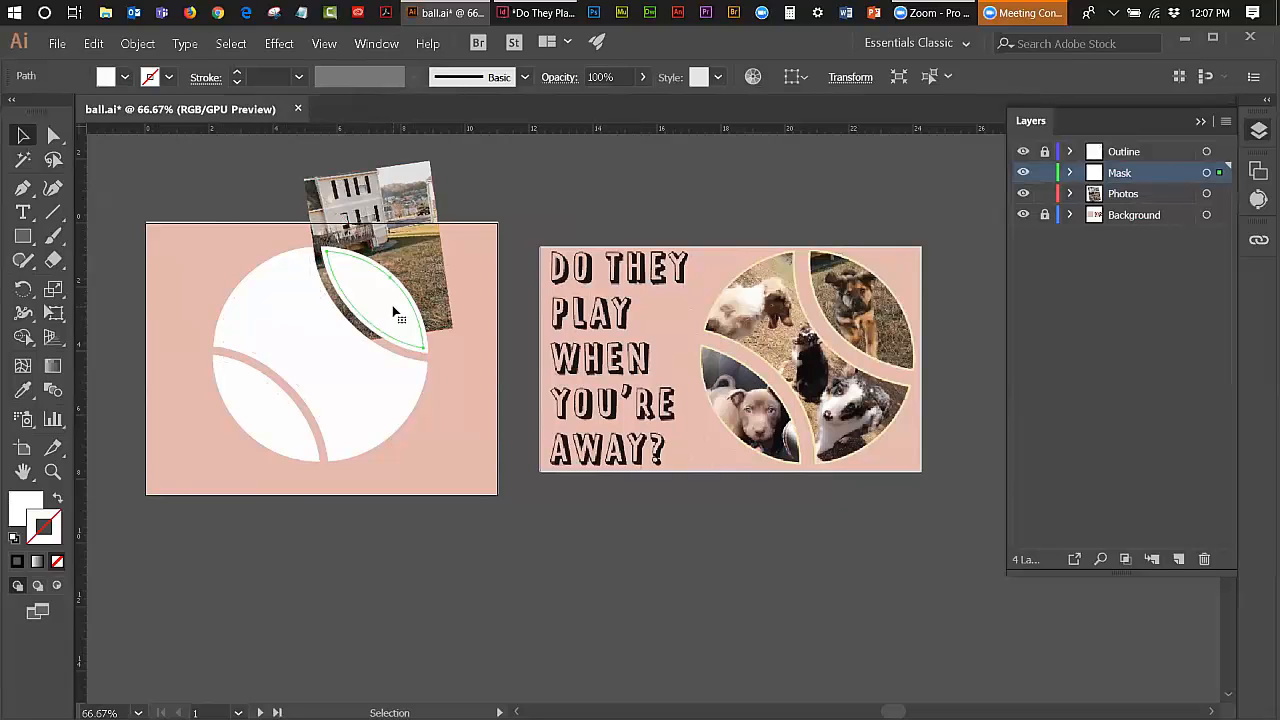
shift+click(420, 246)
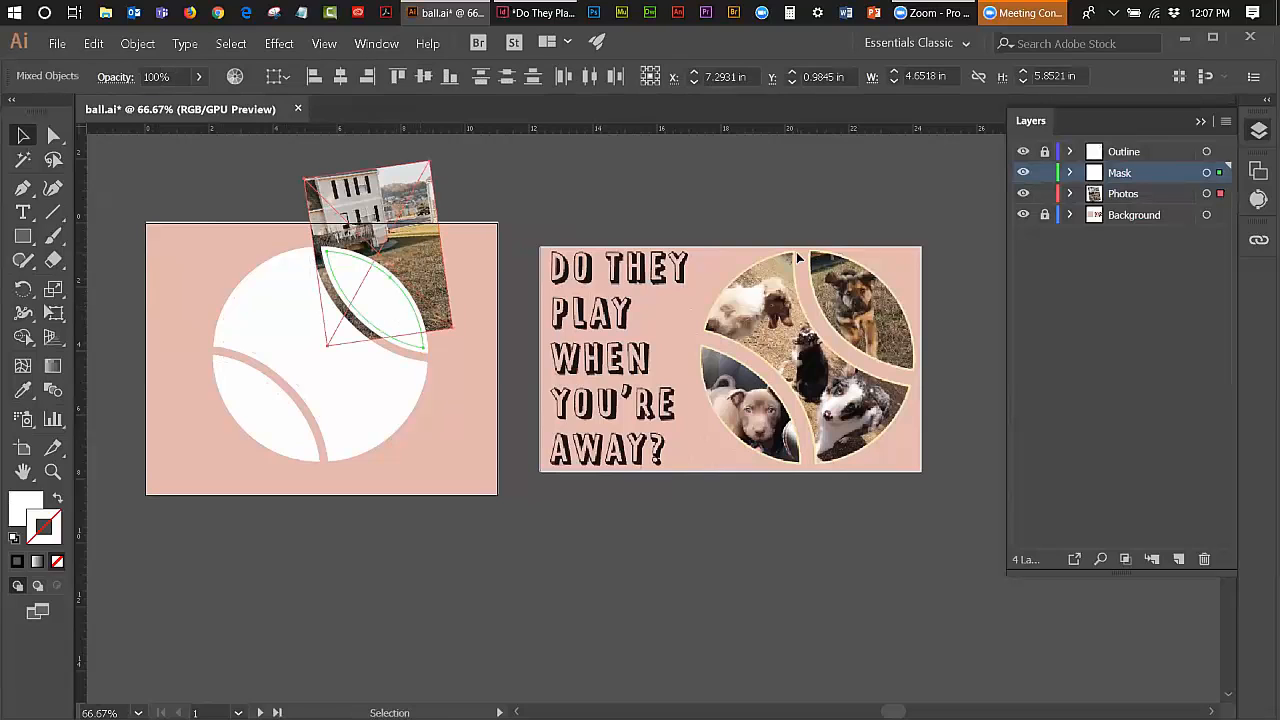
click(138, 44)
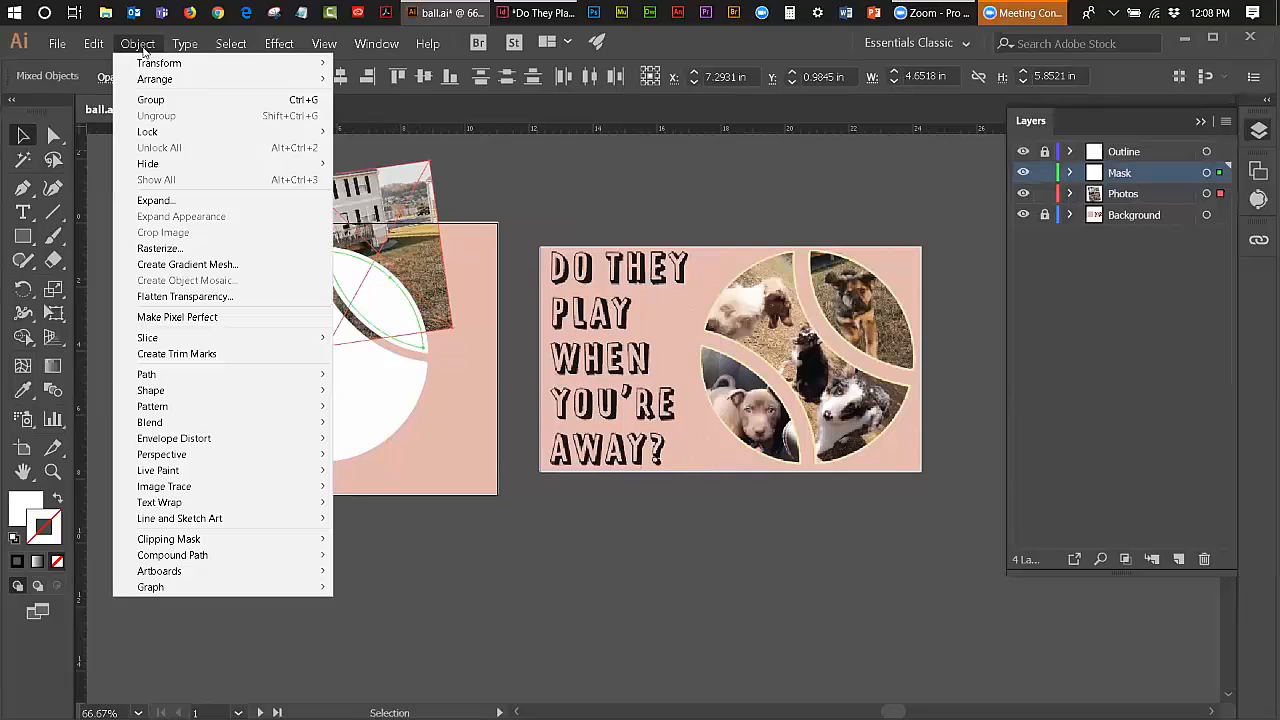
mouse_move(141, 542)
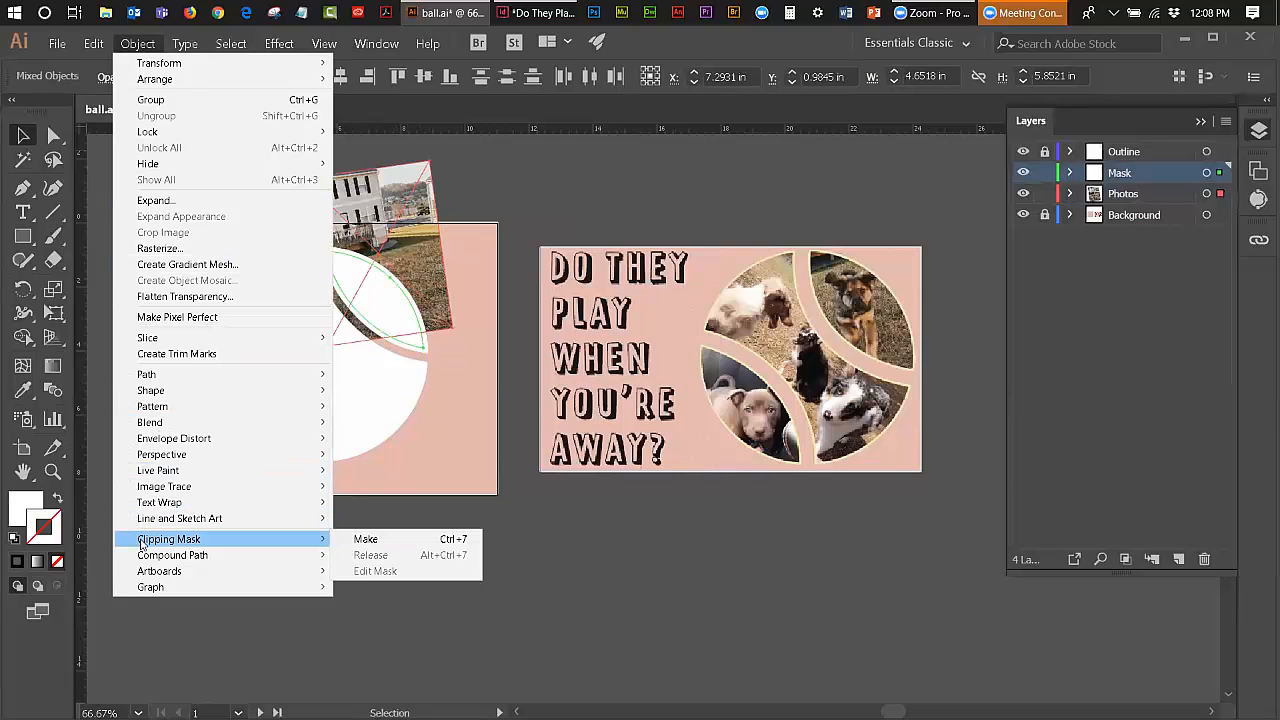
click(358, 542)
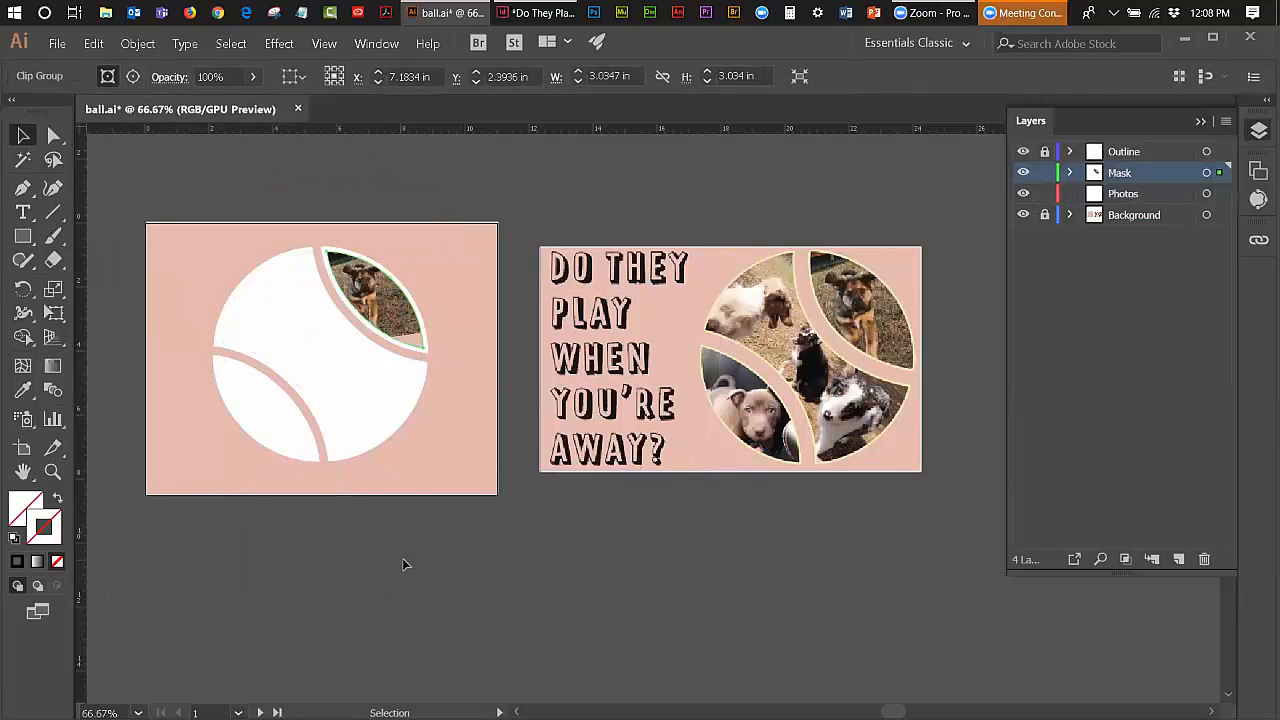
click(555, 194)
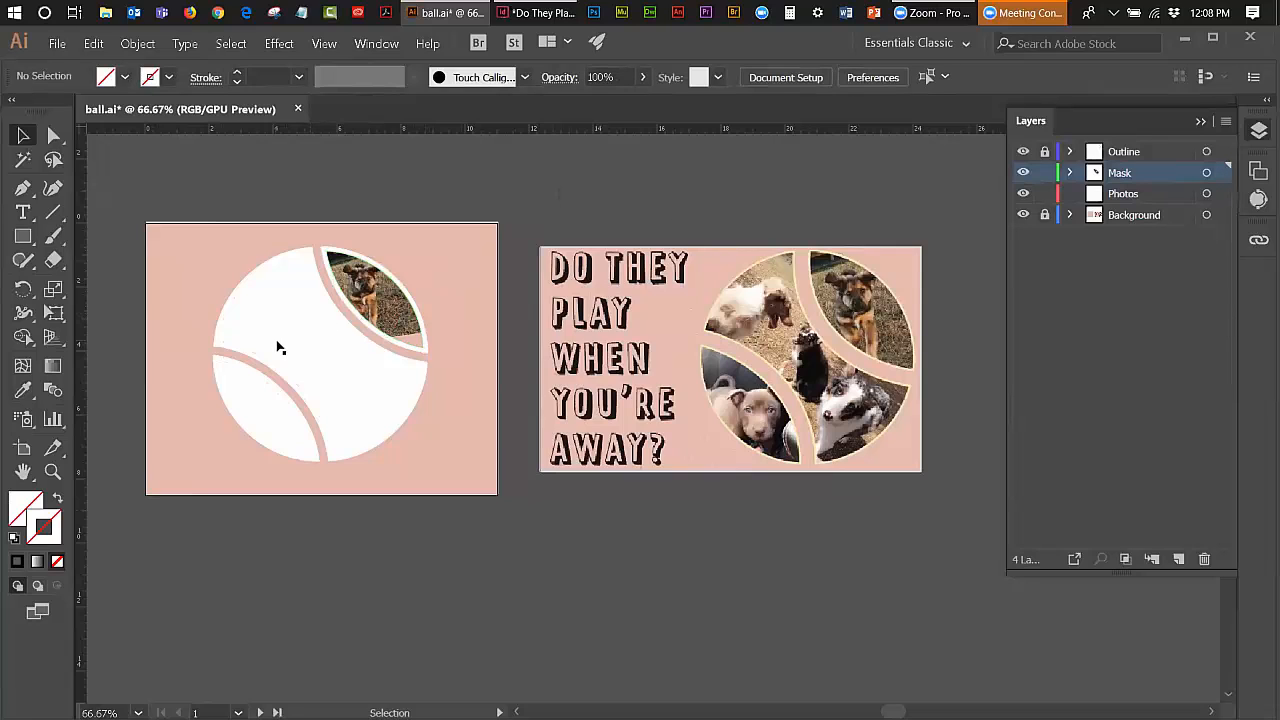
Step: Hide the Mask layer and place the linked dog 2 image at full size on the Photos layer
click(1022, 173)
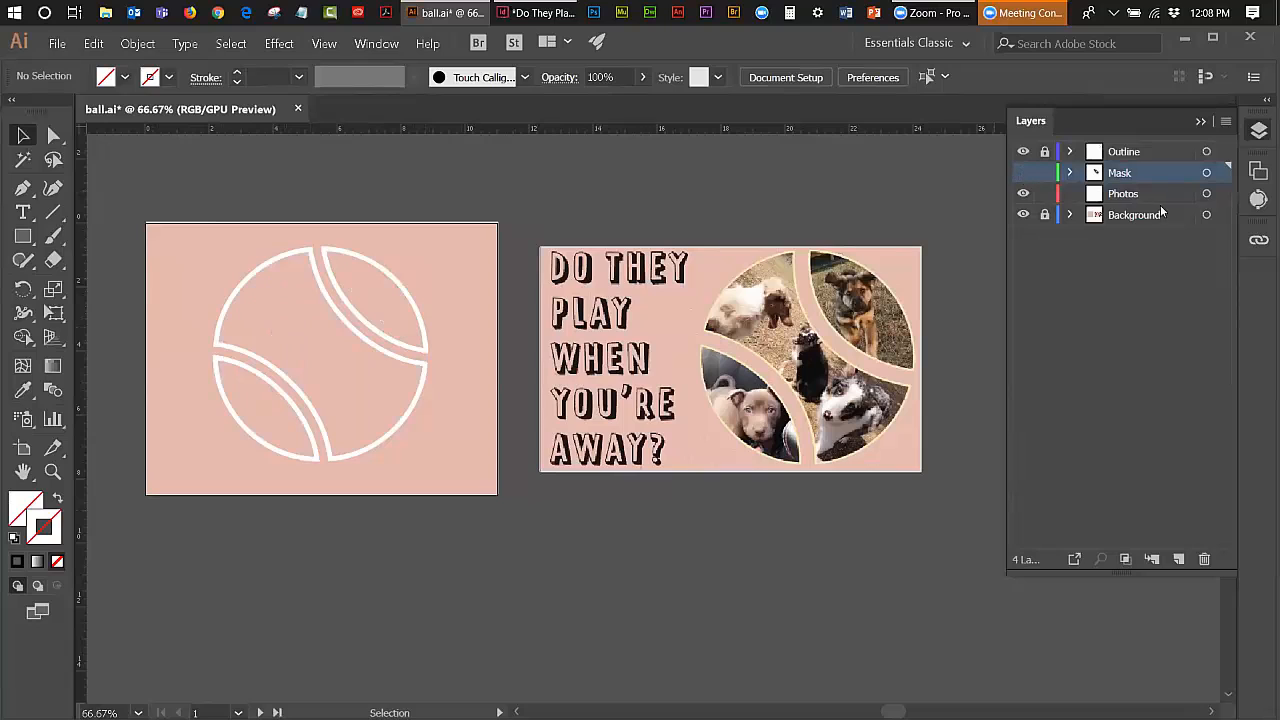
click(1150, 196)
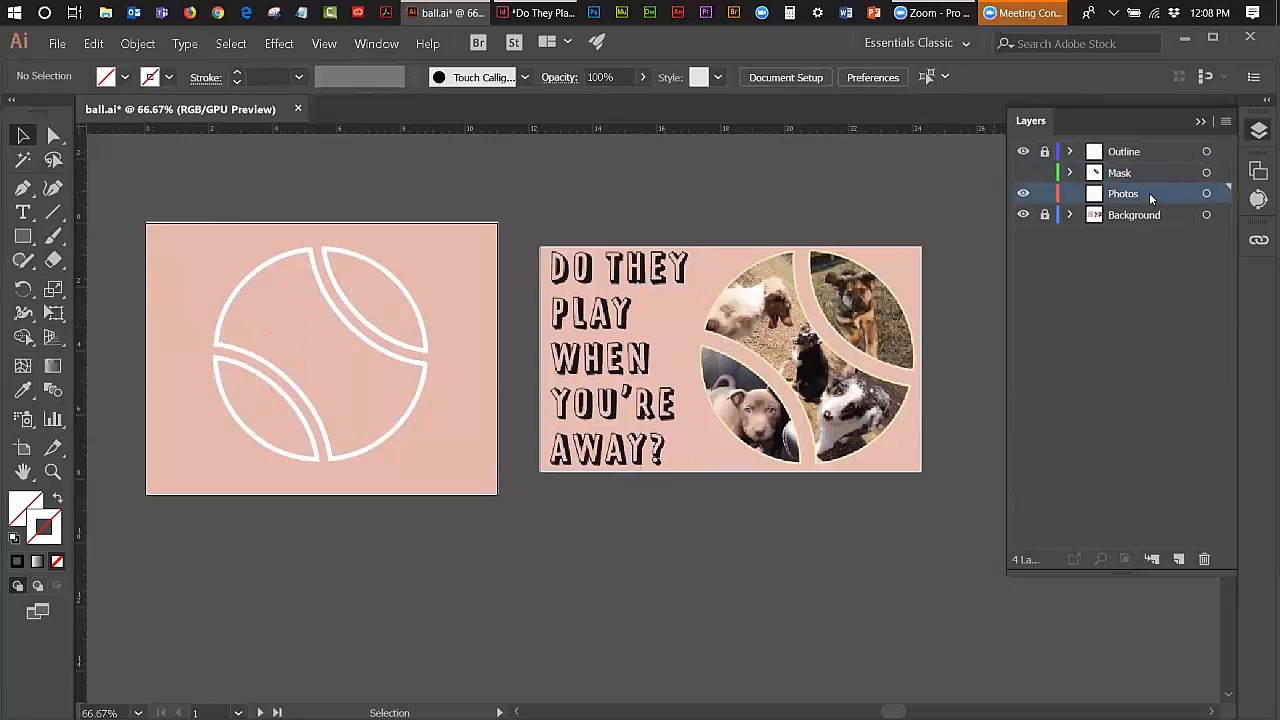
click(62, 45)
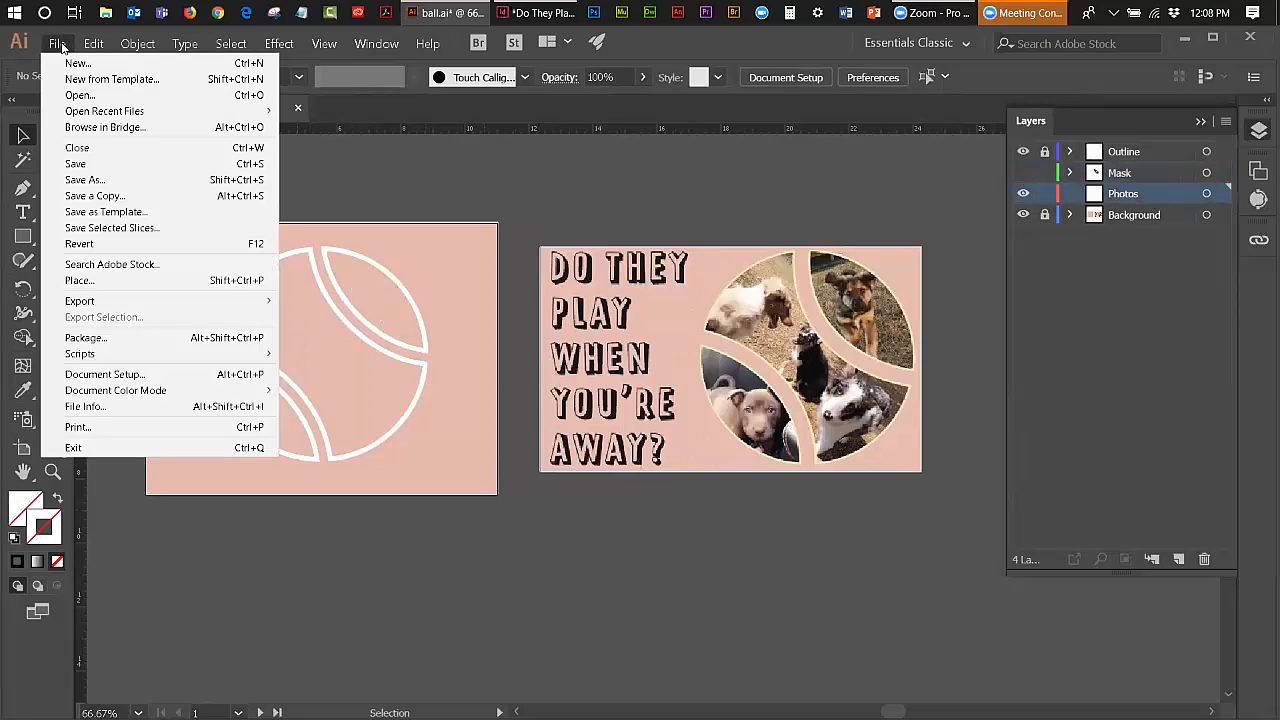
click(80, 280)
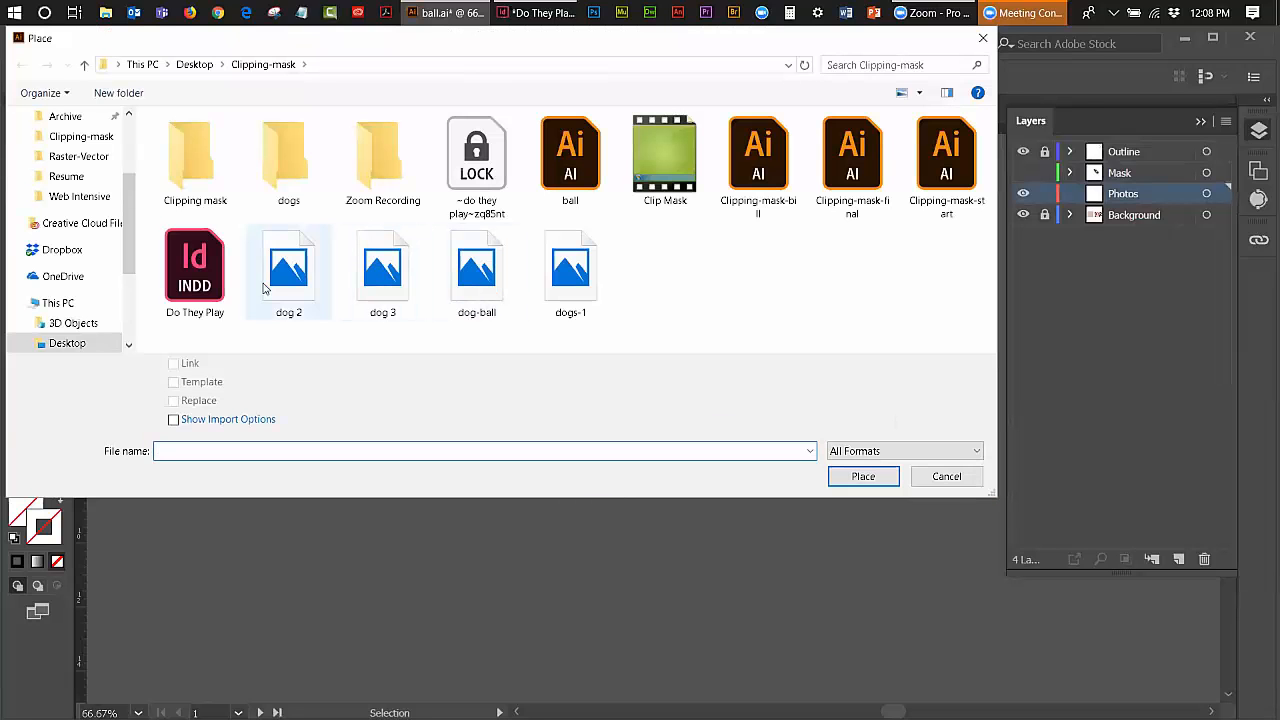
click(312, 276)
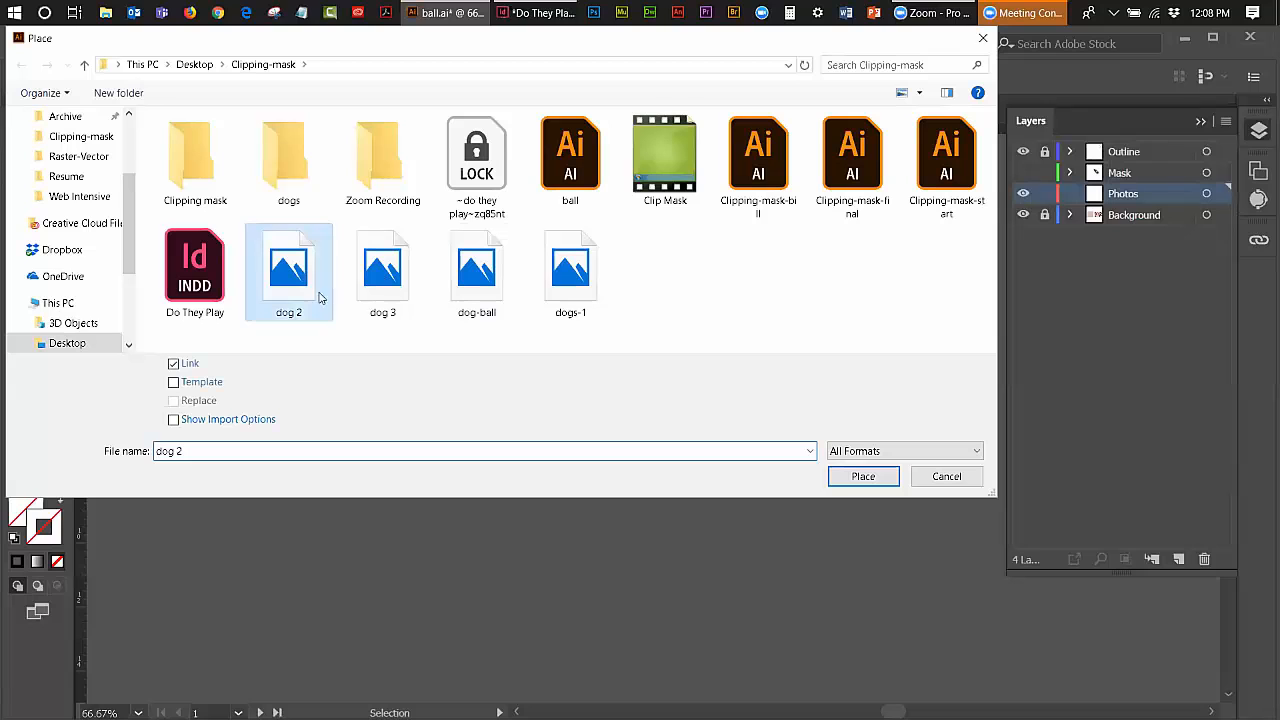
click(862, 476)
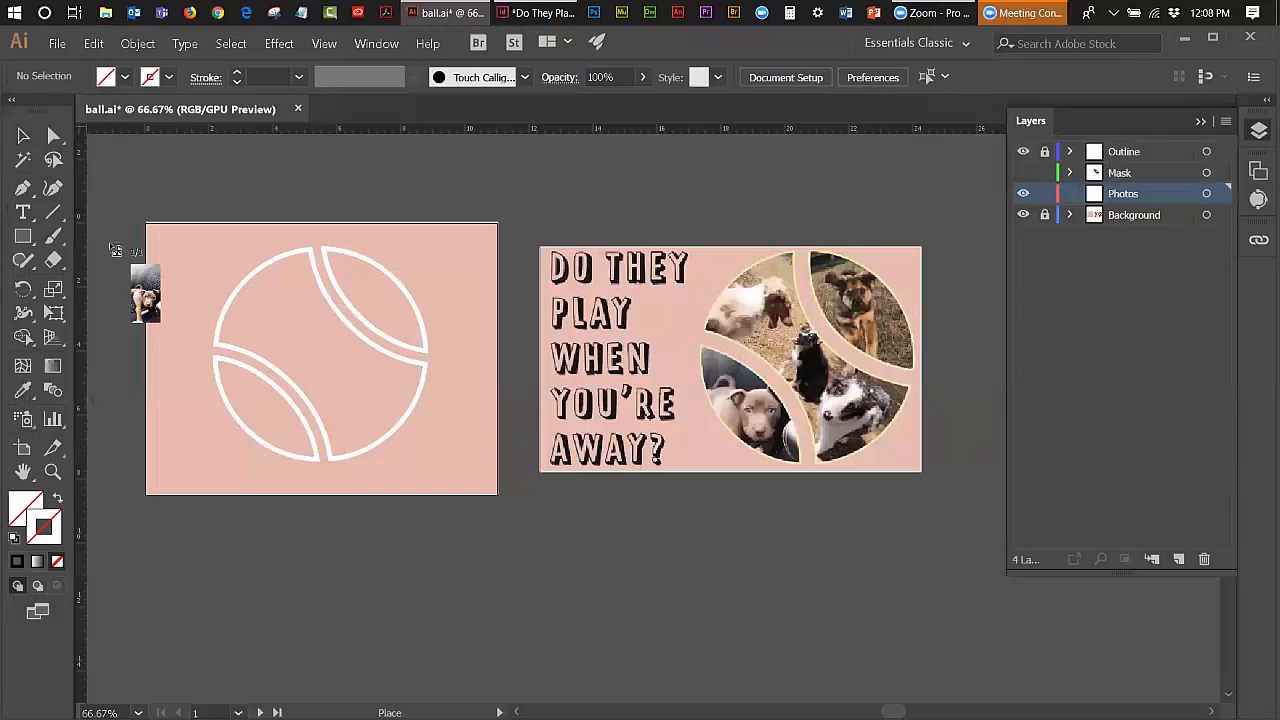
click(193, 215)
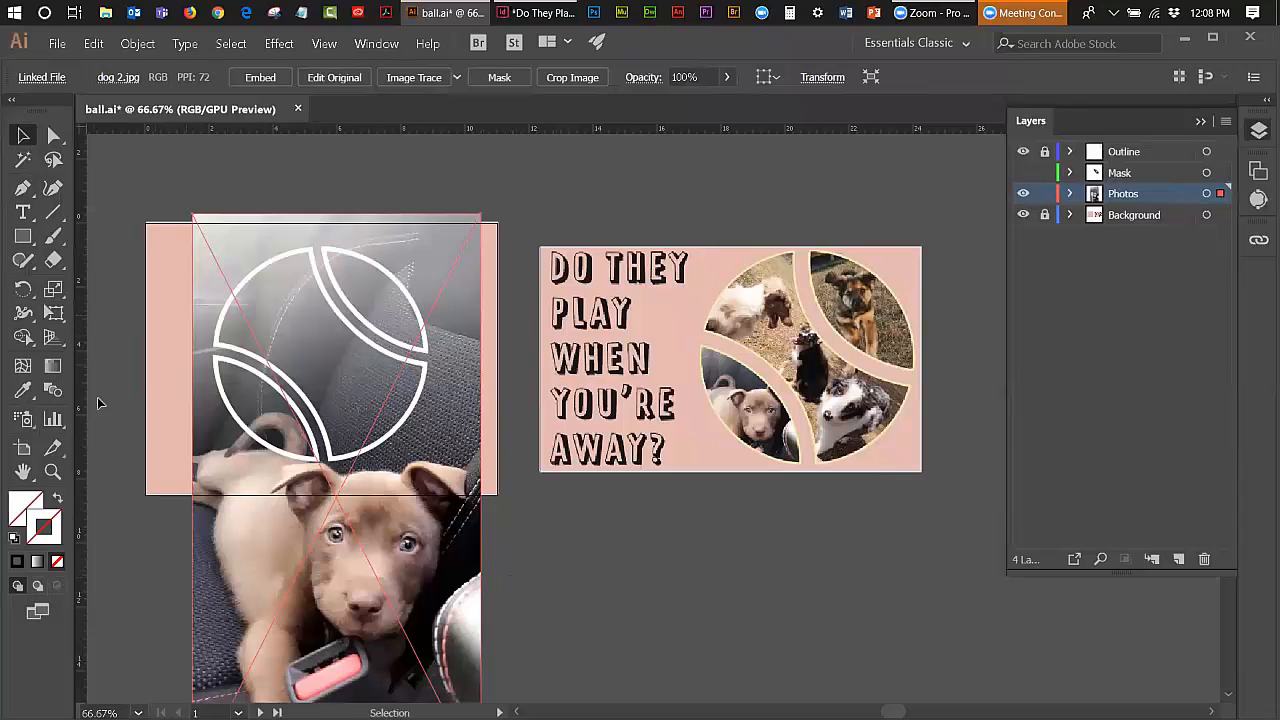
Step: Fit the dog 2 photo over the ball's lower-left section, scaling it down and rotating it slightly counterclockwise
click(54, 313)
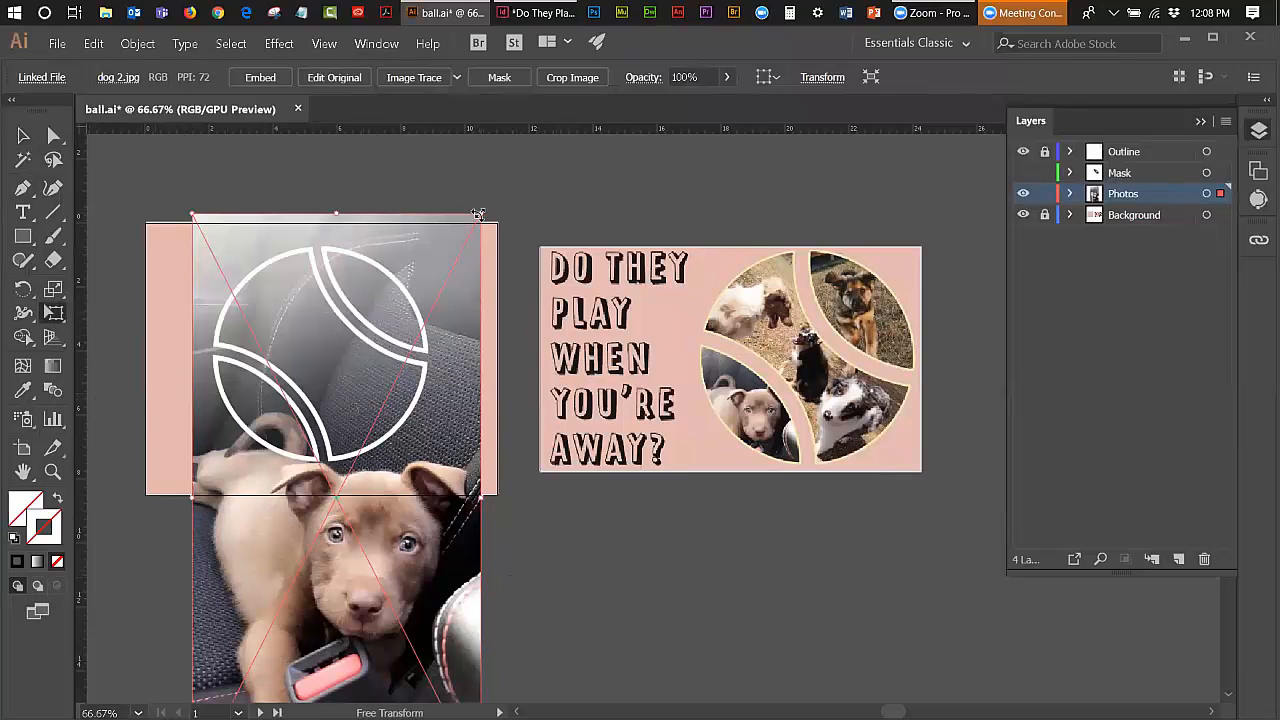
drag(479, 215, 394, 385)
drag(370, 580, 313, 498)
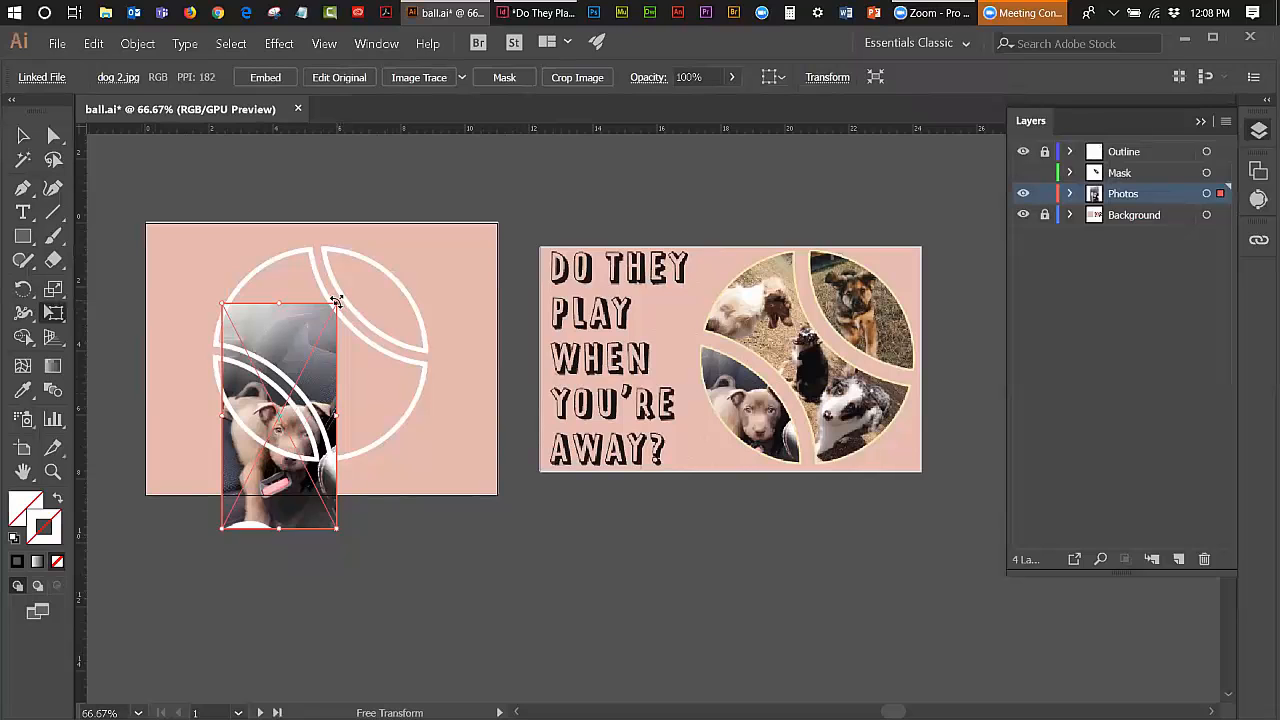
drag(336, 301, 327, 322)
drag(277, 444, 256, 419)
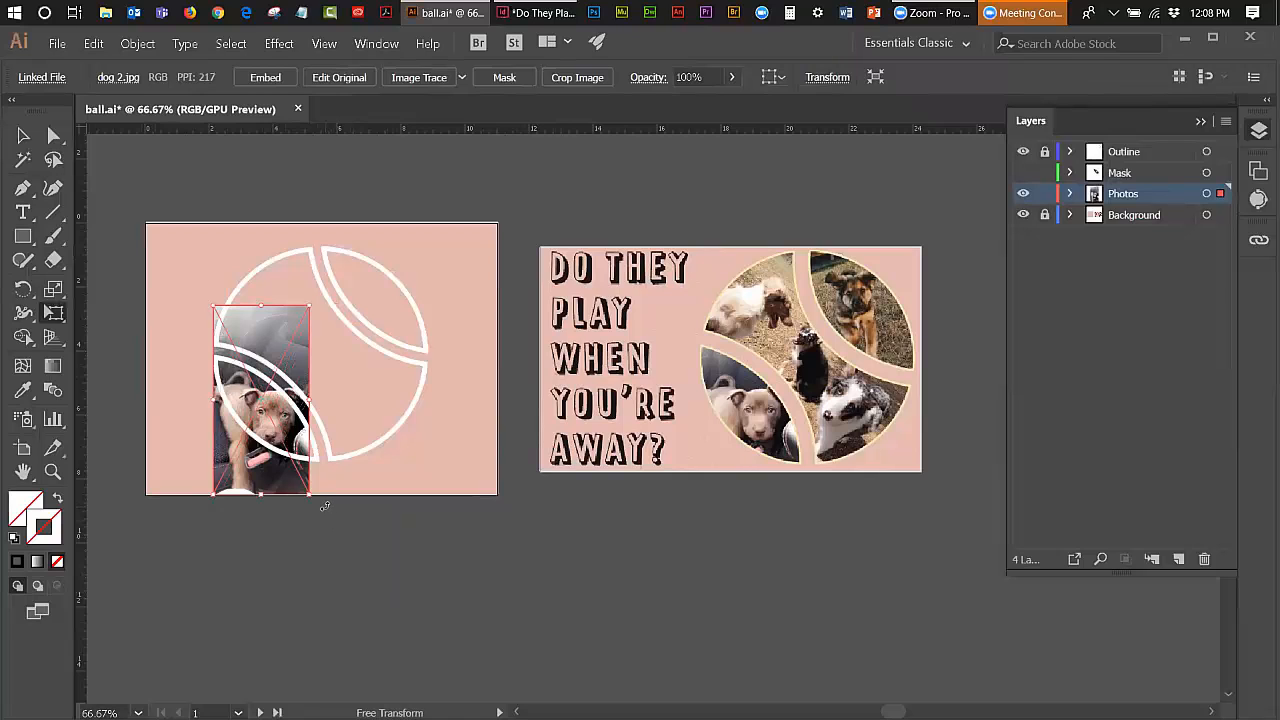
drag(329, 503, 341, 504)
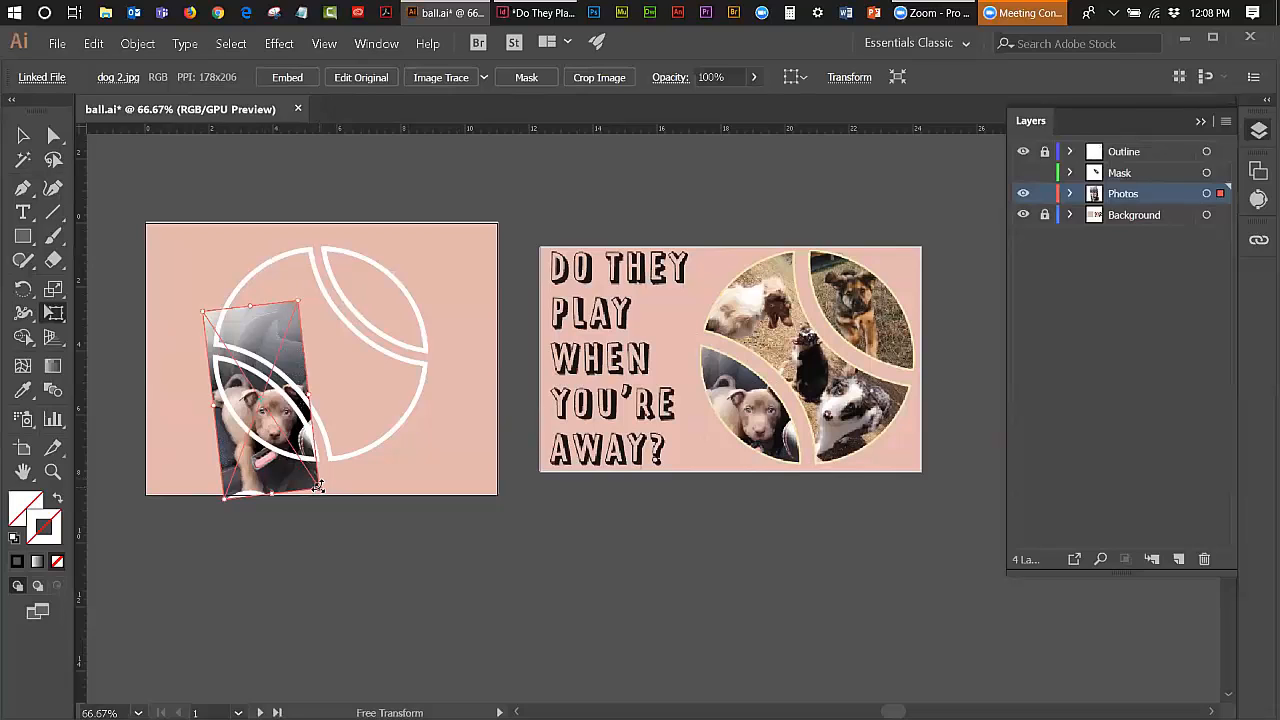
drag(318, 486, 312, 480)
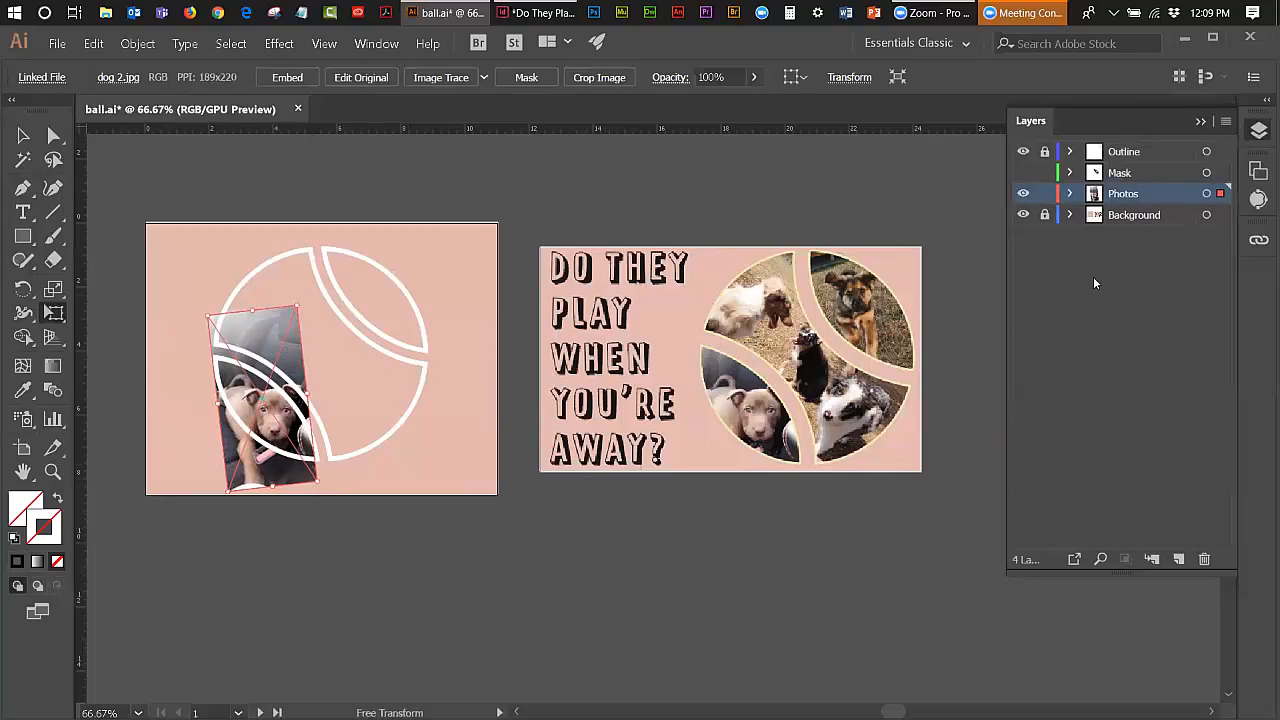
Step: Show the Mask layer and make a clipping mask from its lower-left ball shape and the dog 2 photo
click(1022, 173)
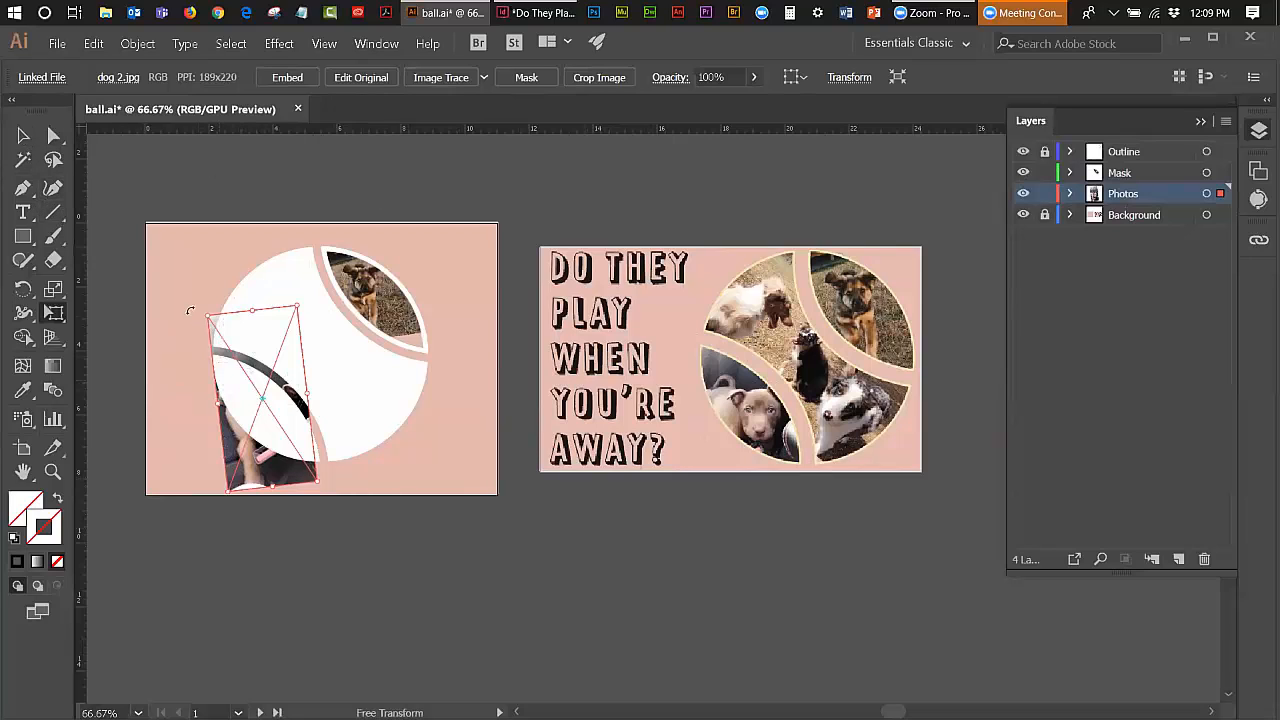
key(v)
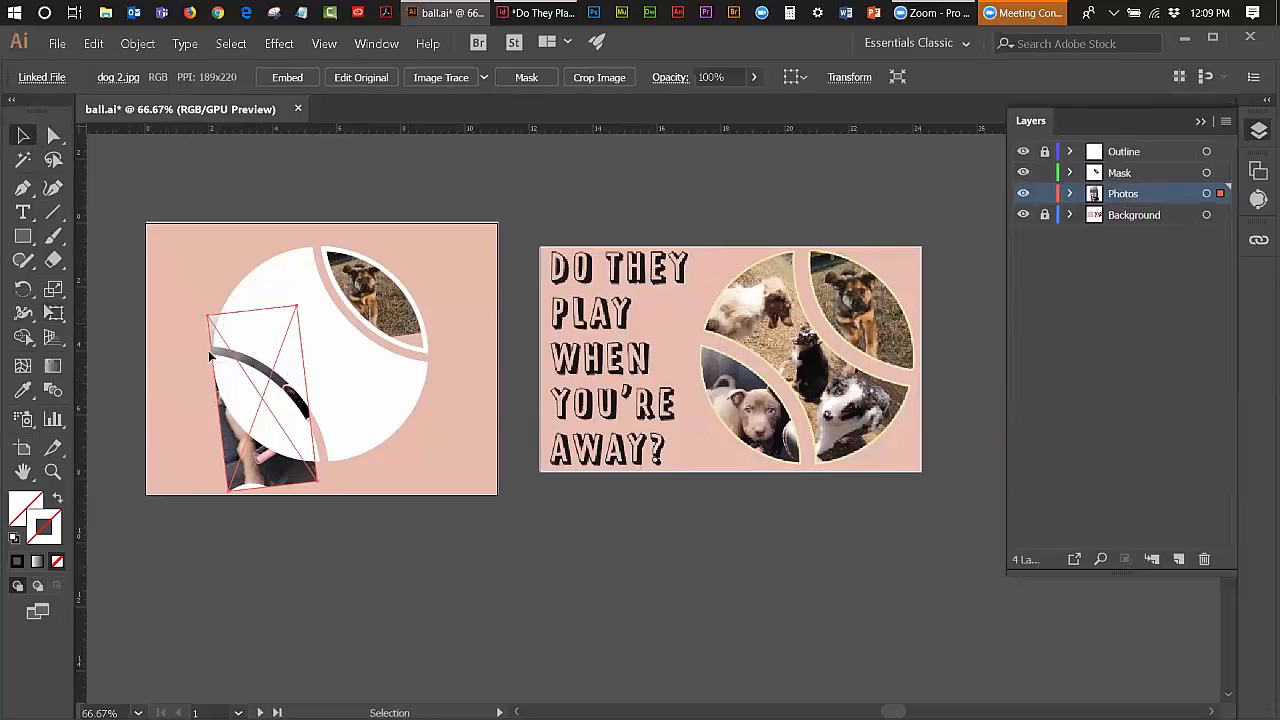
shift+click(249, 390)
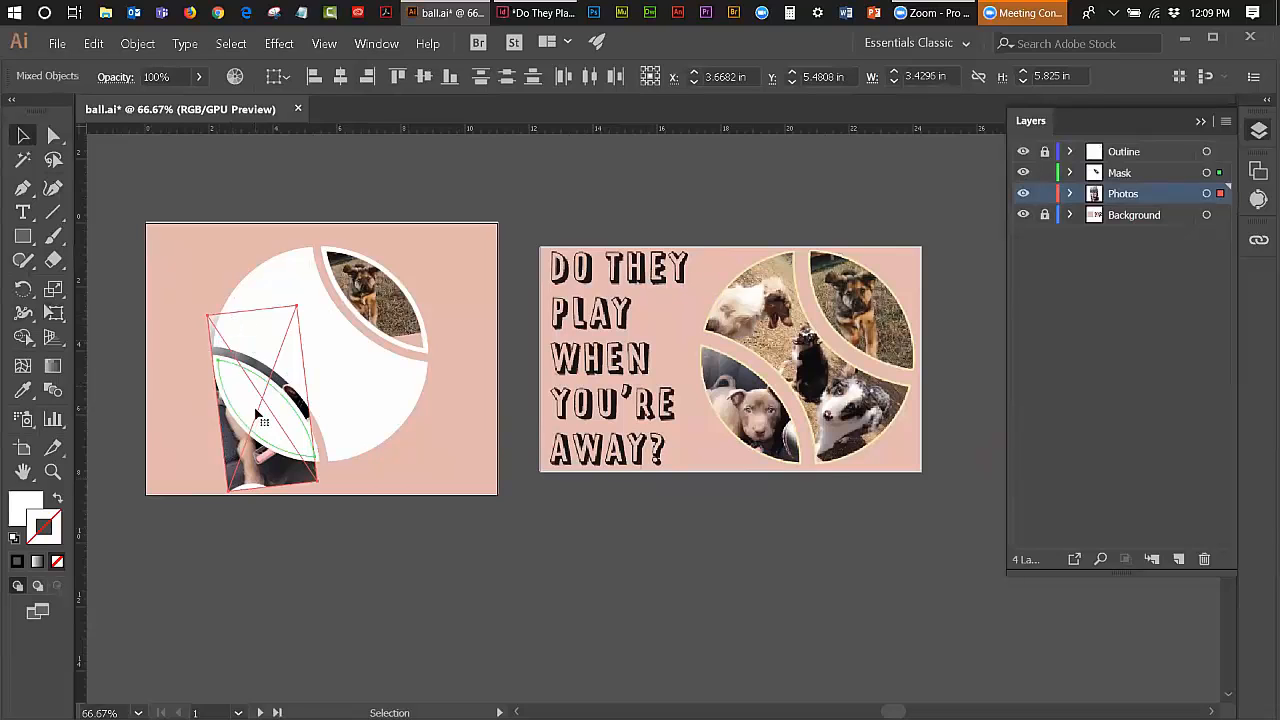
click(146, 50)
mouse_move(226, 541)
click(350, 539)
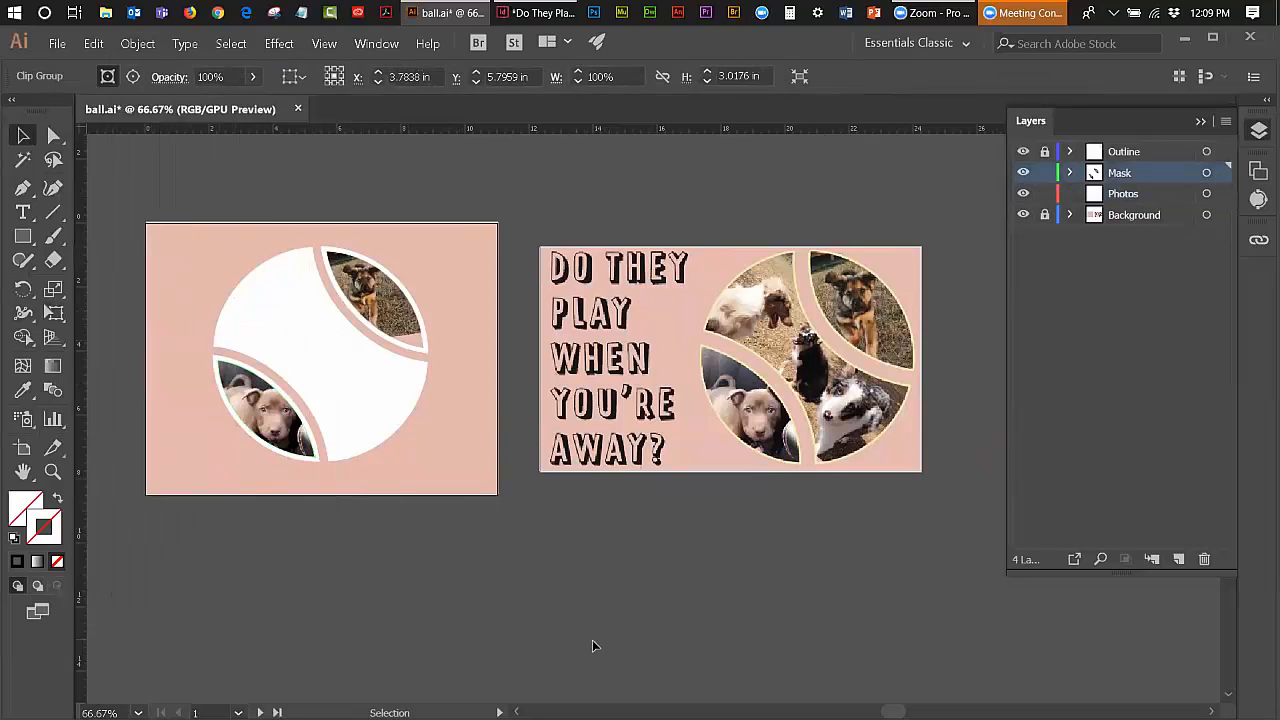
click(592, 645)
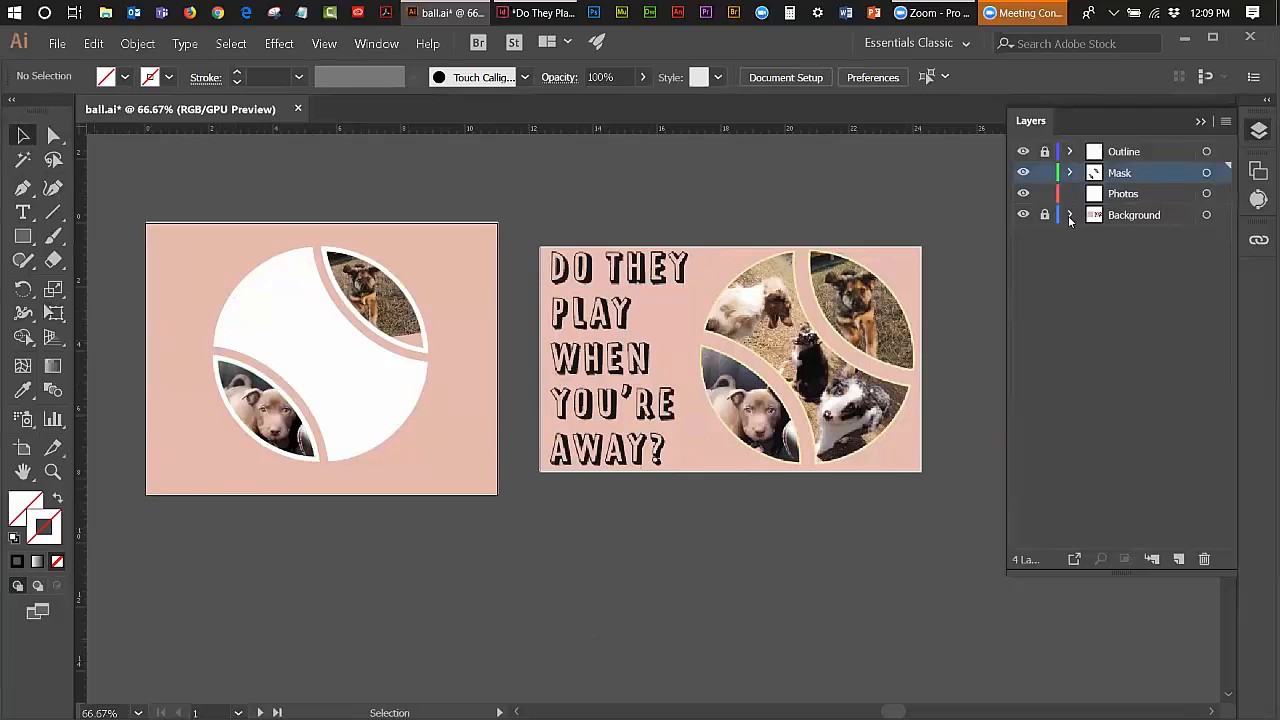
Step: Hide the Mask layer and place the linked dogs-1 image at full size on the Photos layer
click(1023, 172)
click(1124, 195)
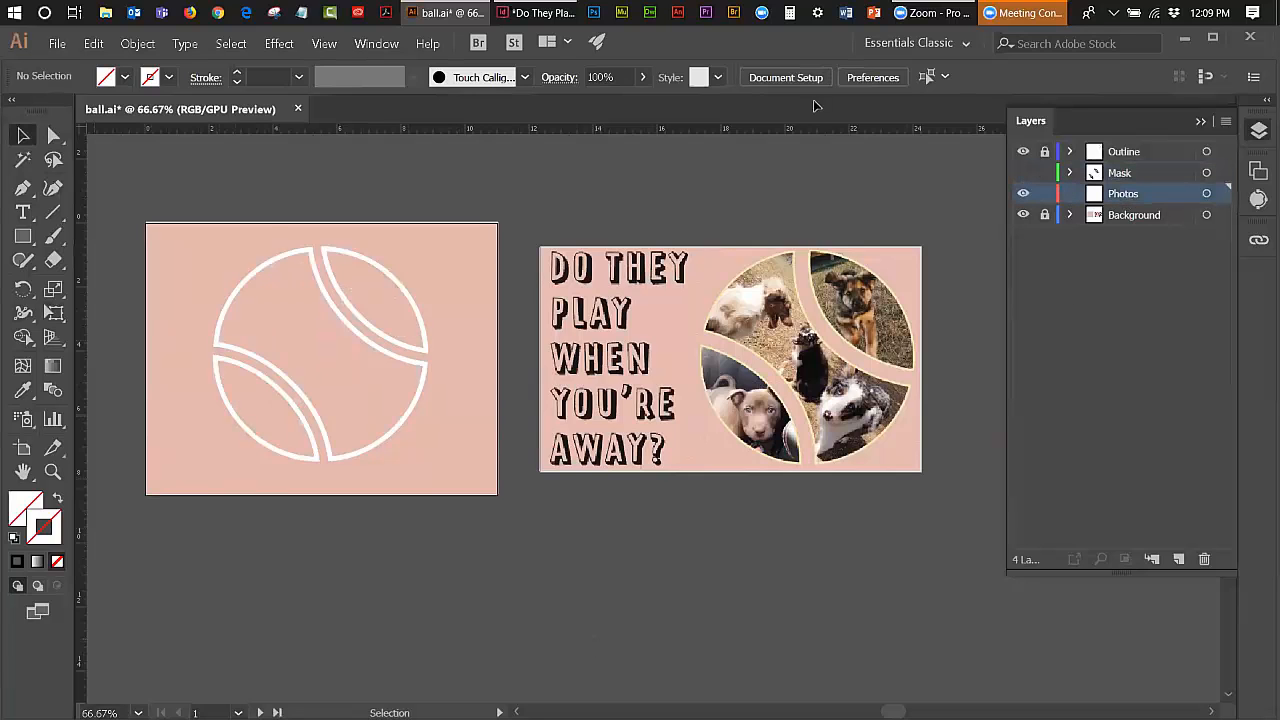
click(95, 44)
mouse_move(130, 47)
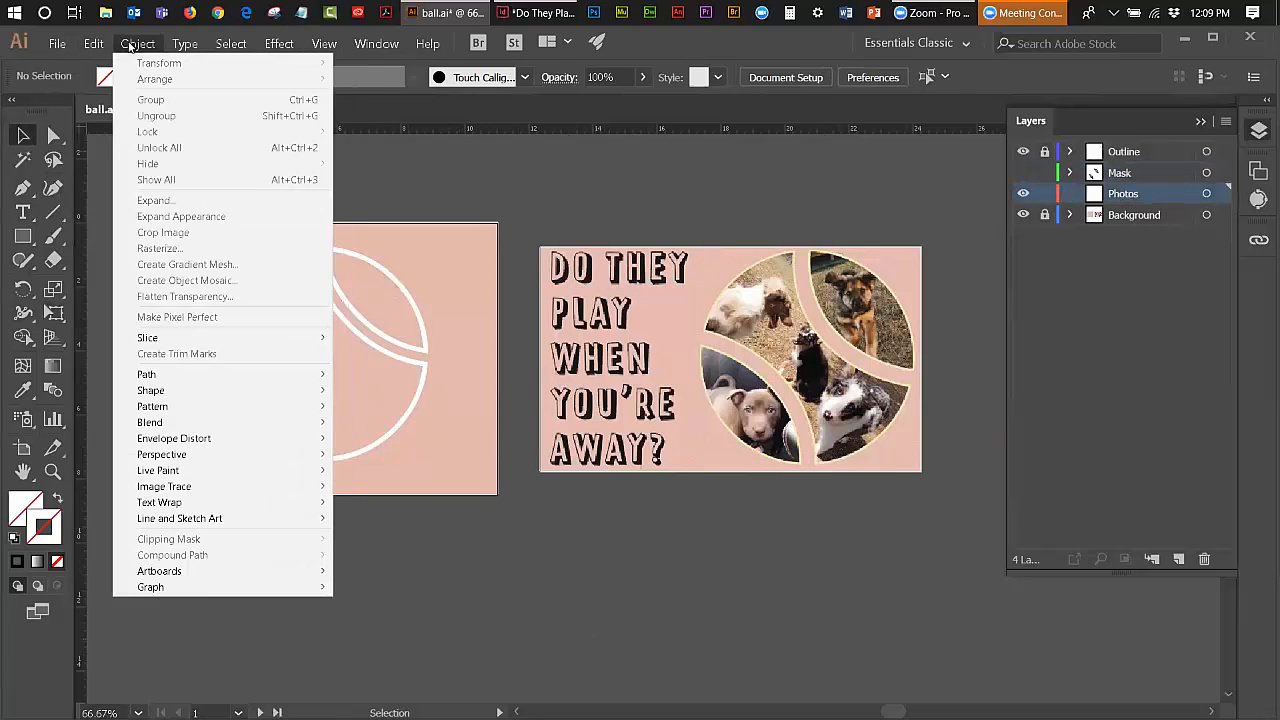
mouse_move(57, 44)
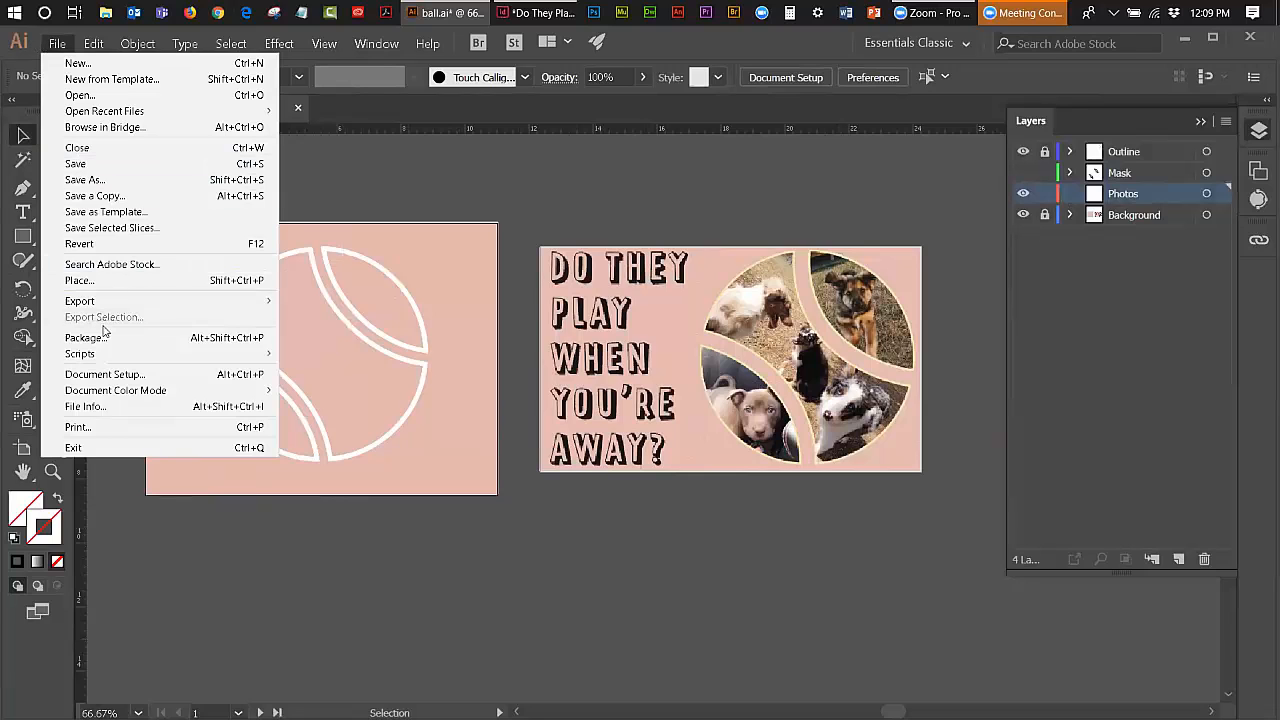
click(738, 388)
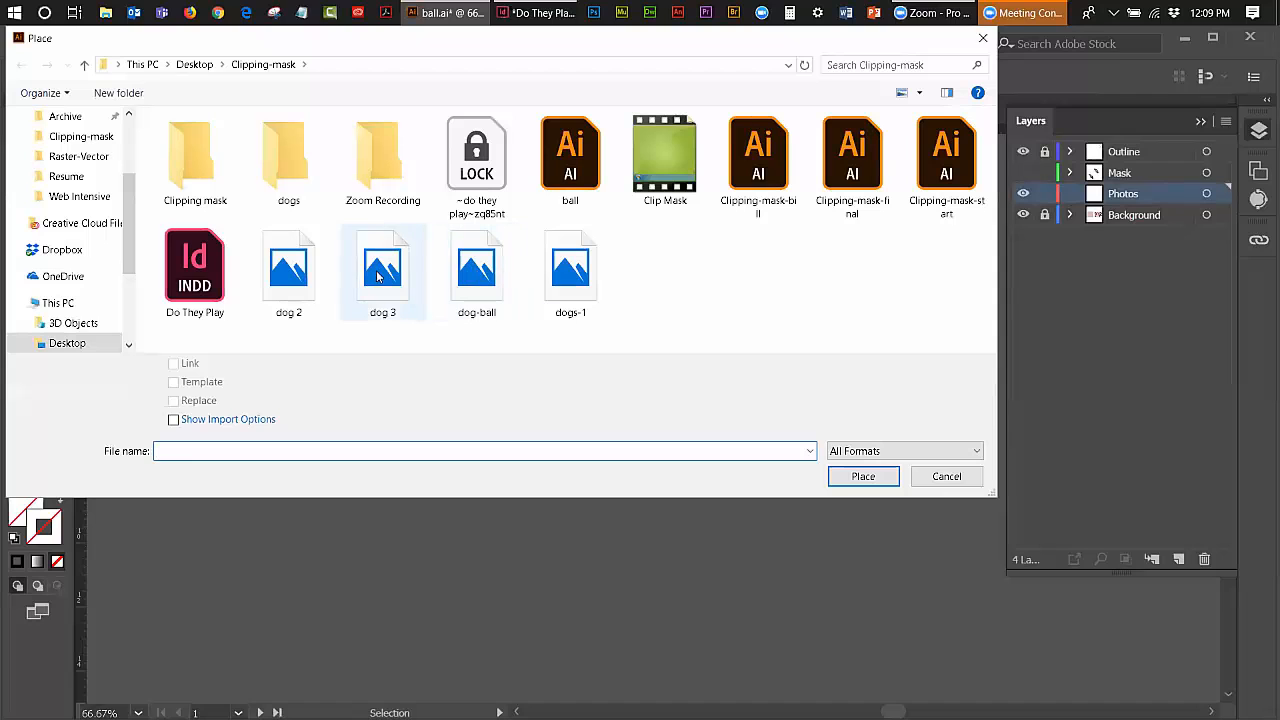
click(589, 278)
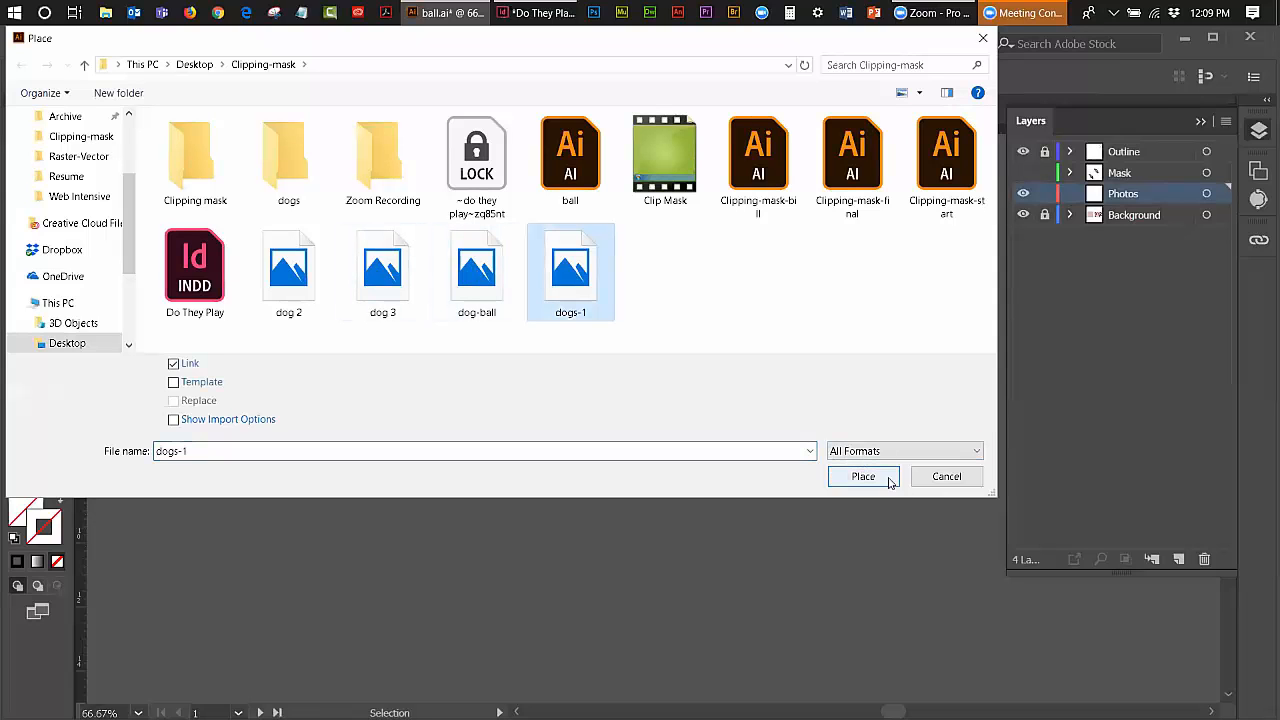
click(863, 476)
click(361, 185)
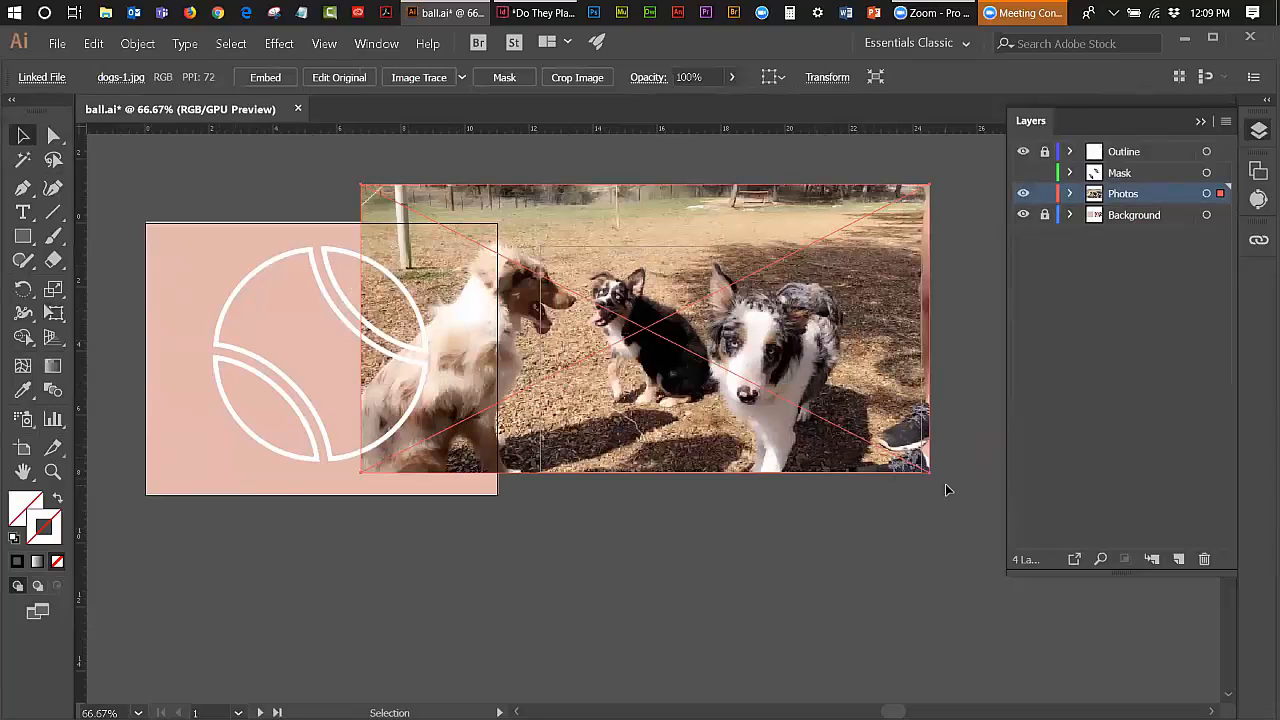
Step: Scale the dogs-1 photo down with Free Transform and rotate it clockwise so the three dogs run diagonally across the ball's middle section
click(50, 312)
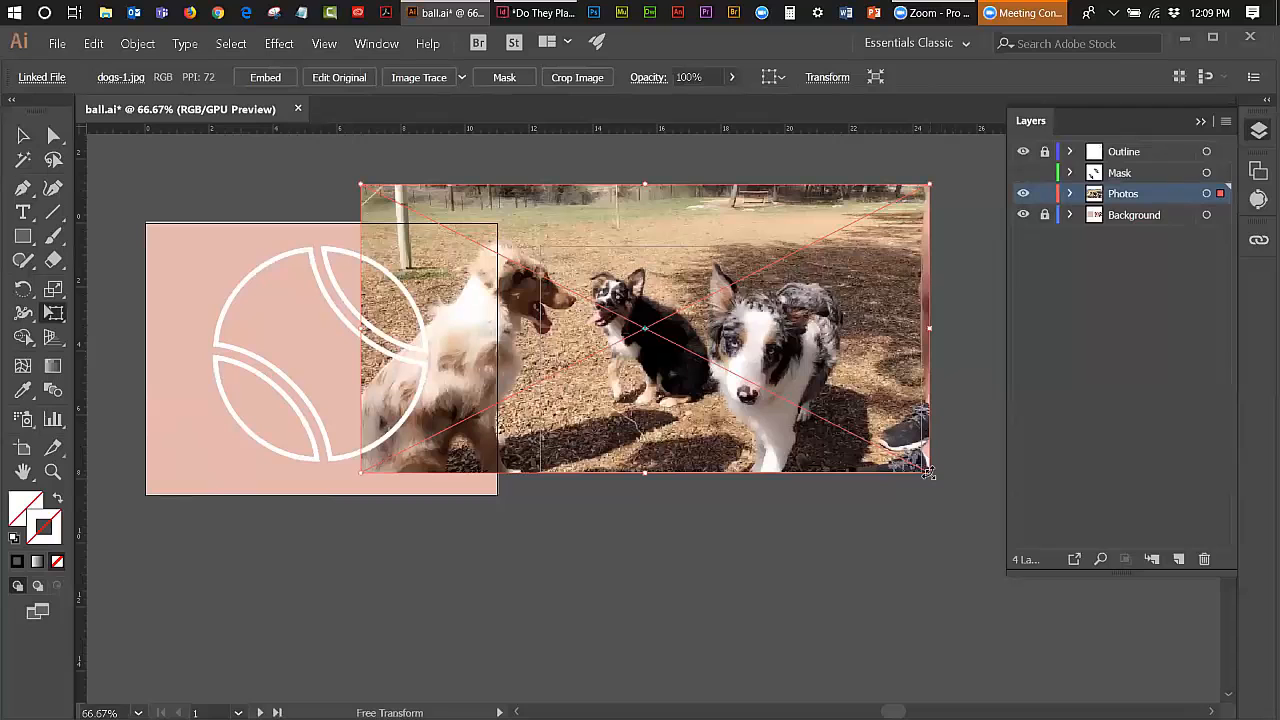
drag(928, 472, 430, 437)
drag(368, 392, 356, 415)
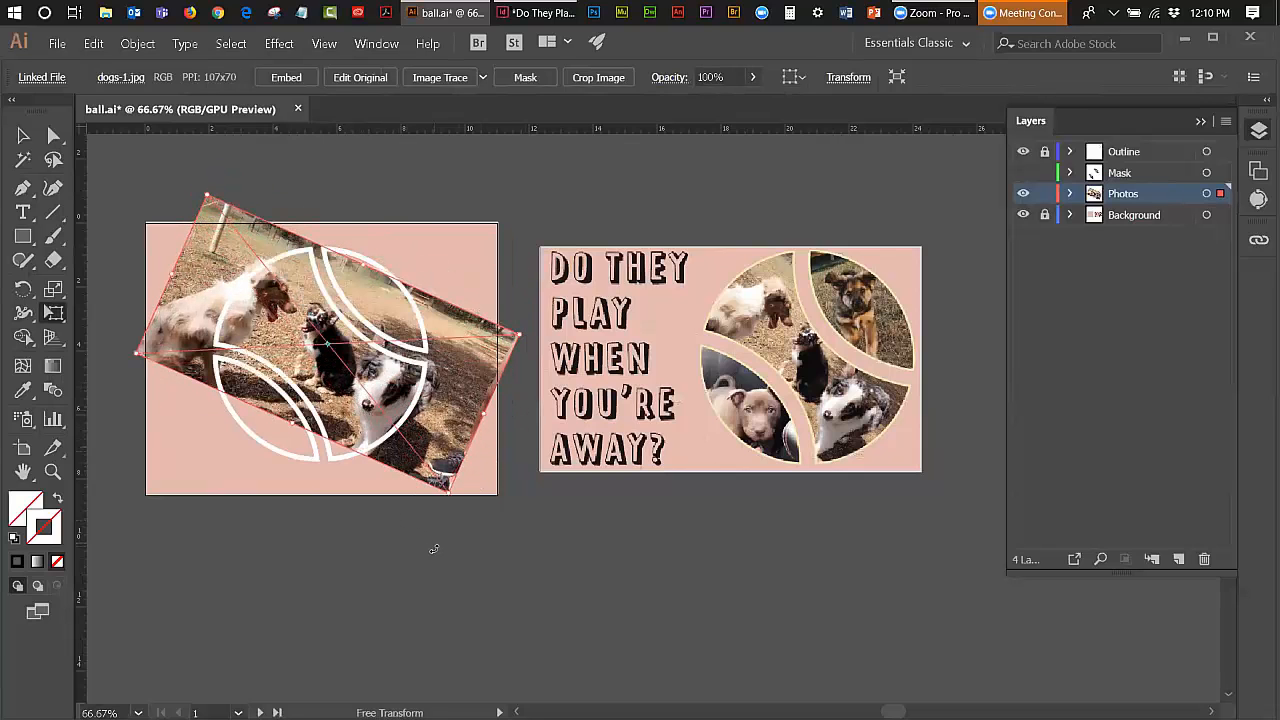
drag(457, 511, 450, 510)
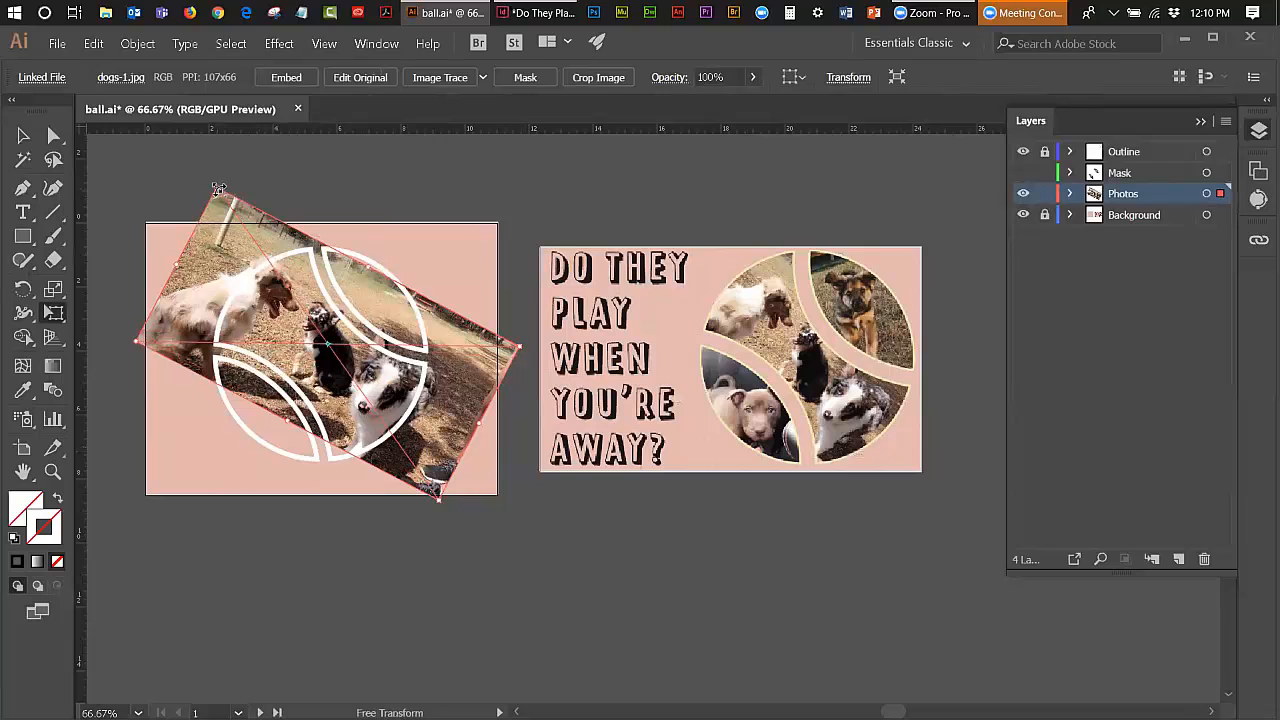
drag(219, 189, 273, 214)
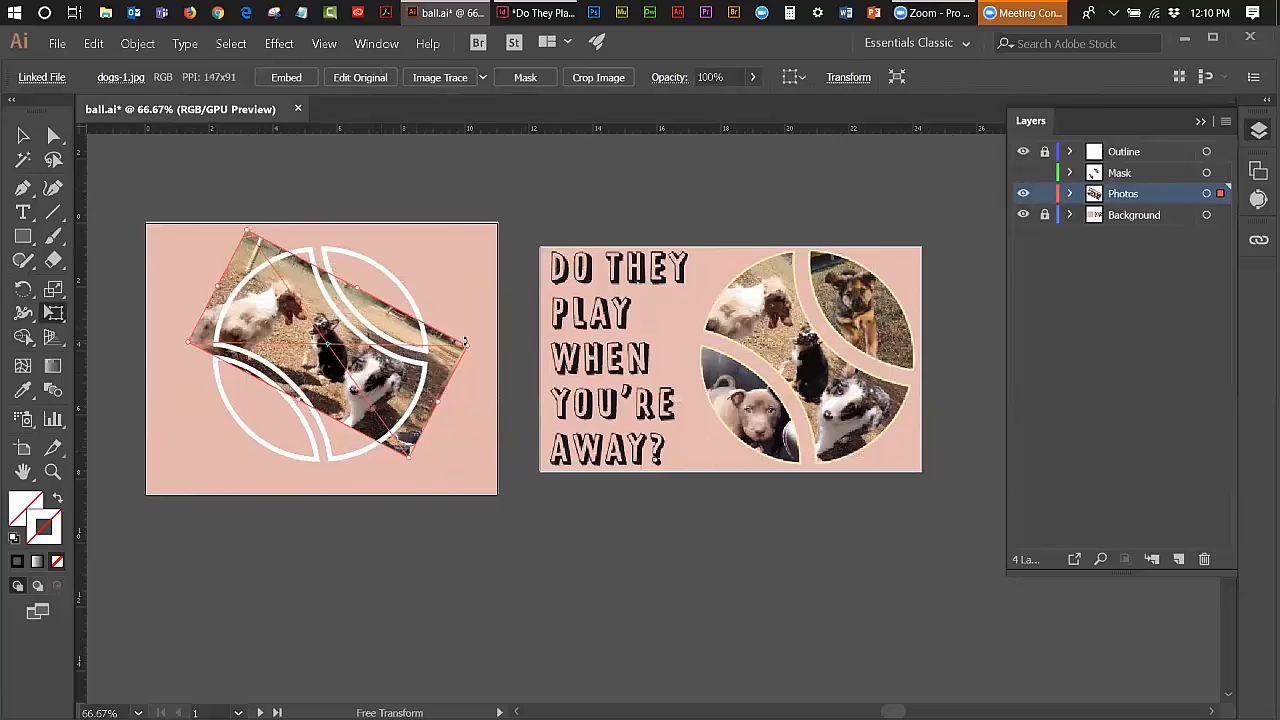
drag(475, 340, 470, 356)
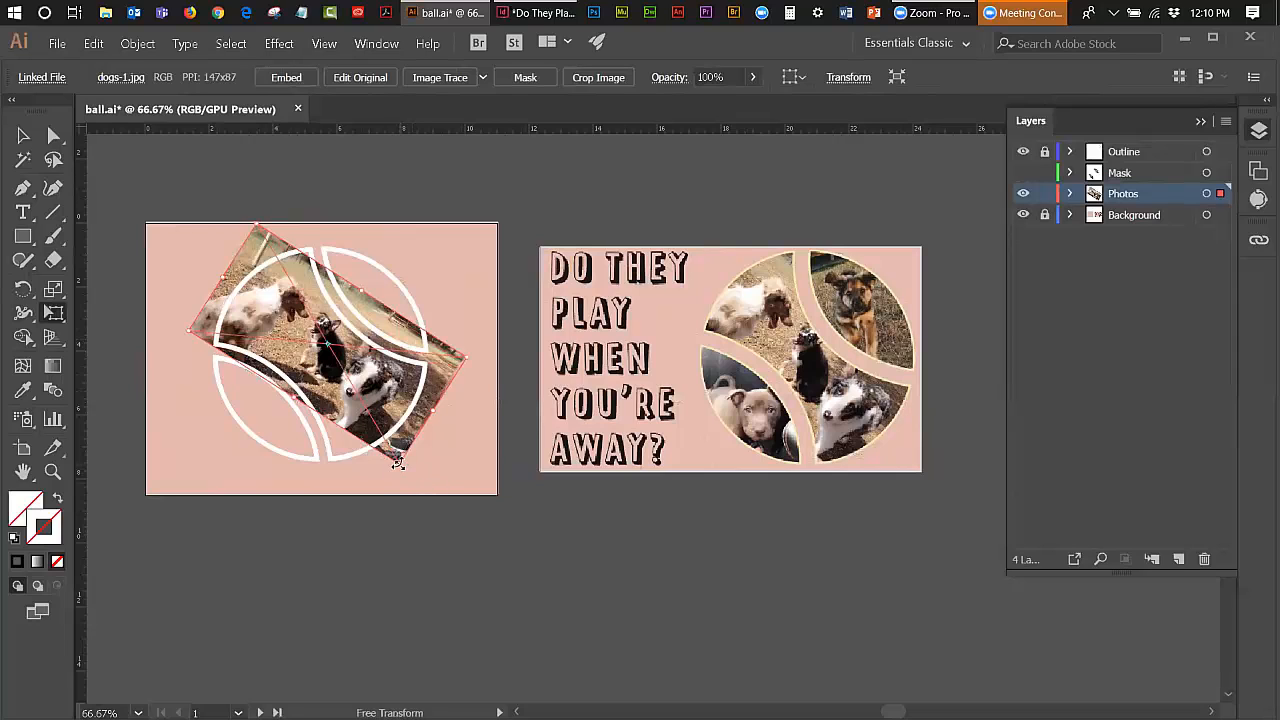
drag(398, 462, 426, 488)
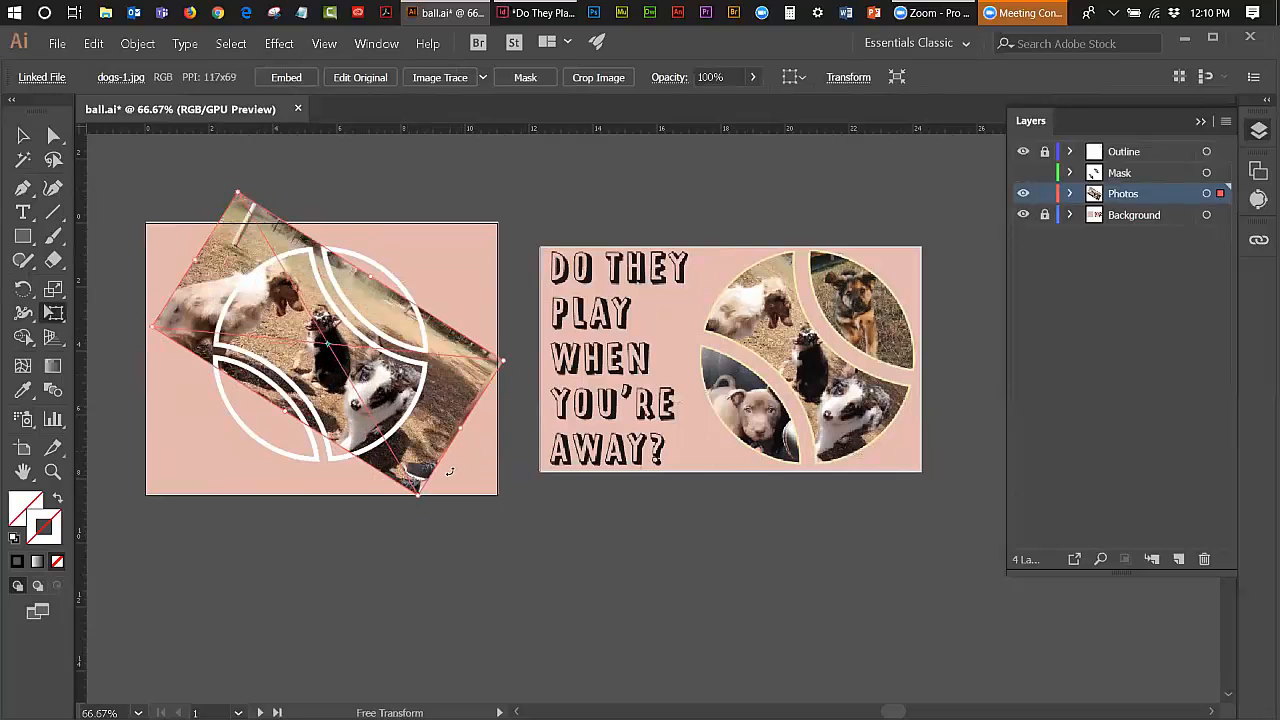
drag(470, 451, 448, 466)
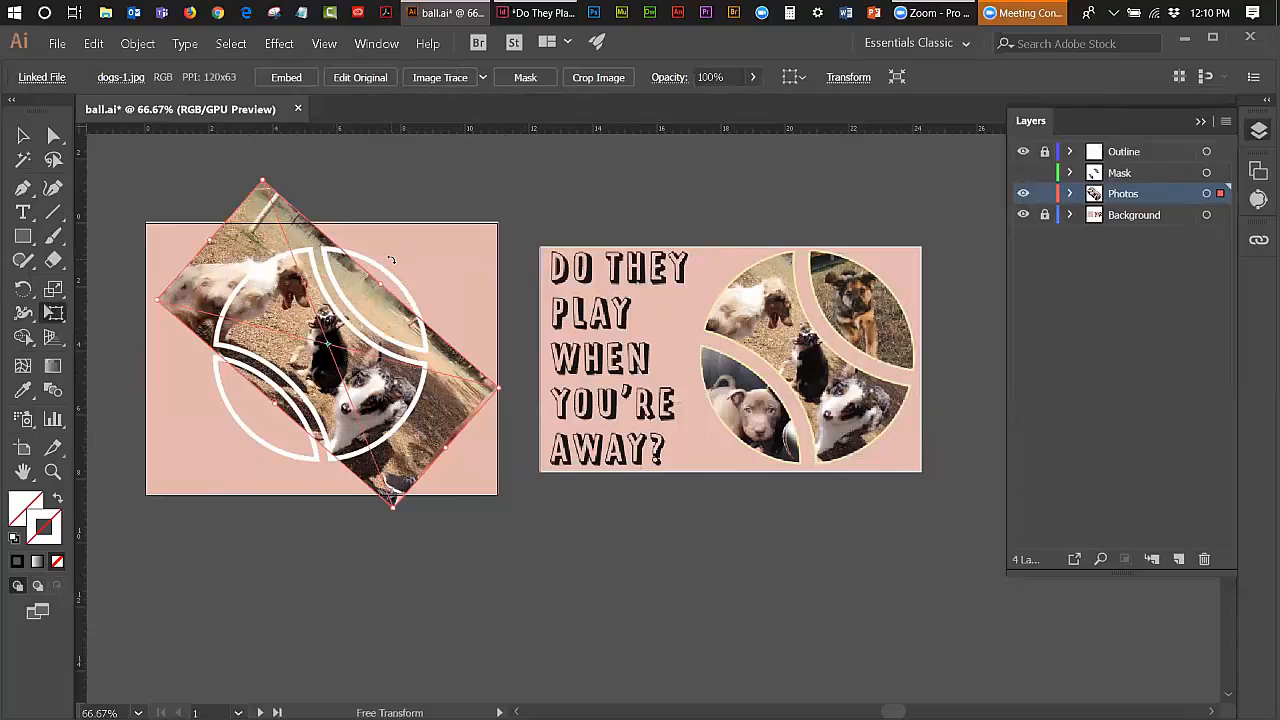
Step: Nudge the dogs-1 photo to the left across the ball's middle section
key(Left)
key(Left)
key(Left)
key(Left)
key(Left)
key(Left)
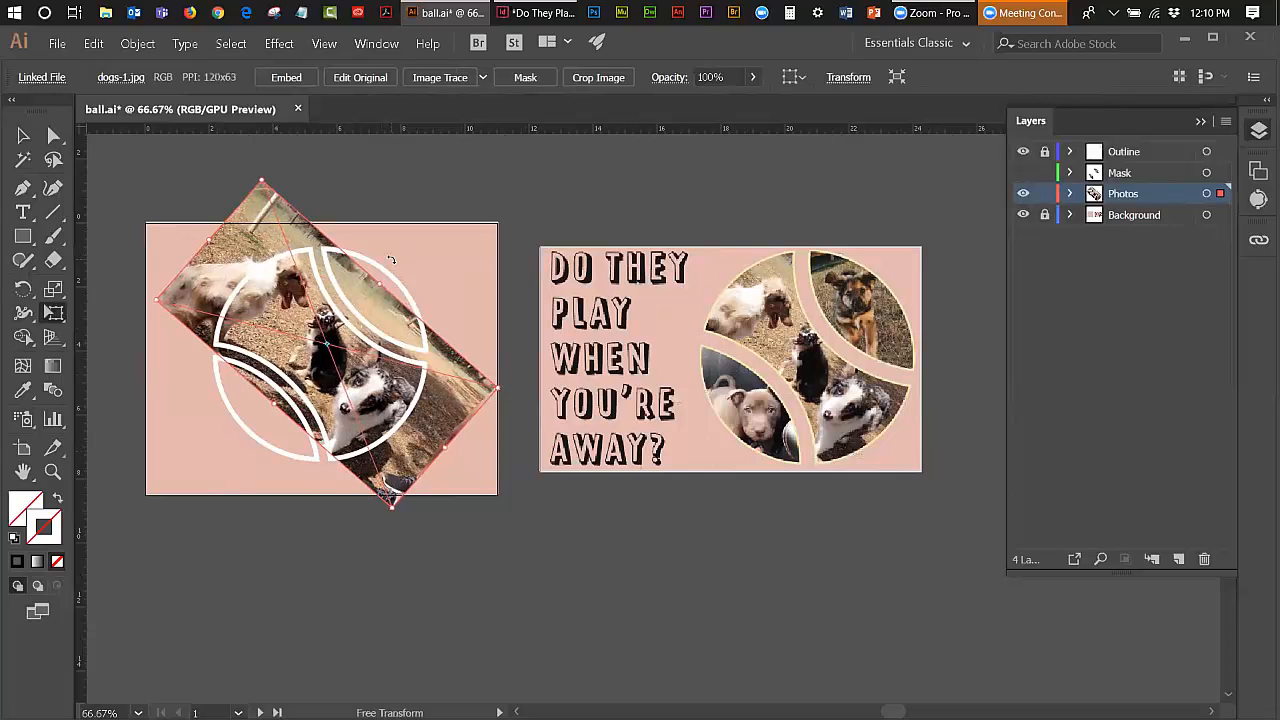
key(Left)
key(Left)
key(Left)
key(Left)
key(Left)
key(Left)
key(Left)
key(Left)
key(Left)
key(Left)
key(Left)
key(Left)
key(Left)
key(Left)
key(Left)
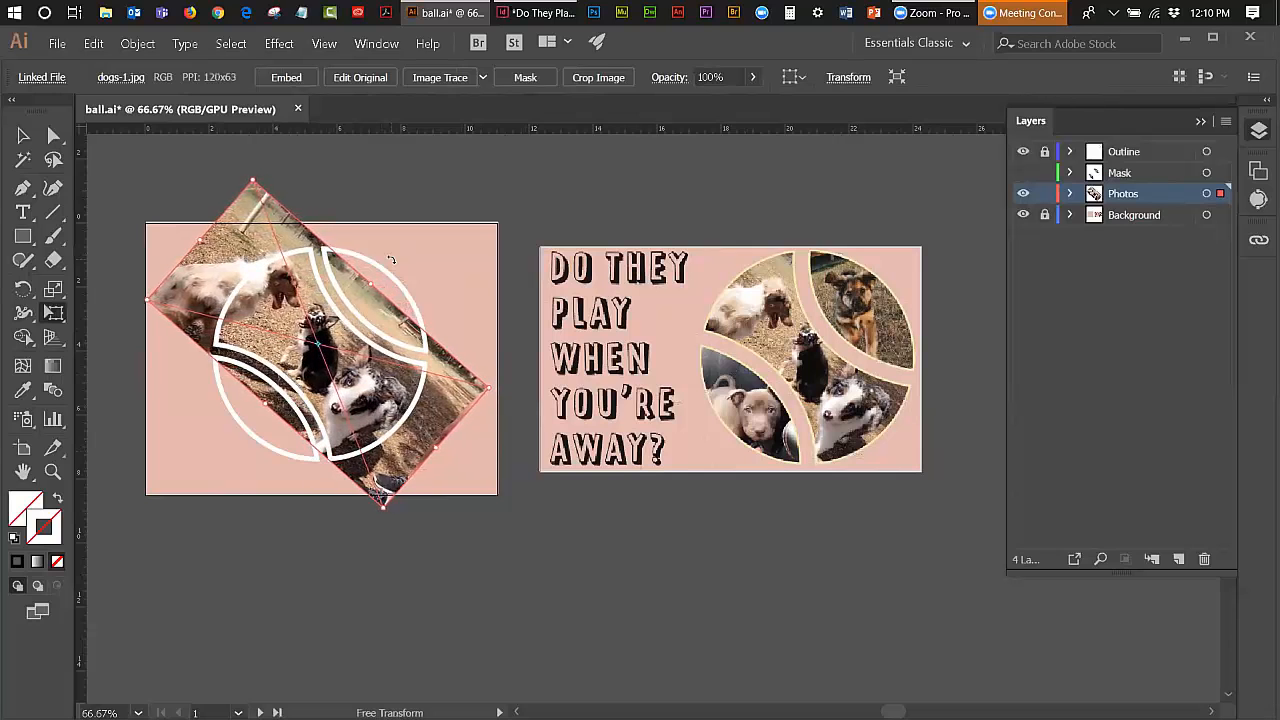
key(Left)
key(Left)
key(Left)
key(Left)
key(Left)
key(Left)
key(Left)
key(Left)
key(Left)
key(Left)
key(Left)
key(Left)
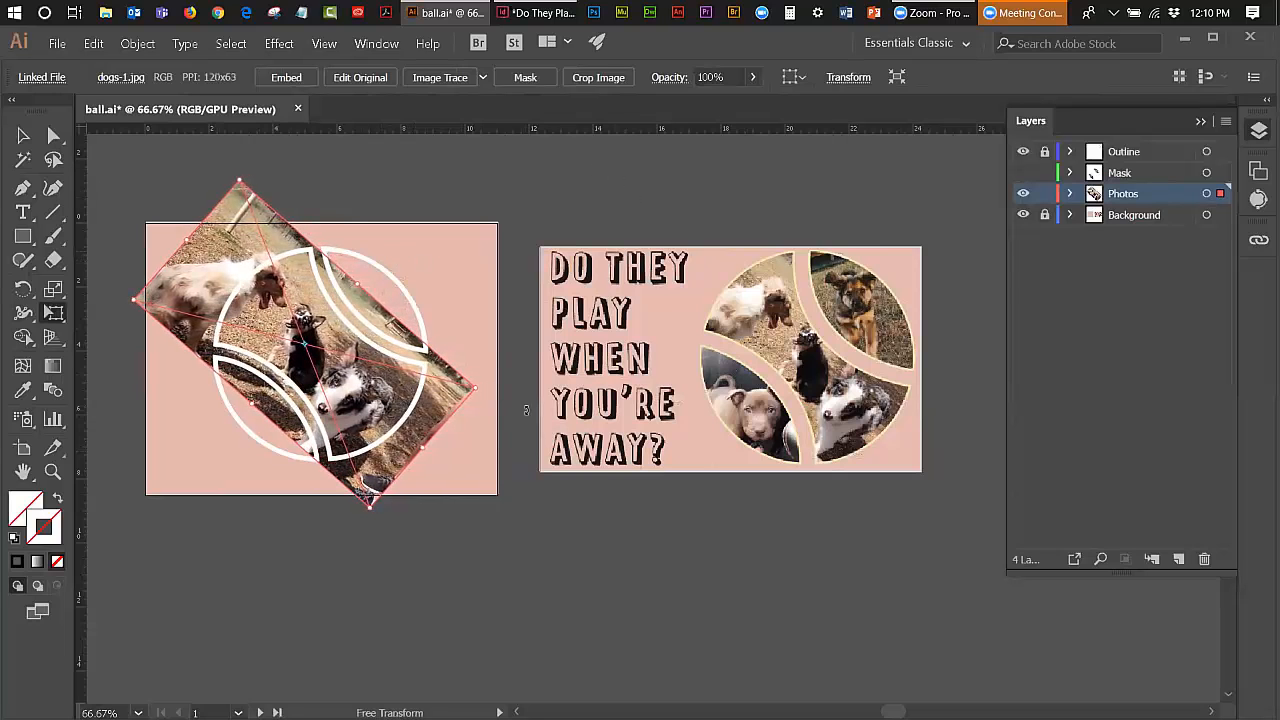
Step: Rotate the dogs-1 photo slightly counterclockwise, shrink it a little and reposition it so all three dogs fit the middle section
drag(496, 397, 499, 387)
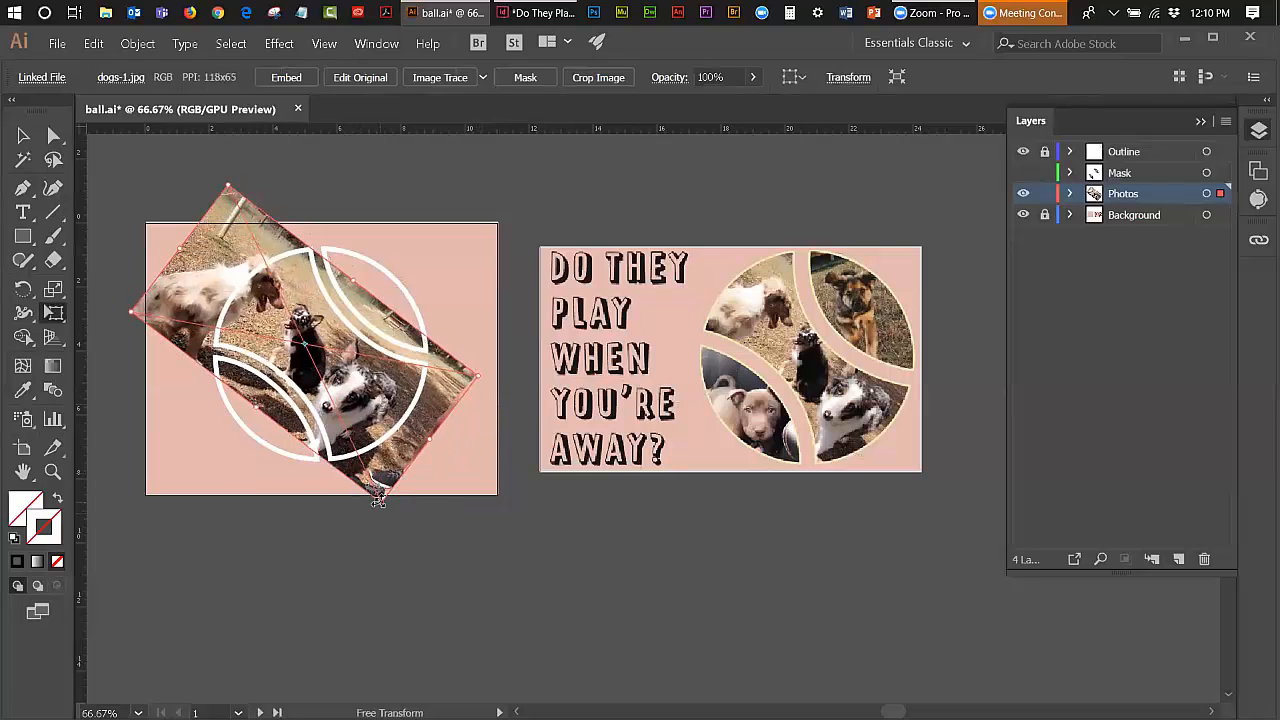
drag(378, 500, 381, 492)
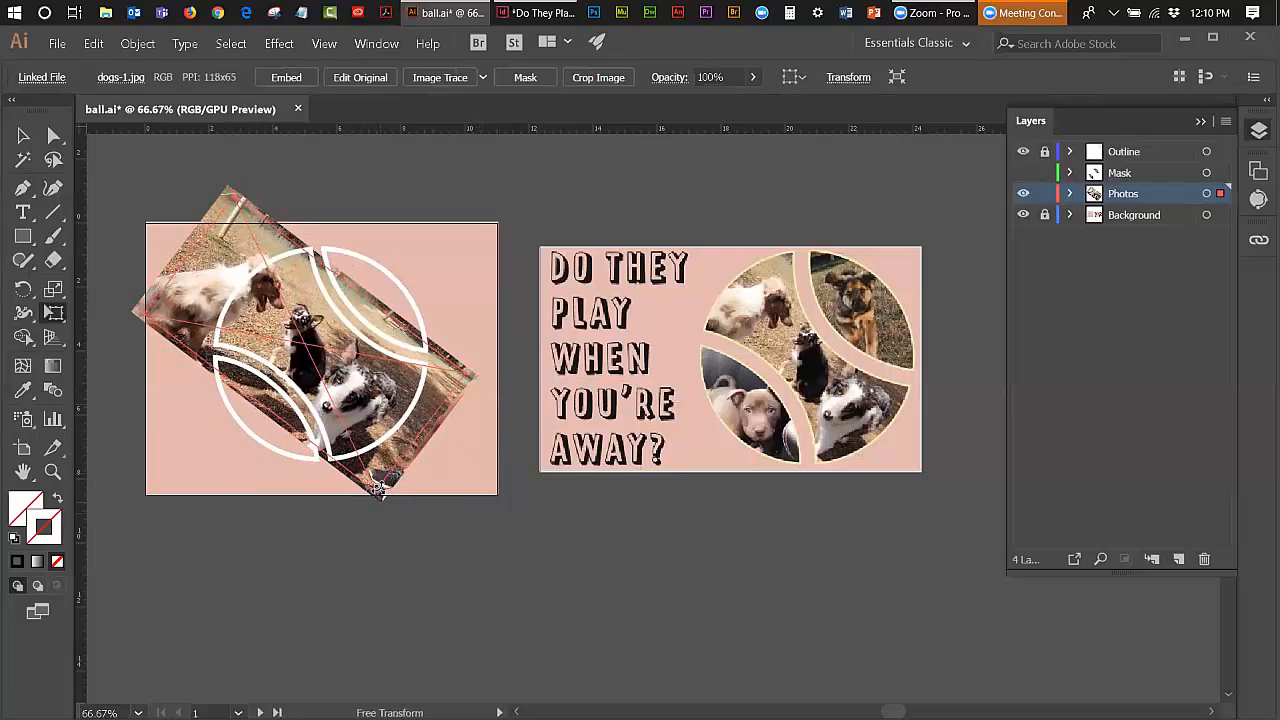
drag(403, 430, 412, 432)
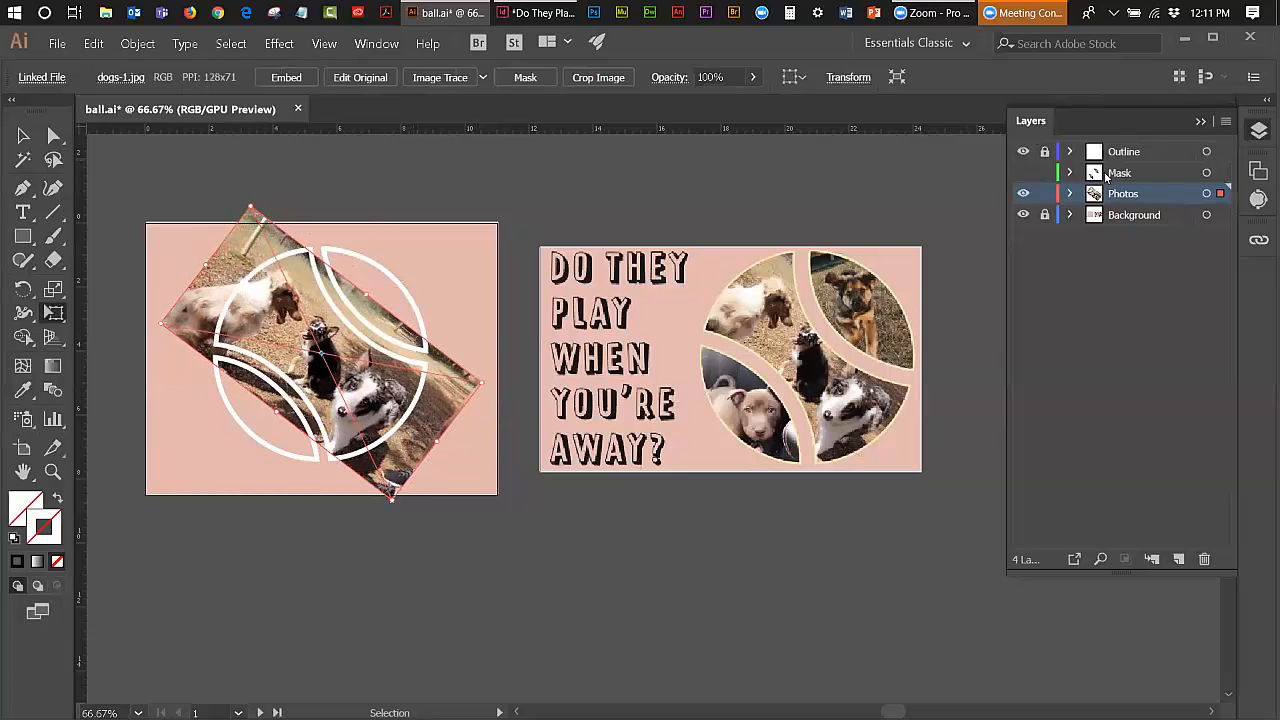
Step: Show the Mask layer and make a clipping mask from its middle ball shape and the dogs-1 photo
click(1023, 174)
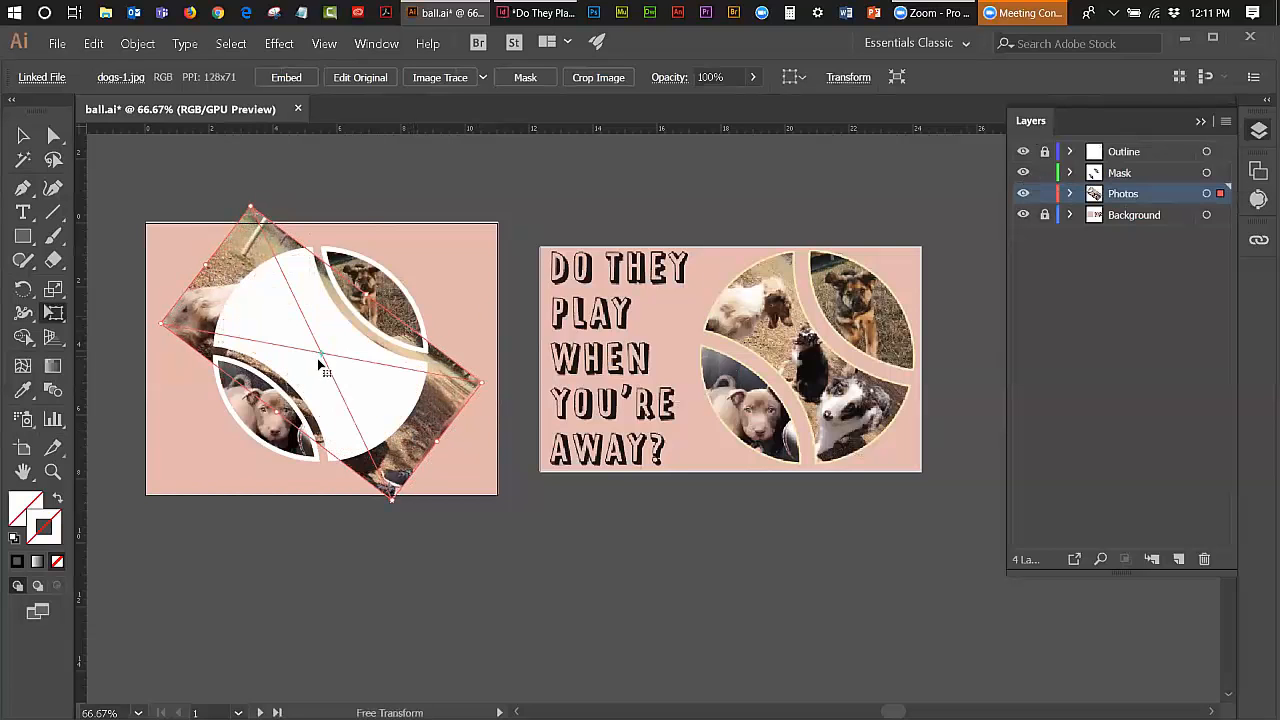
click(22, 136)
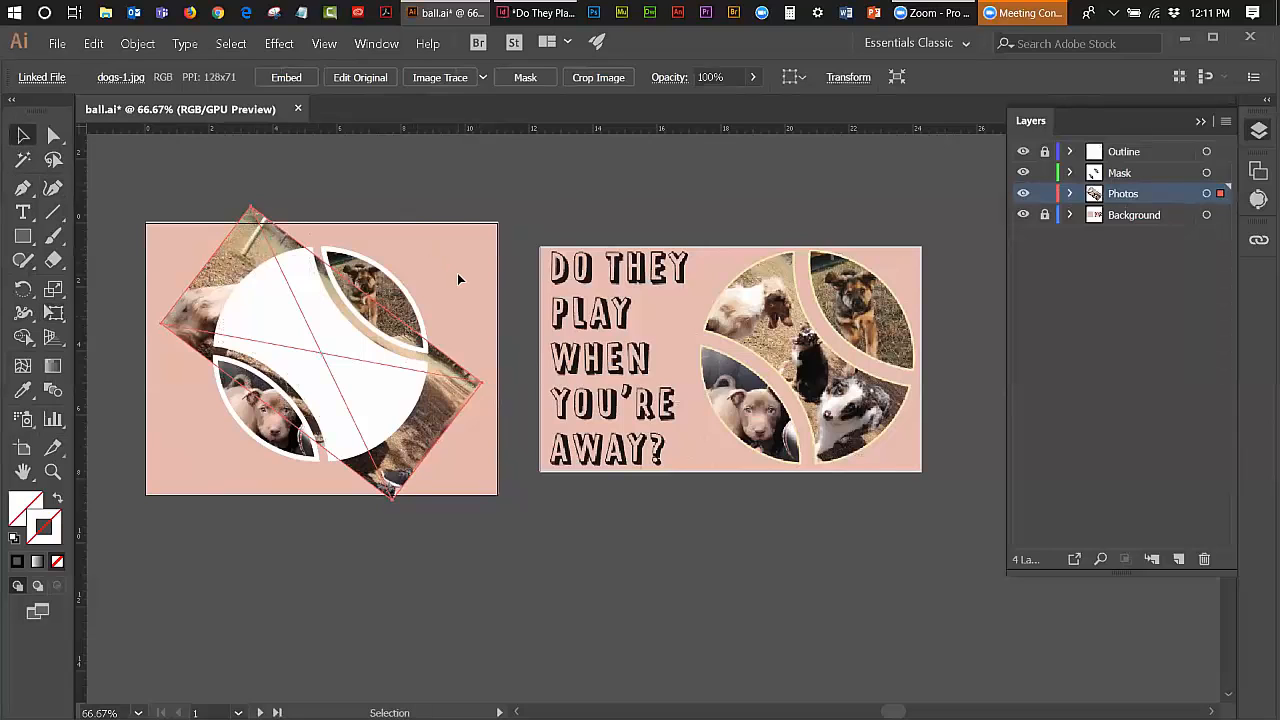
click(457, 273)
click(363, 362)
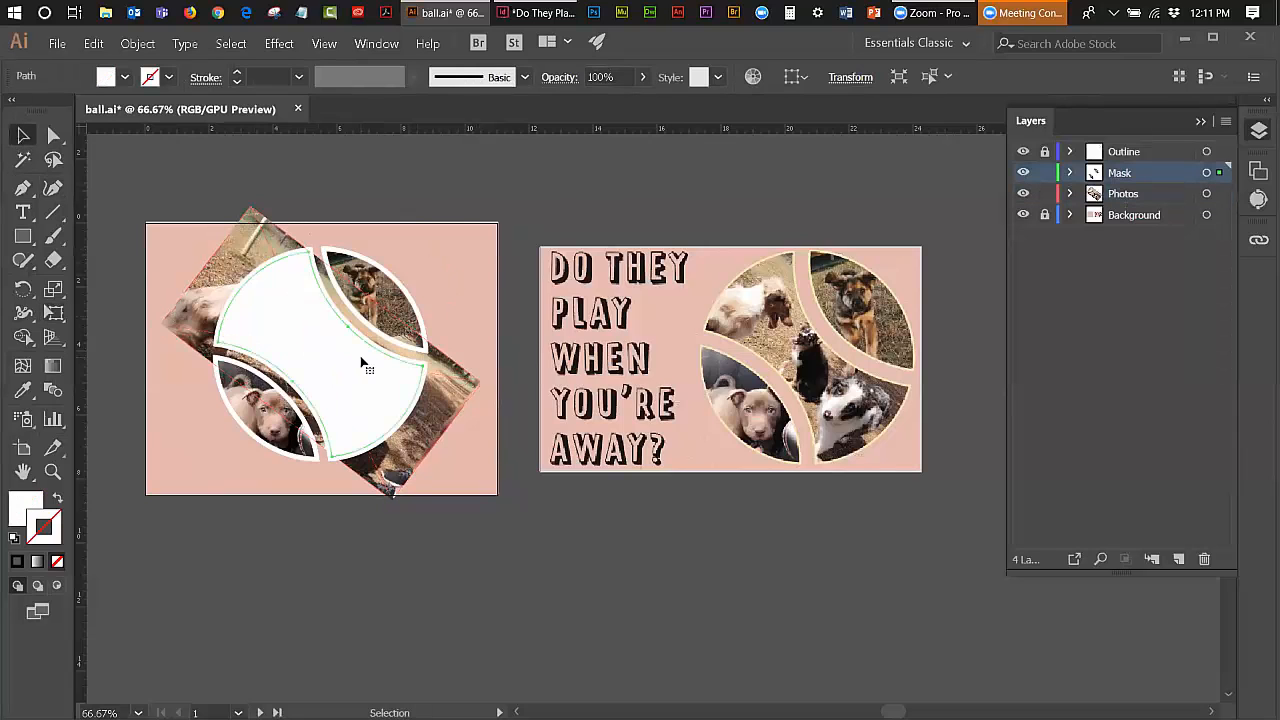
shift+click(455, 400)
click(138, 44)
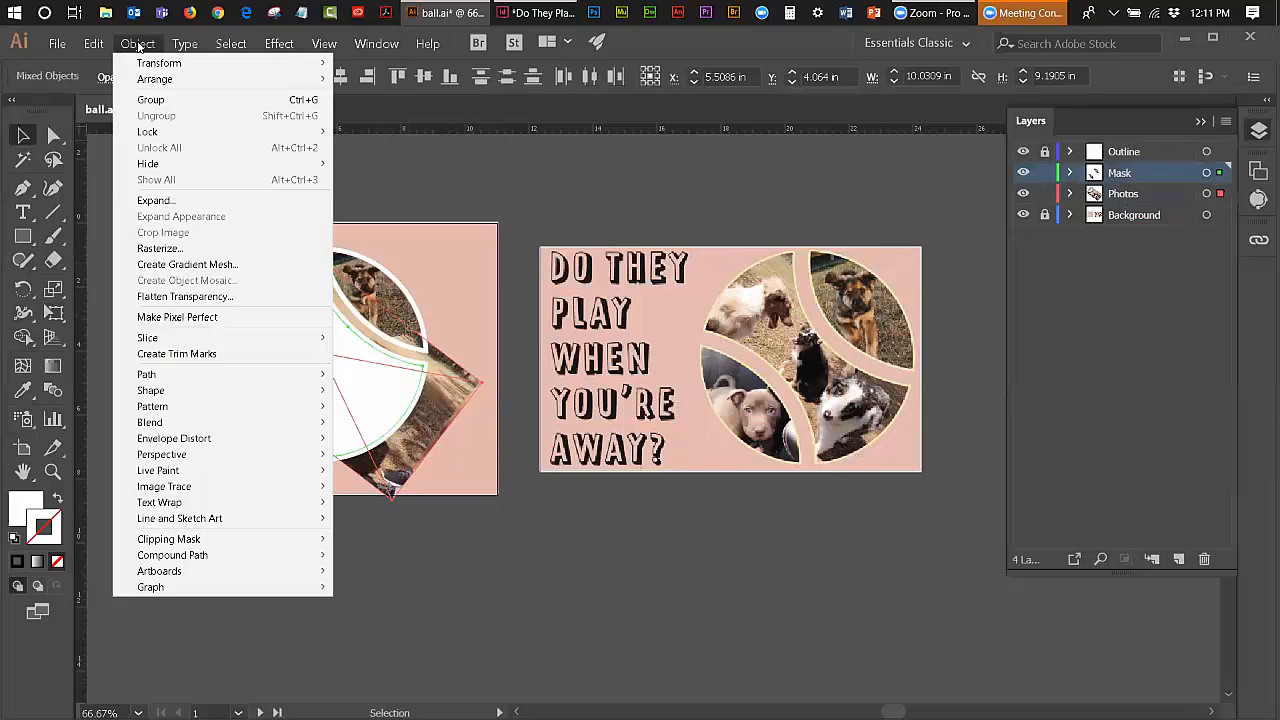
mouse_move(210, 539)
click(375, 537)
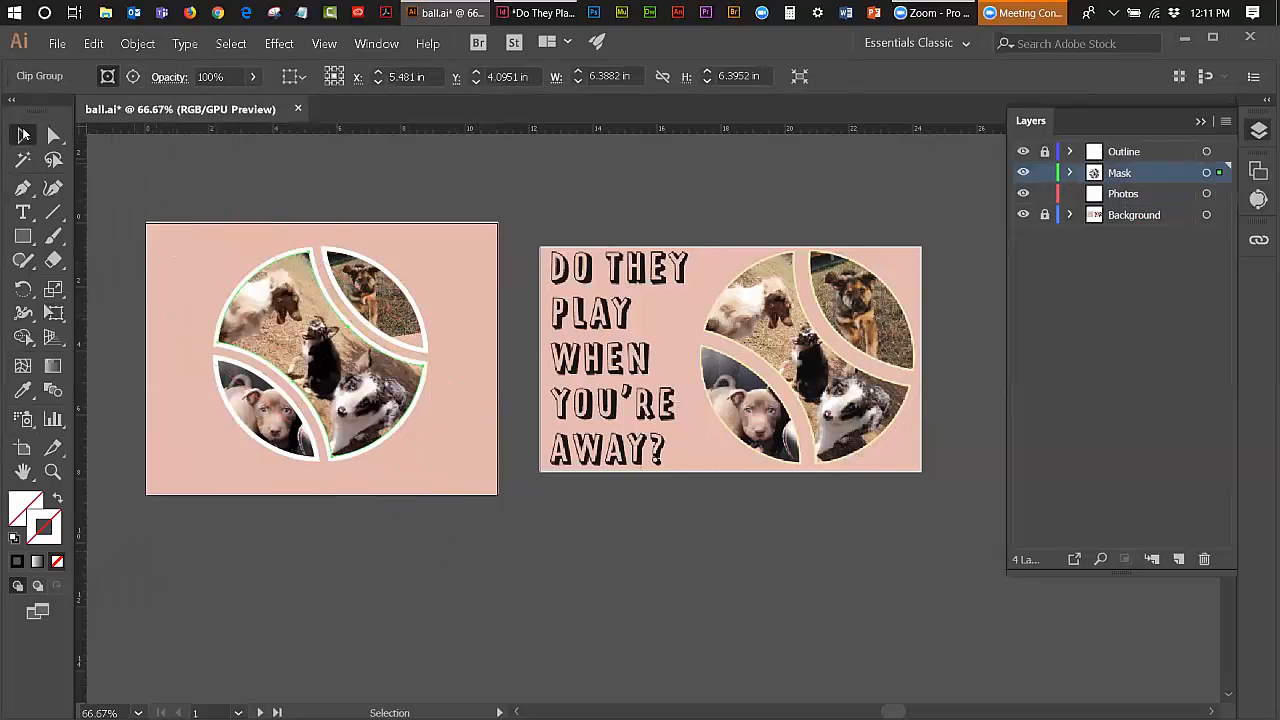
click(584, 192)
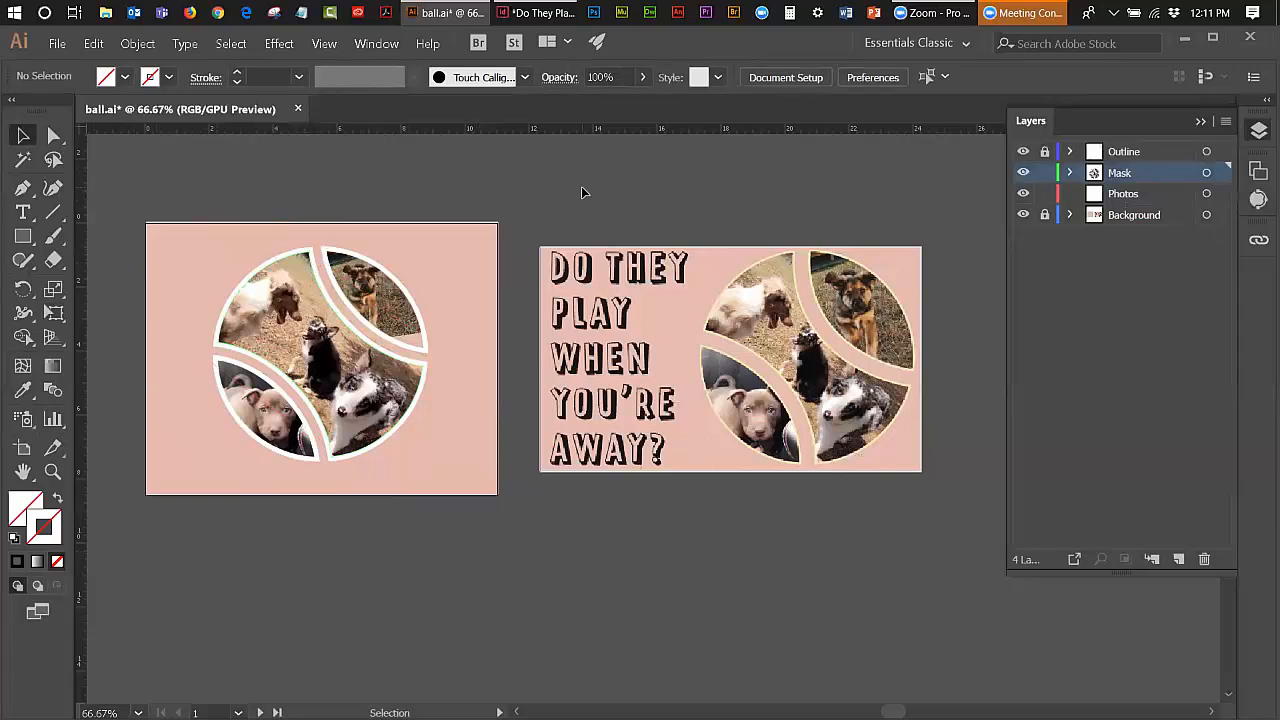
Step: Unlock the Background layer and delete the finished reference design from the second artboard
click(1023, 214)
click(1023, 214)
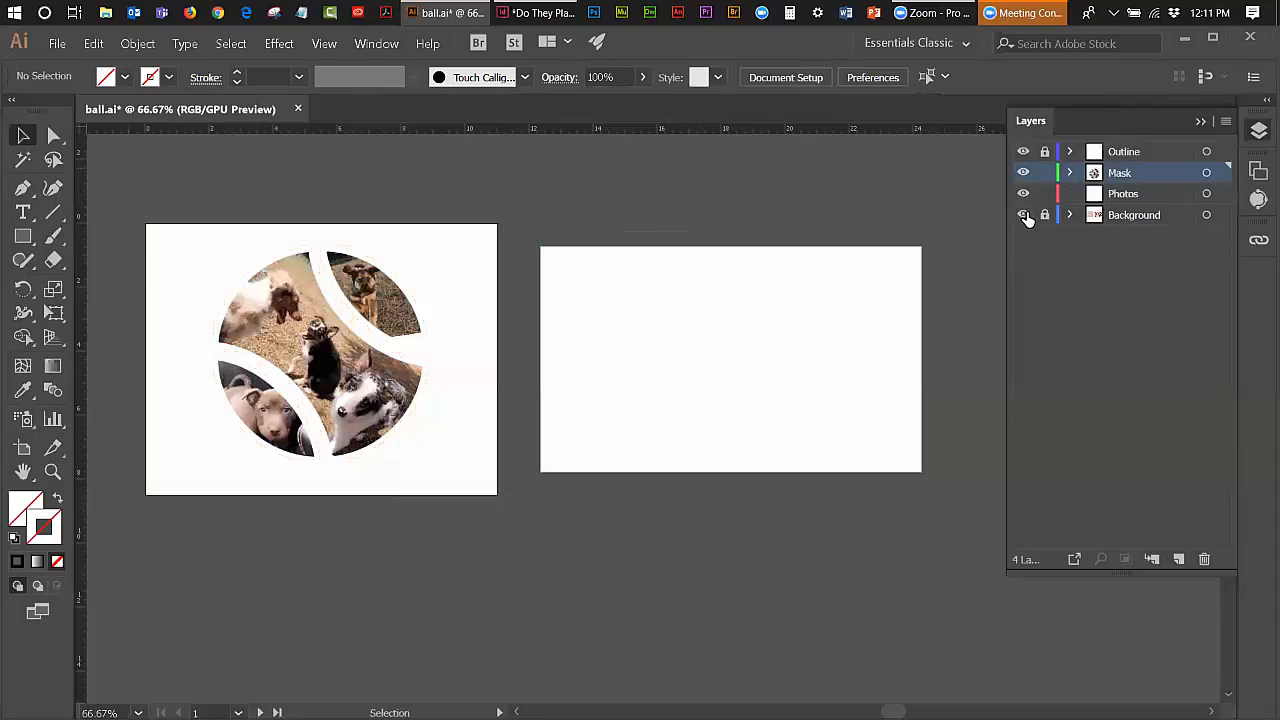
click(1045, 214)
click(708, 320)
click(737, 318)
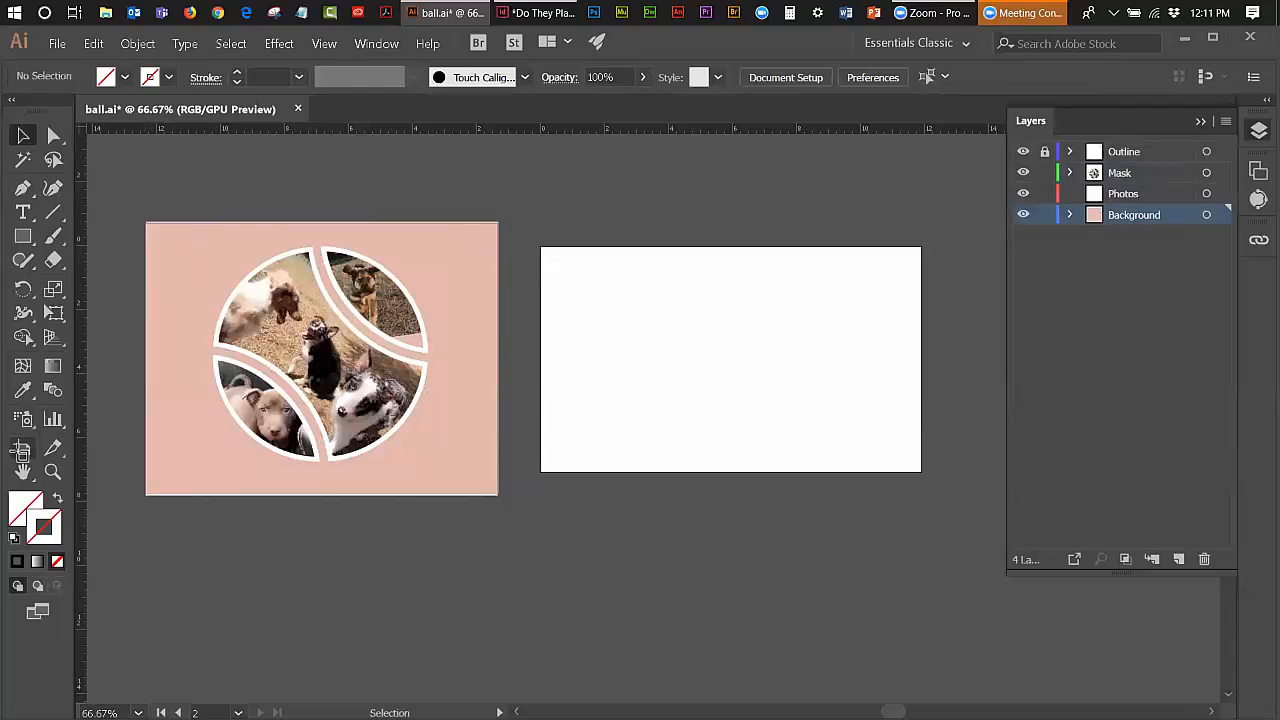
Step: Delete the empty second artboard
click(23, 448)
key(Delete)
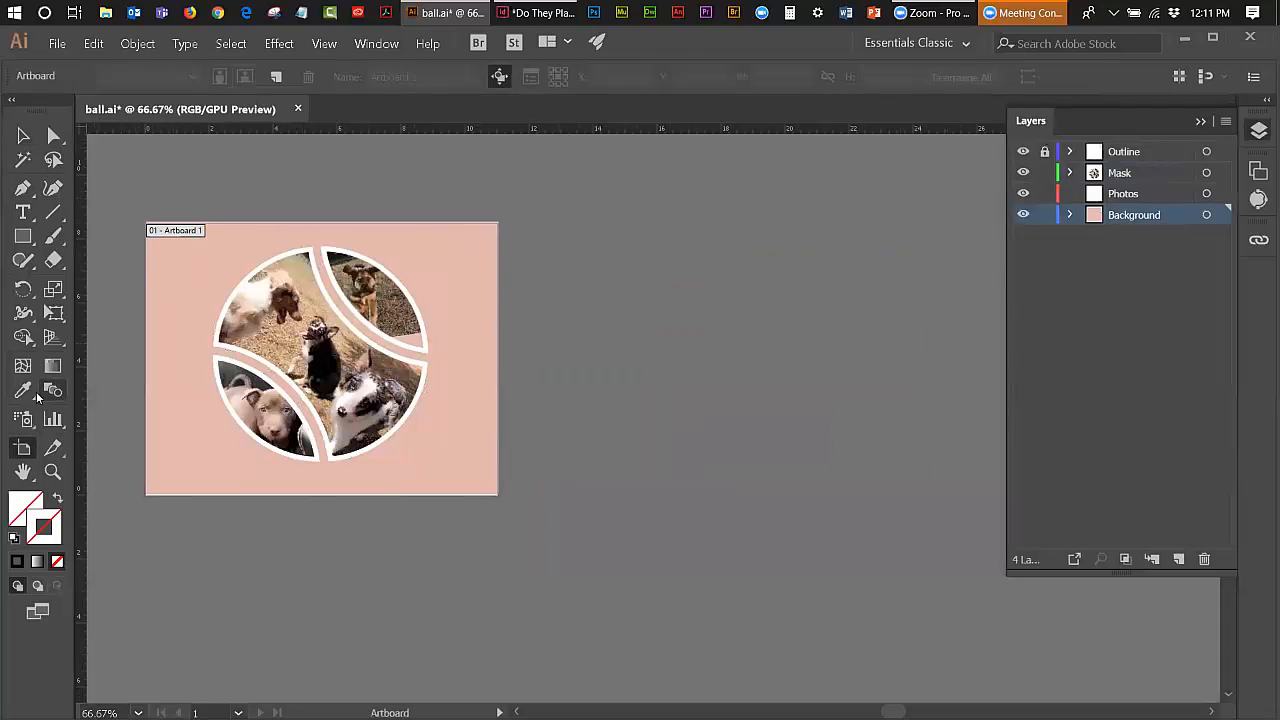
click(23, 135)
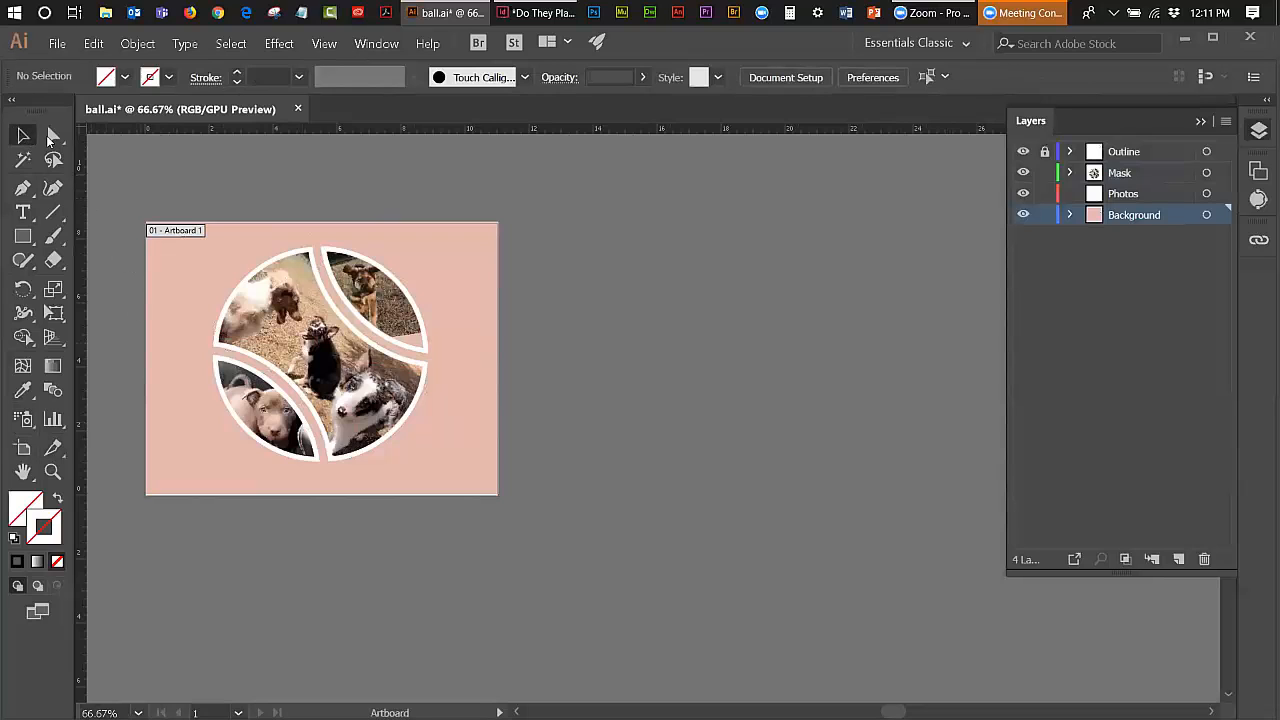
Step: Shrink Artboard 1 closely around the ball, to about 6.88 in wide and 6.96 in high
key(shift+o)
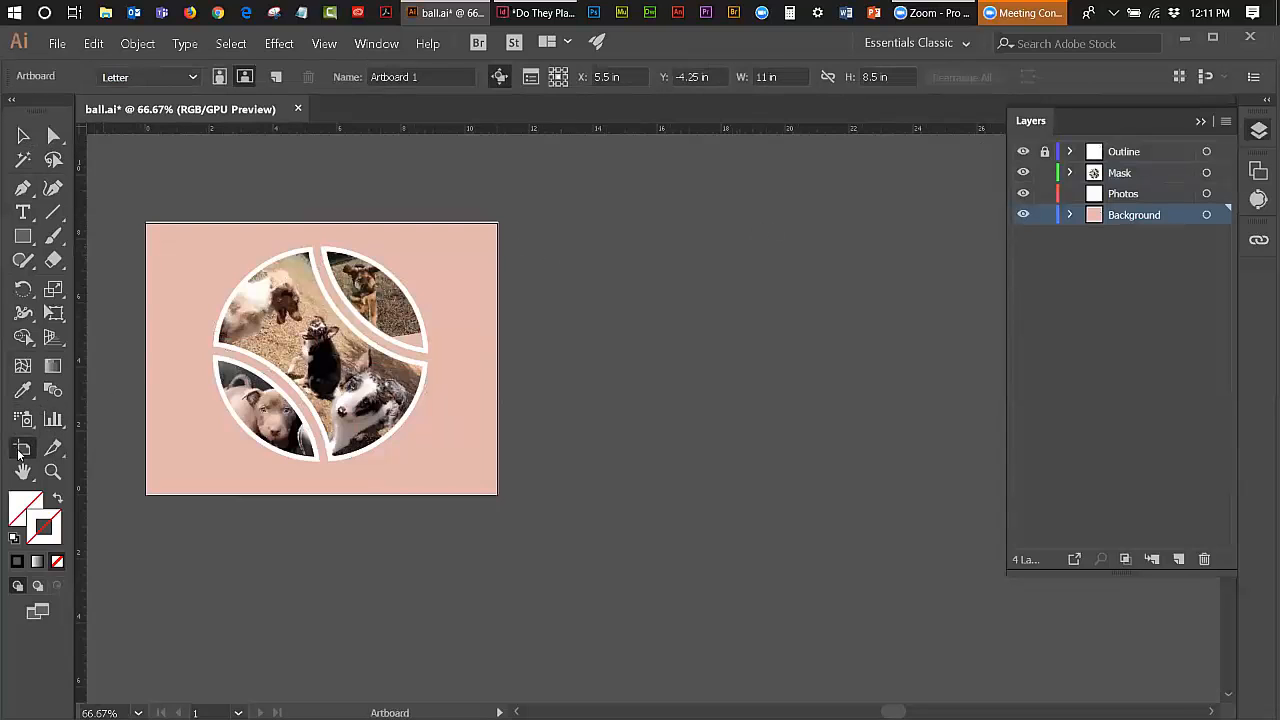
drag(322, 223, 321, 242)
drag(322, 496, 323, 466)
drag(498, 353, 432, 354)
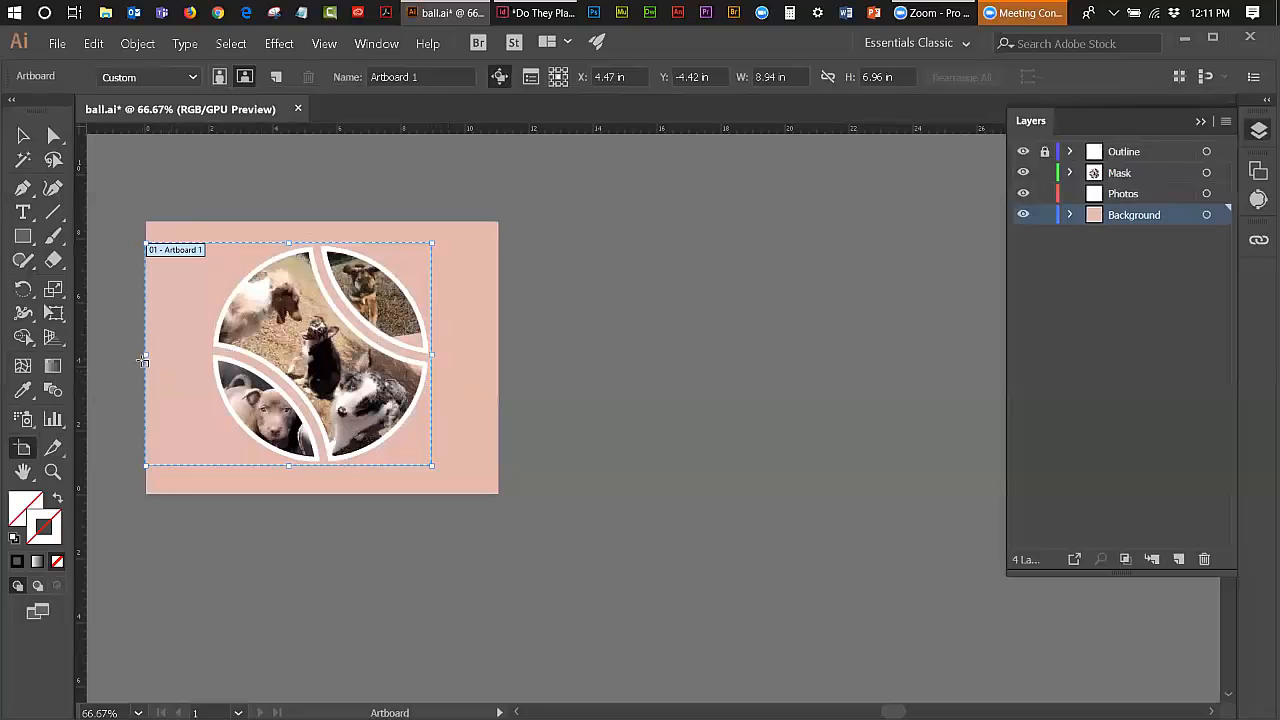
drag(147, 354, 212, 356)
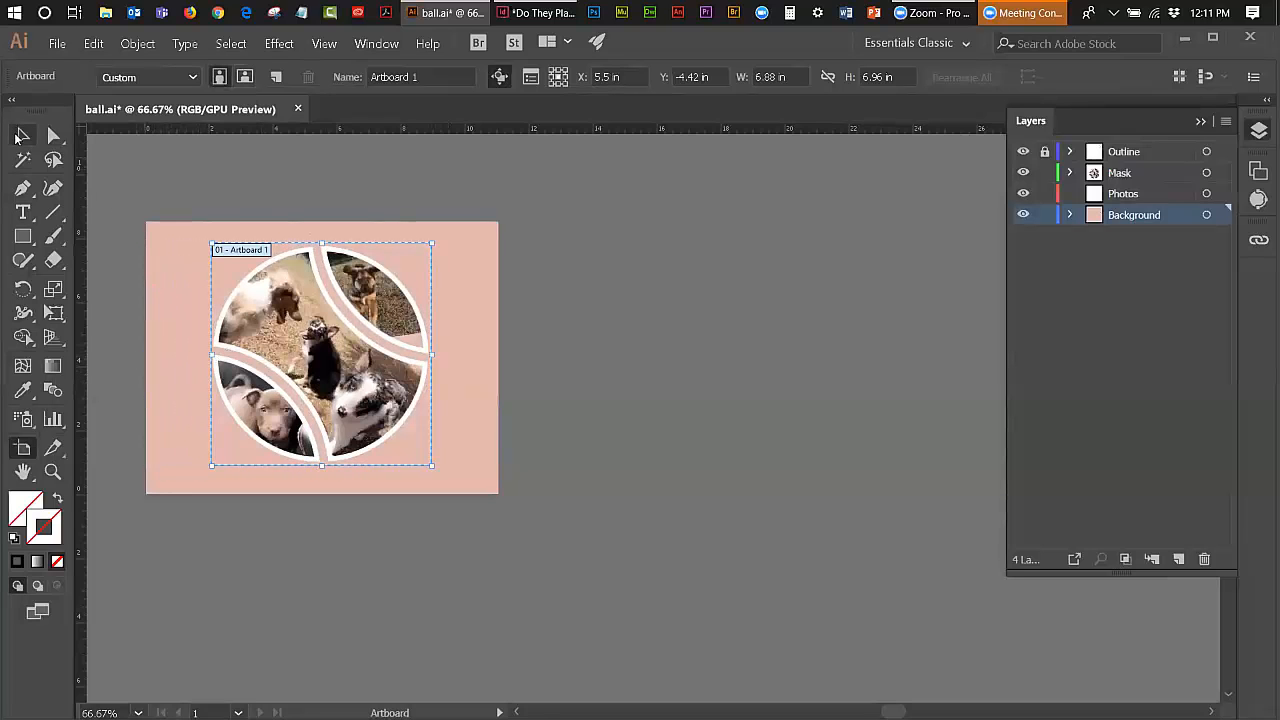
key(Escape)
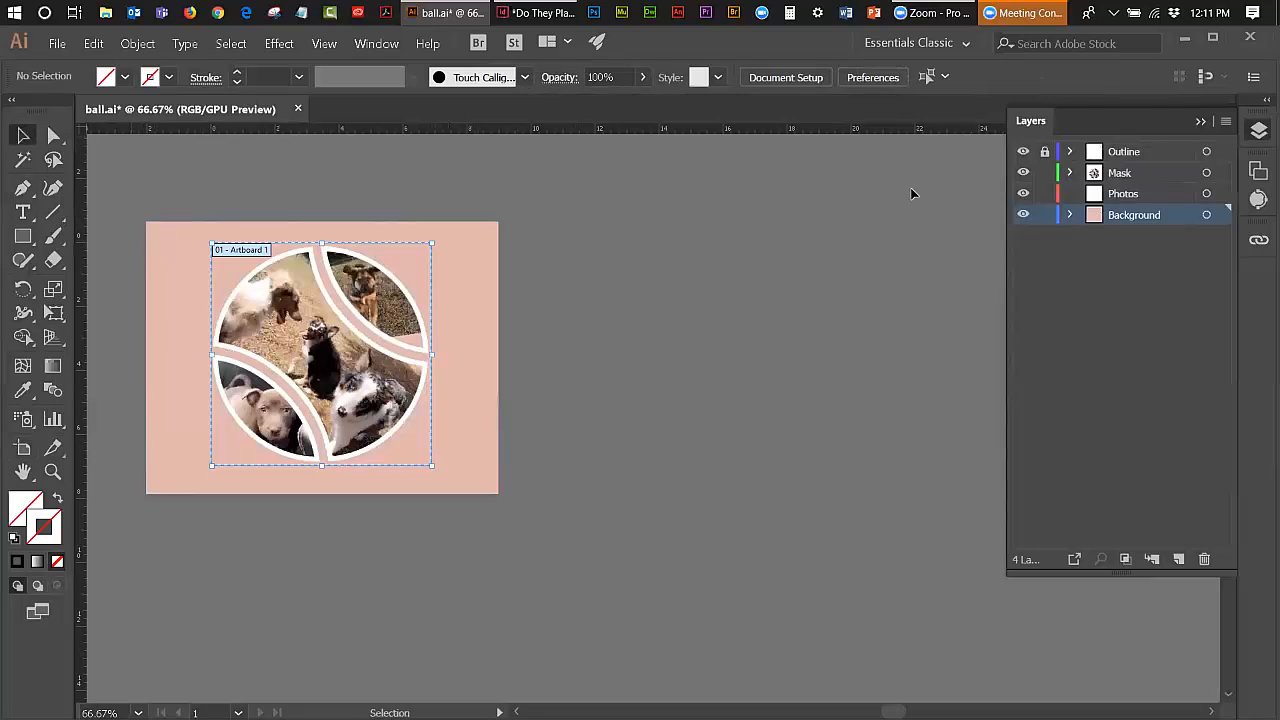
Step: Delete the pink background rectangle from the Background layer
click(482, 278)
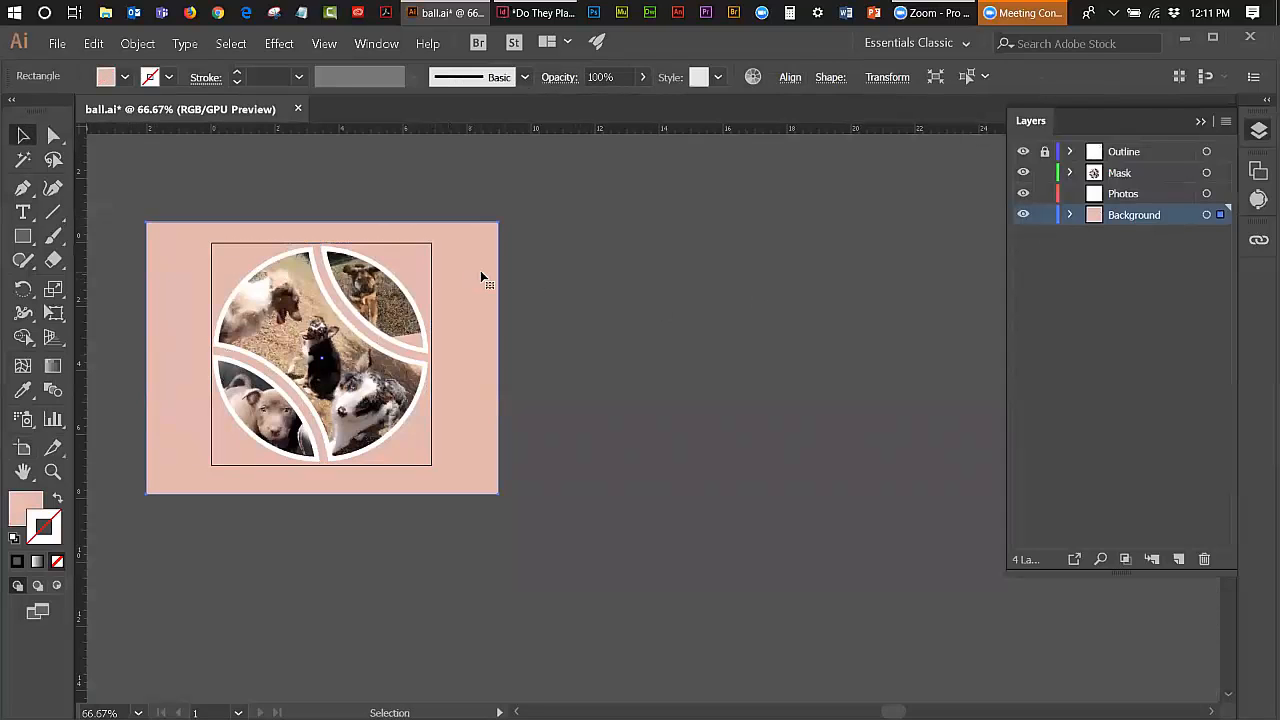
key(Delete)
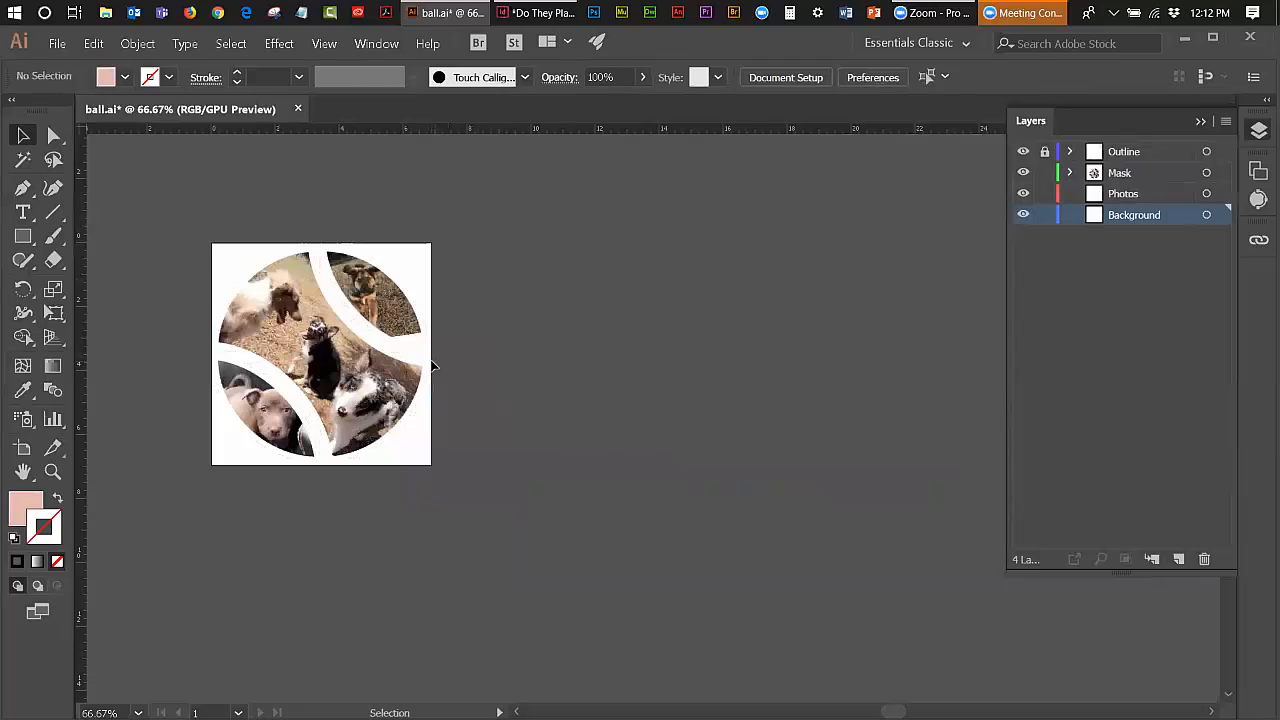
Step: Select the dog 3.jpg photo inside the ball's upper-right clip group with Group Selection and nudge it down within its mask
click(403, 343)
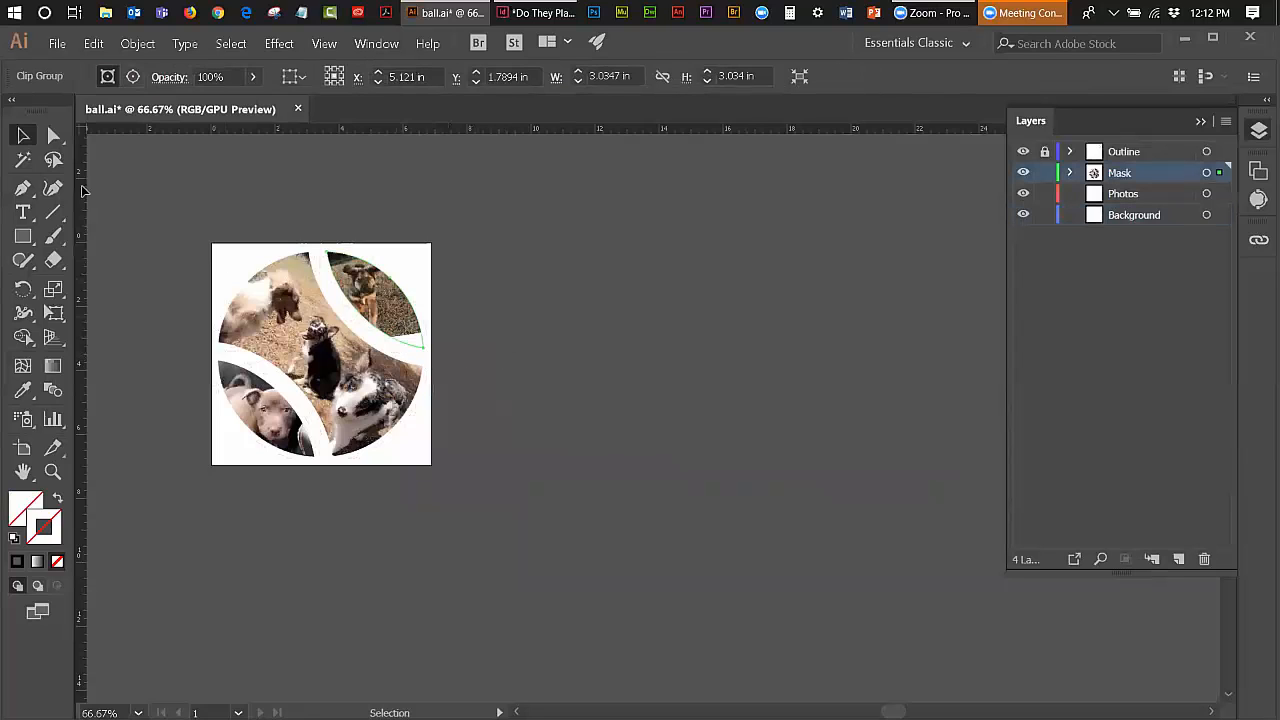
click(54, 135)
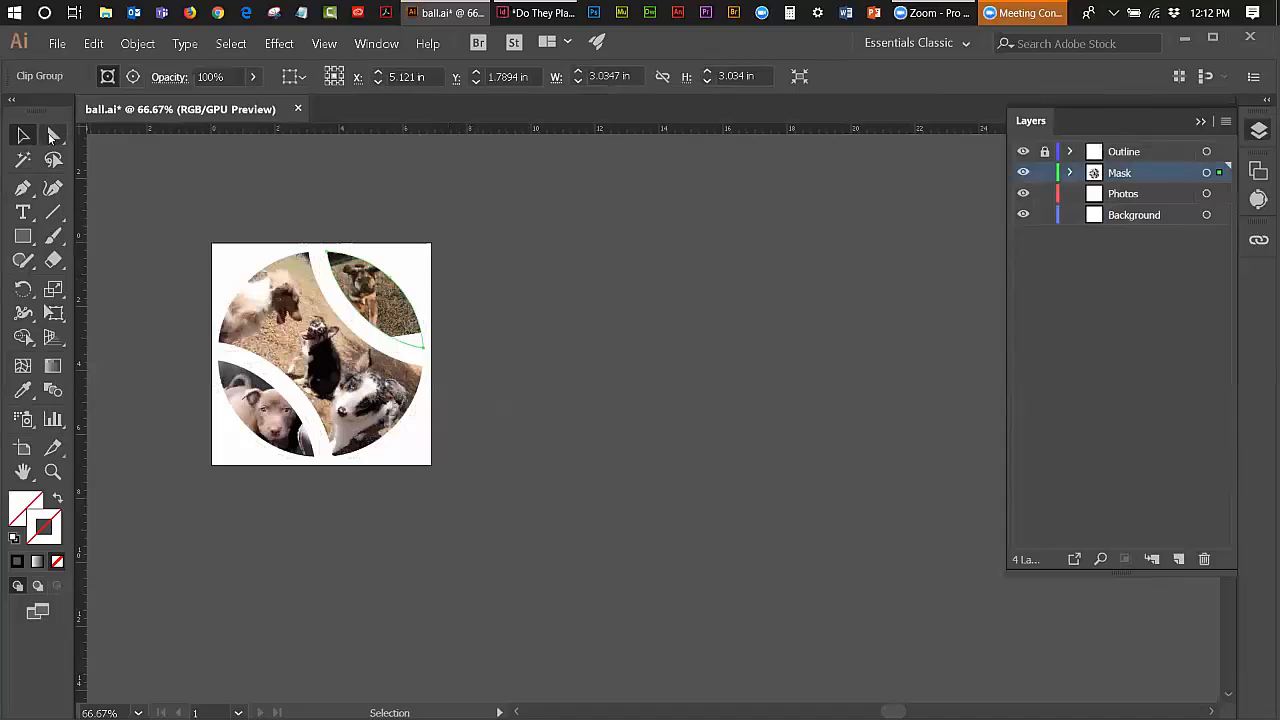
click(360, 234)
drag(53, 135, 155, 158)
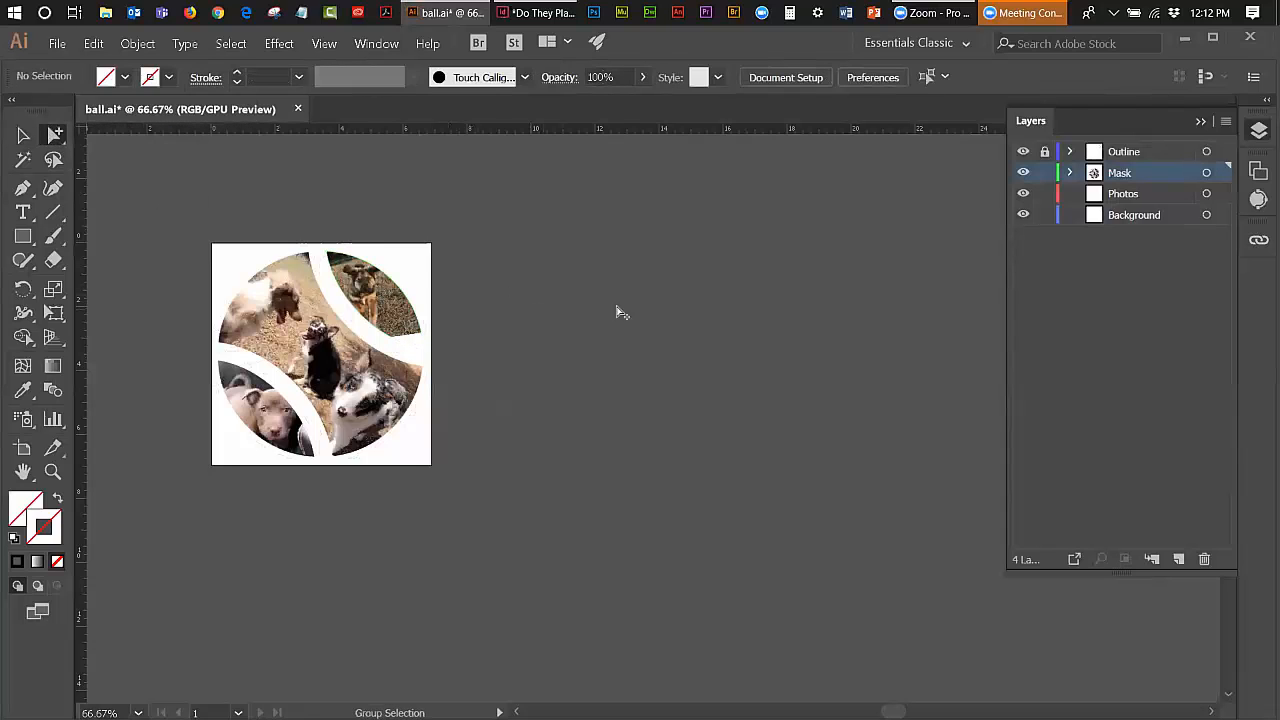
click(392, 325)
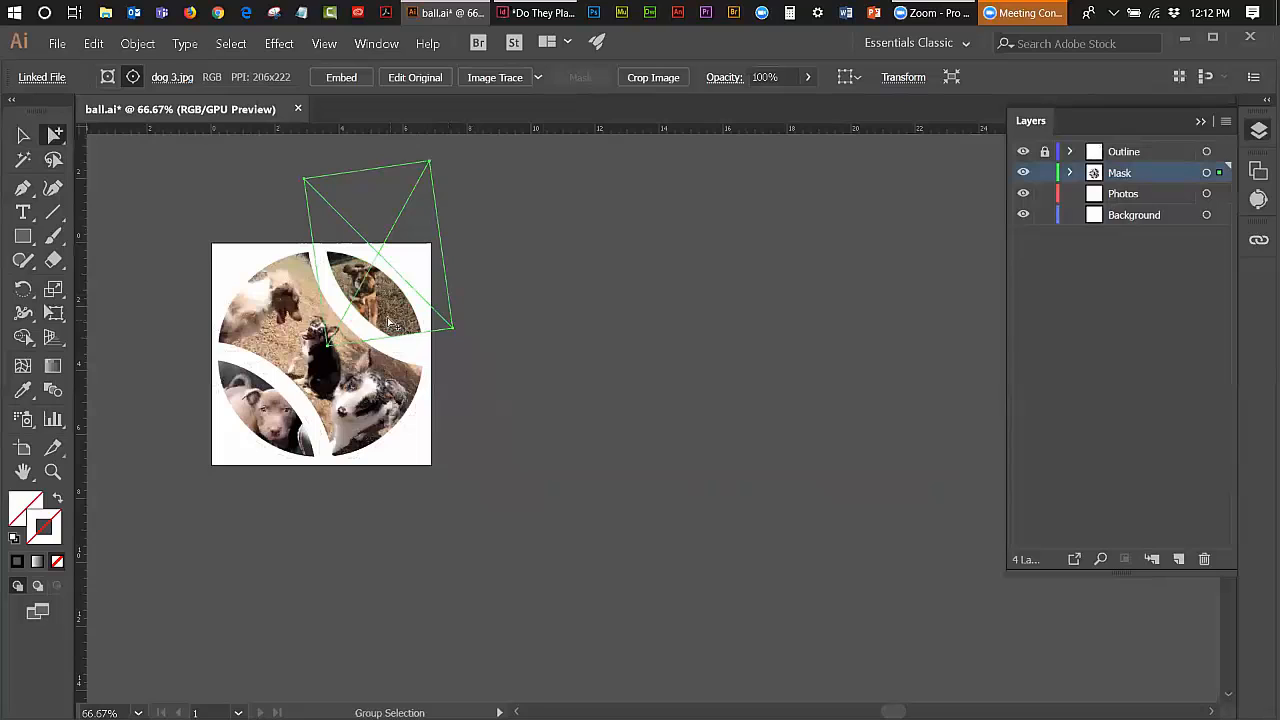
key(Down)
key(Down)
key(Down)
key(Down)
key(Down)
key(Down)
key(Down)
key(Down)
key(Down)
key(Down)
key(Down)
key(Down)
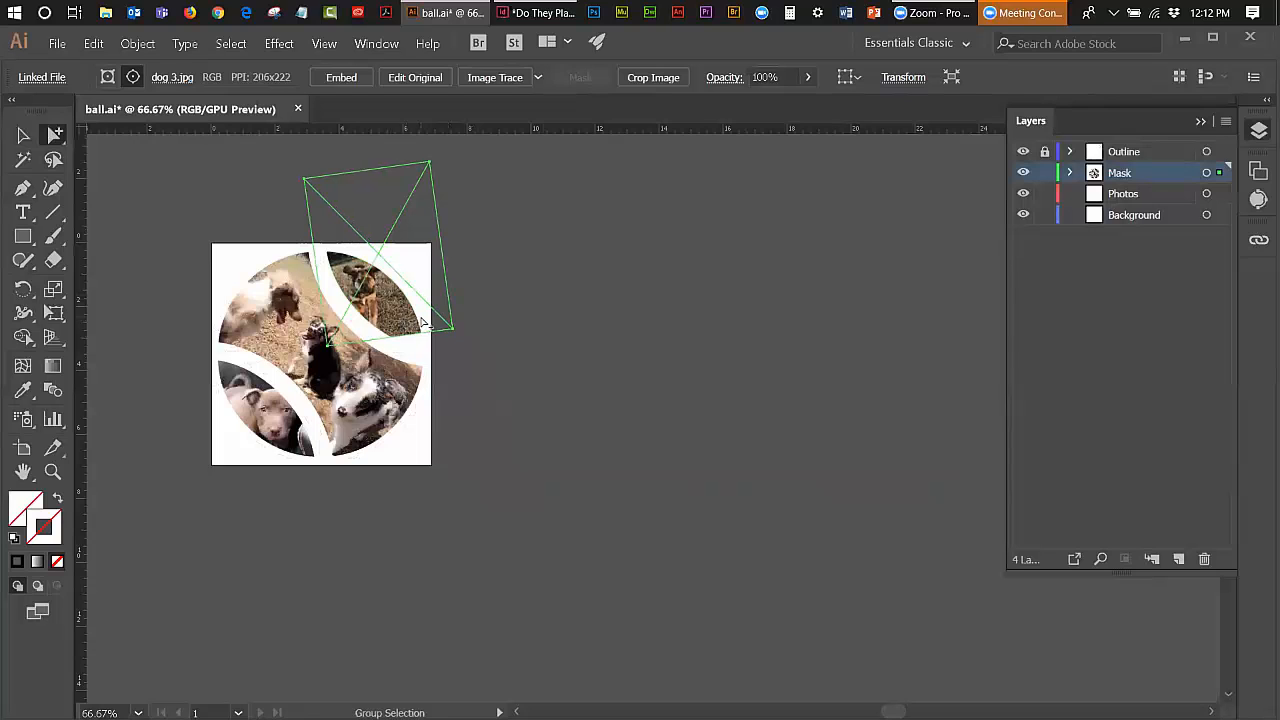
key(Down)
key(Down)
key(Down)
key(Down)
key(Down)
key(Down)
key(Down)
key(Down)
key(Down)
key(Down)
key(Down)
key(Down)
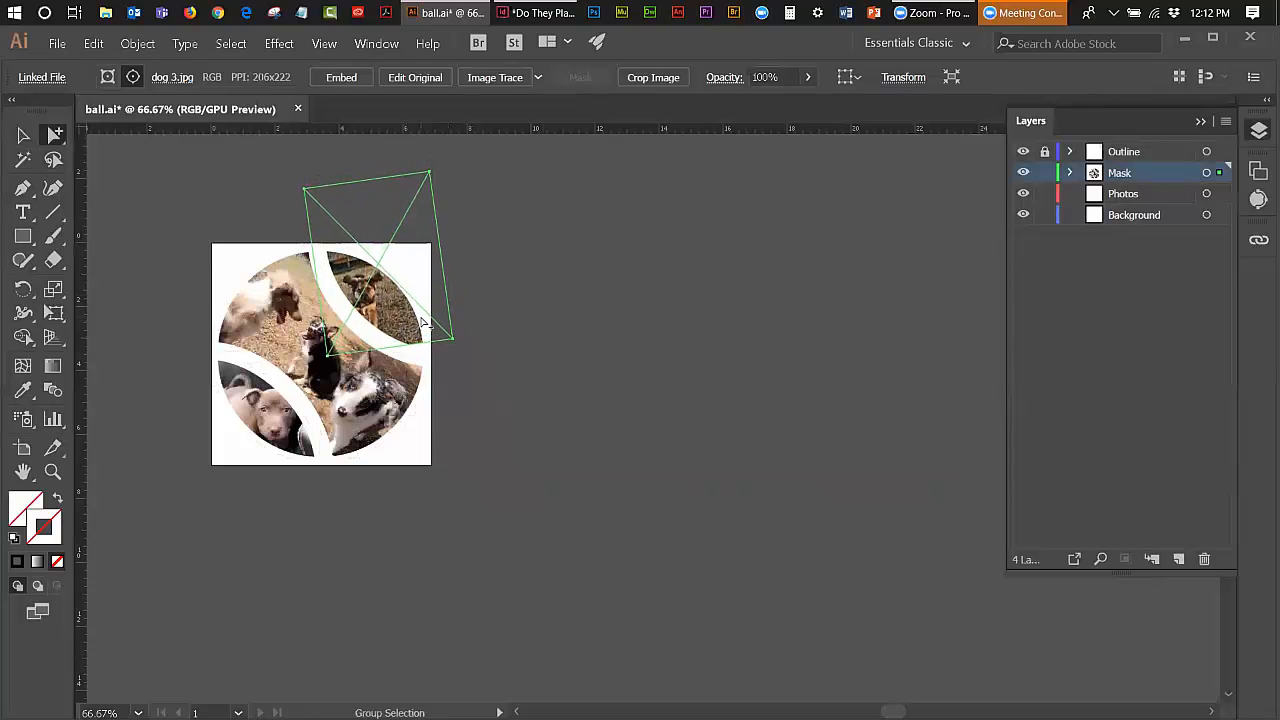
Step: Nudge the upper-right dog photo right within its mask, fine-tune it slightly back left, and deselect it
key(Right)
key(Right)
key(Right)
key(Right)
key(Right)
key(Right)
key(Right)
key(Right)
key(Right)
key(Right)
key(Right)
key(Right)
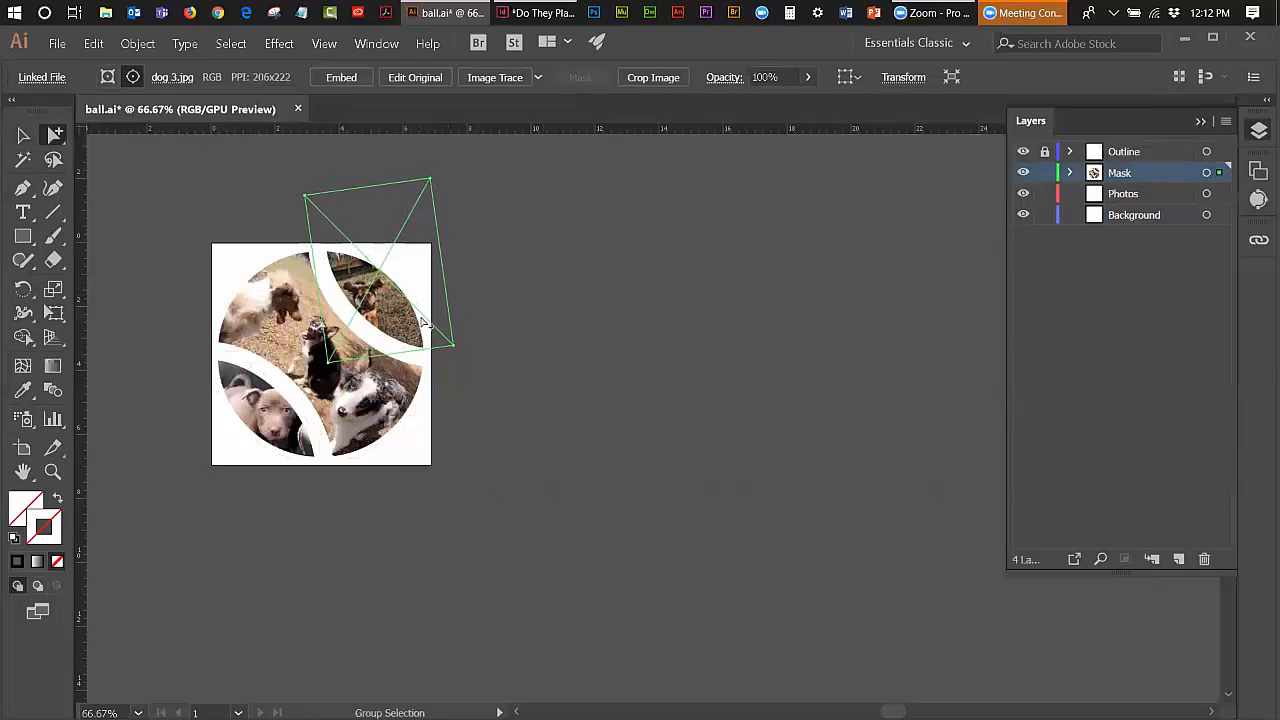
key(Right)
key(Right)
key(Right)
key(Right)
key(Right)
key(Right)
key(Right)
key(Right)
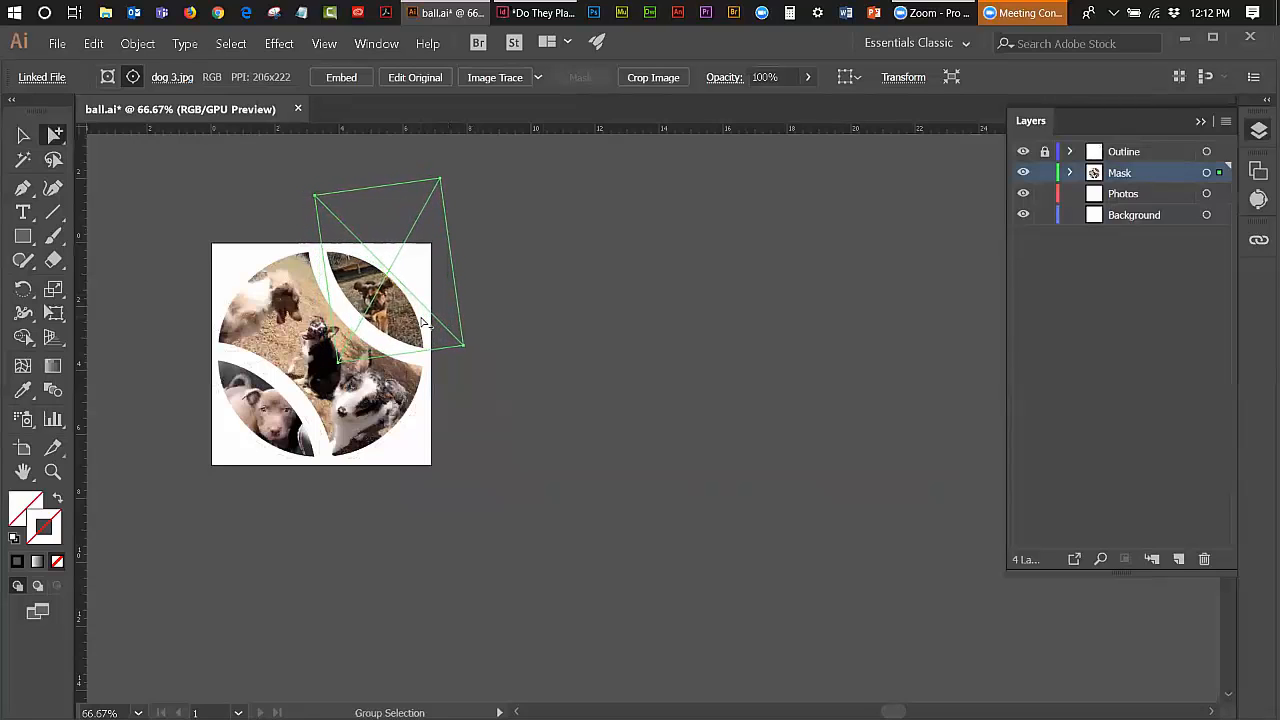
key(Right)
key(Right)
key(Right)
key(Right)
key(Right)
key(Right)
key(Right)
key(Right)
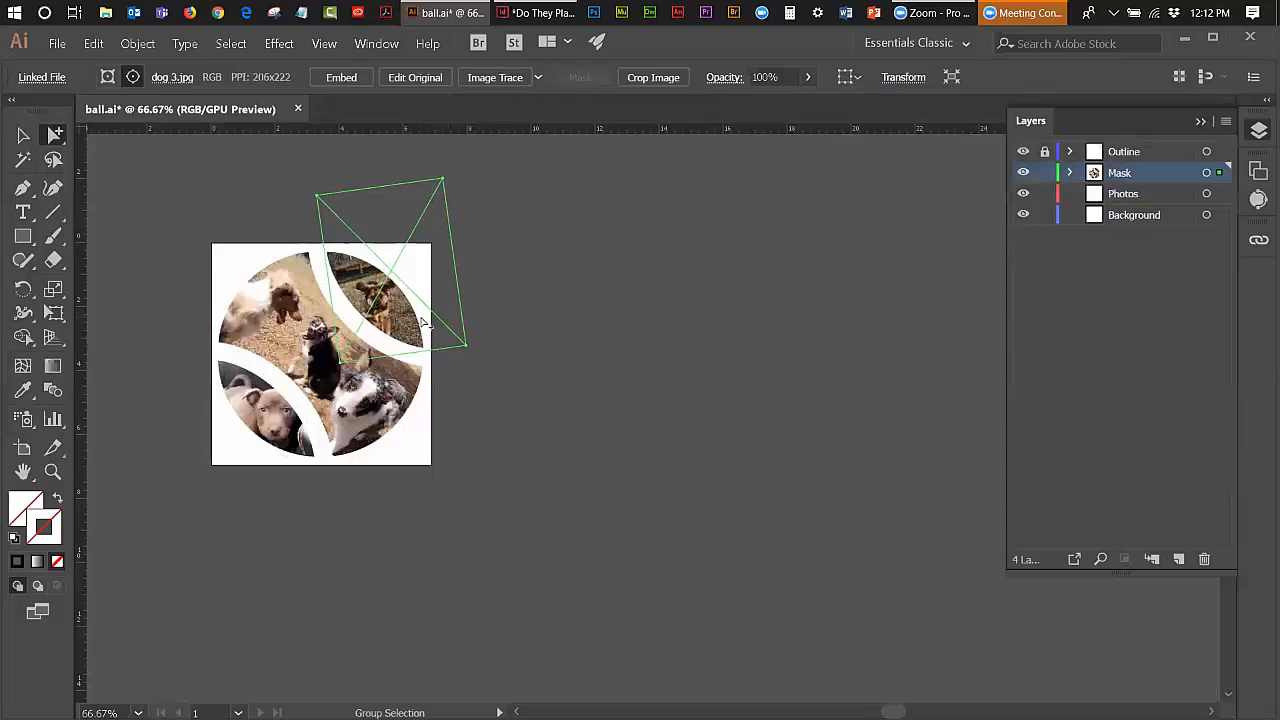
key(Right)
key(Right)
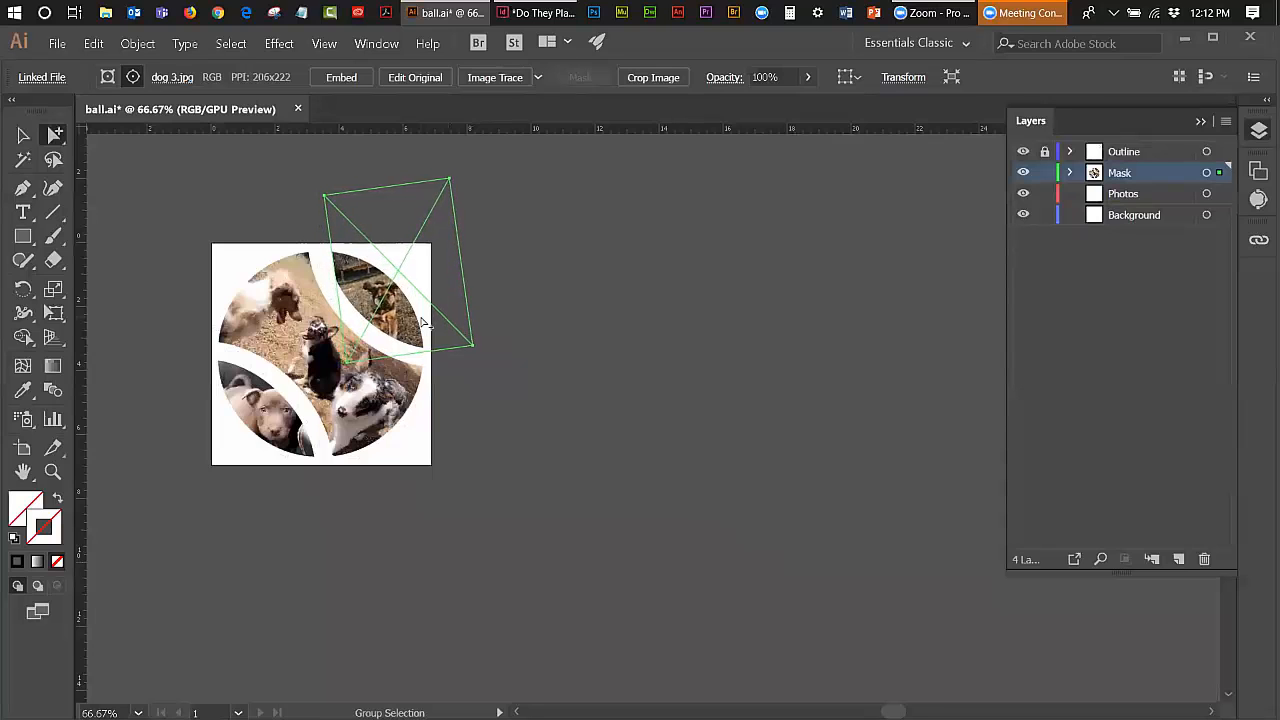
key(Left)
key(Left)
key(Left)
key(Left)
key(Left)
key(Left)
key(Left)
key(Left)
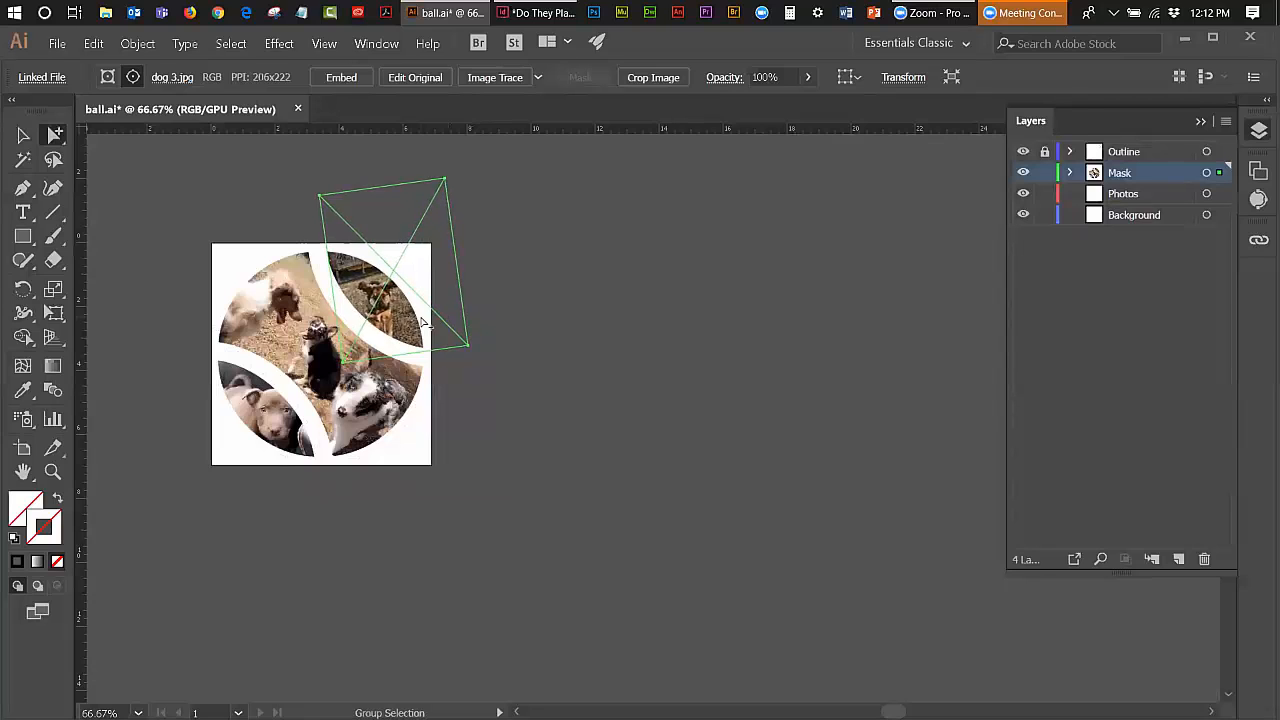
click(24, 135)
click(750, 332)
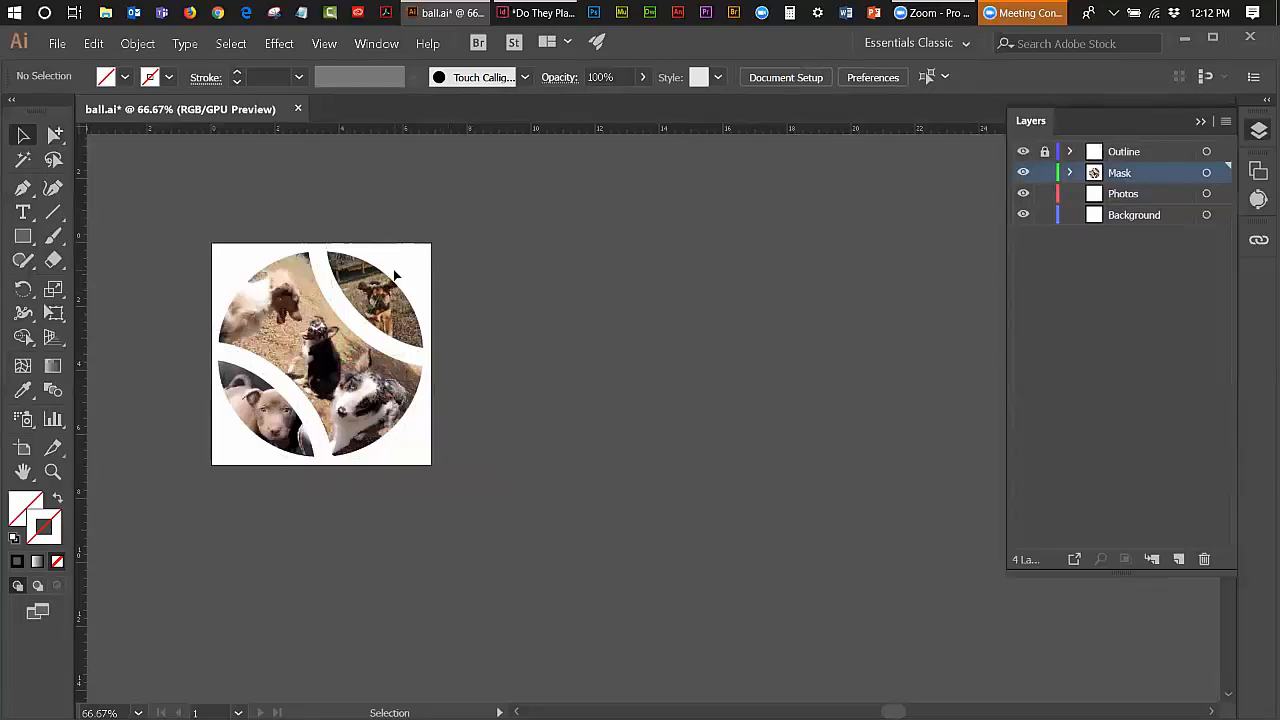
Step: Save the ball artwork as an Adobe PDF named ball in the Clipping-mask folder, using the Illustrator Default preset
click(57, 46)
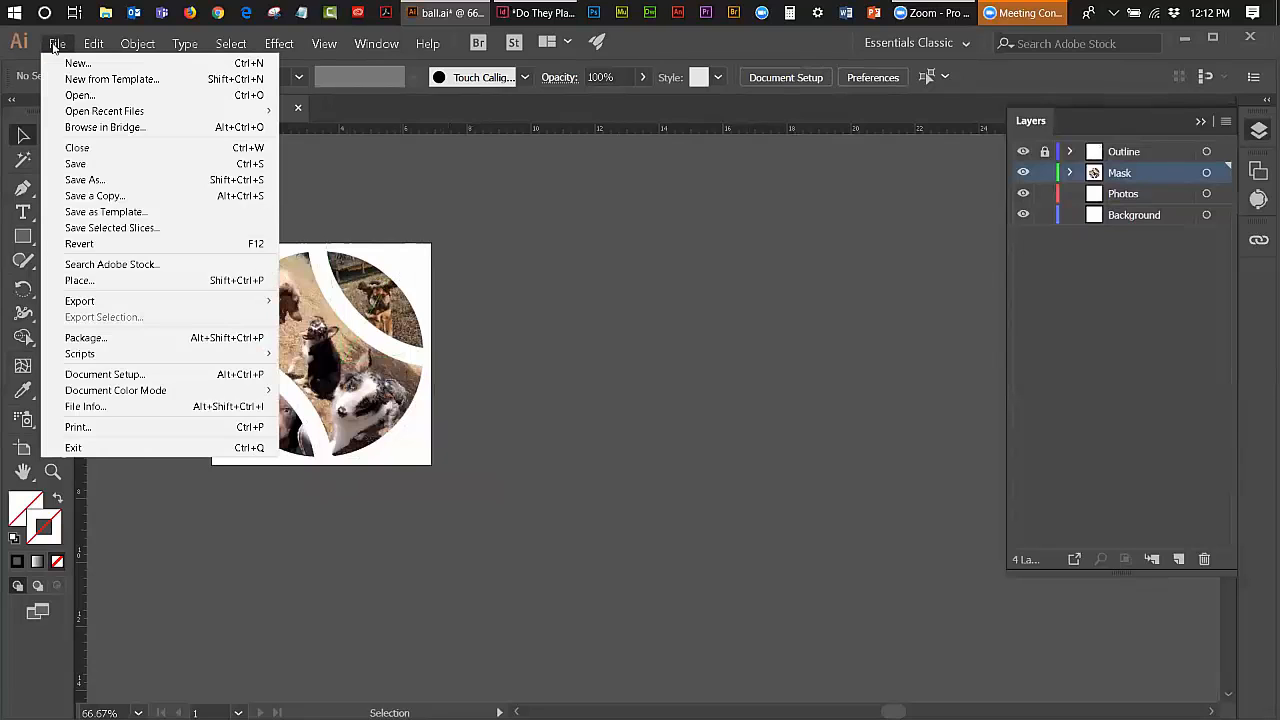
click(97, 186)
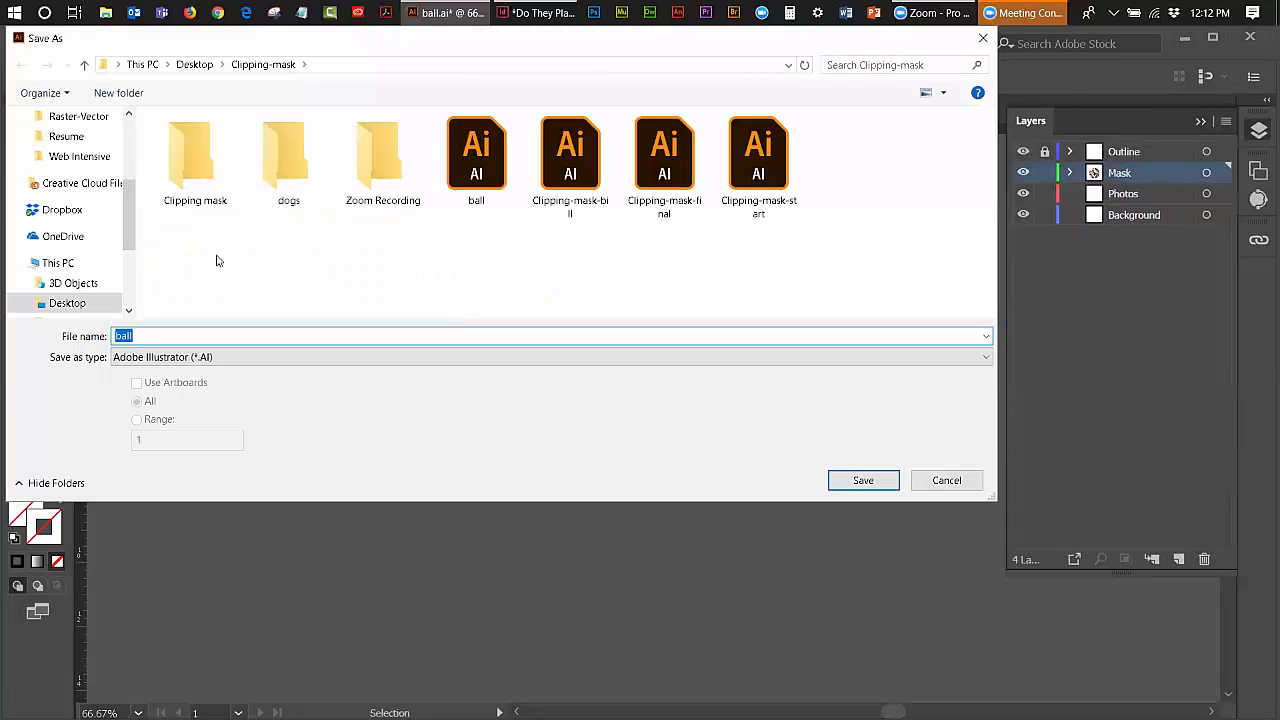
click(182, 357)
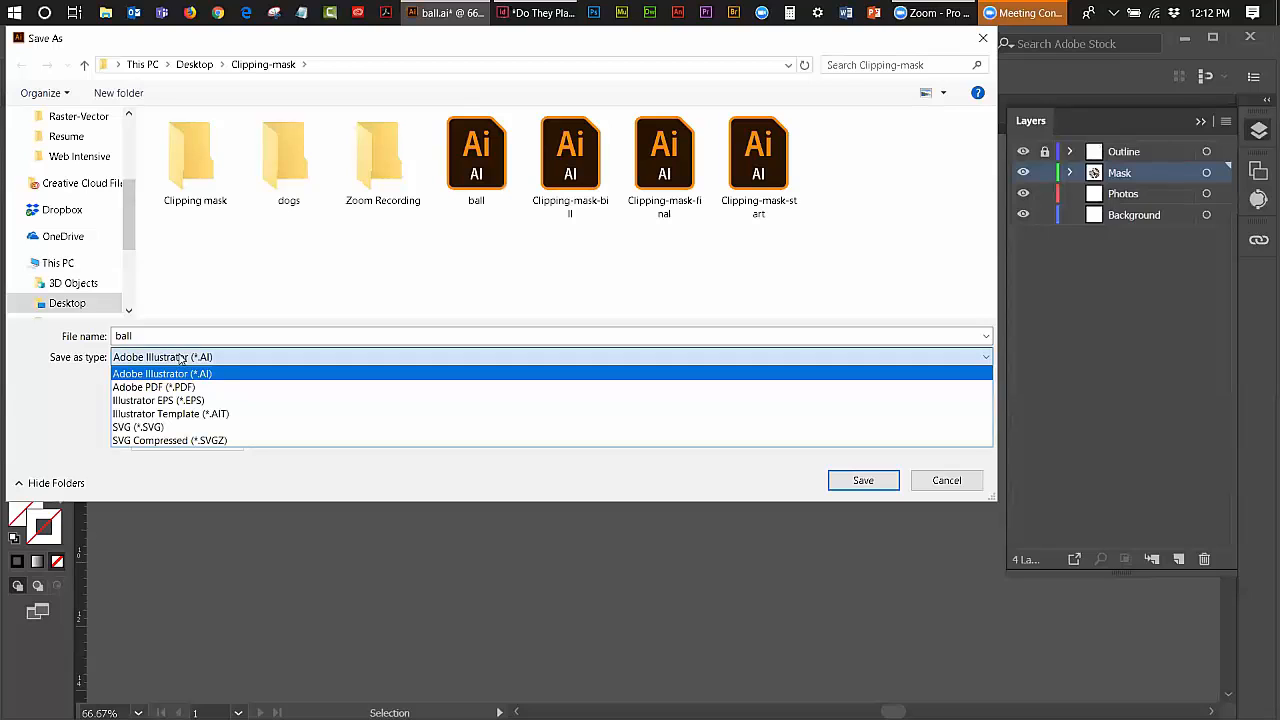
click(176, 387)
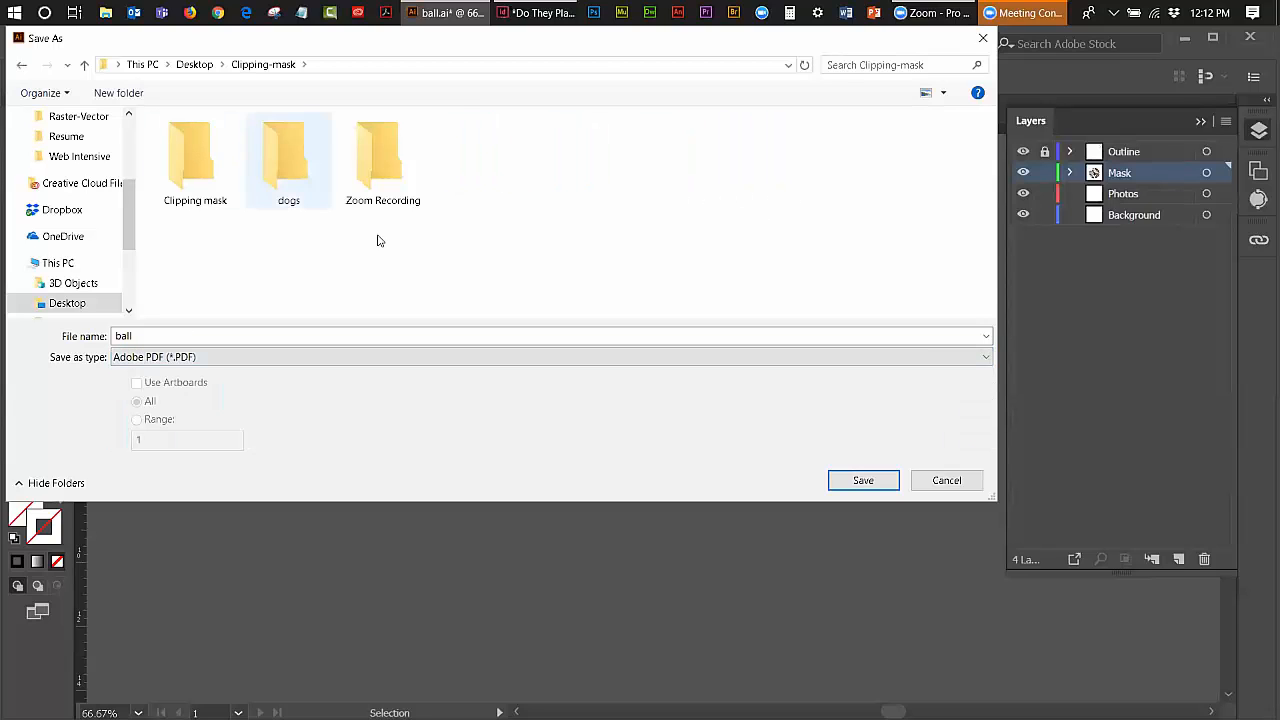
click(852, 481)
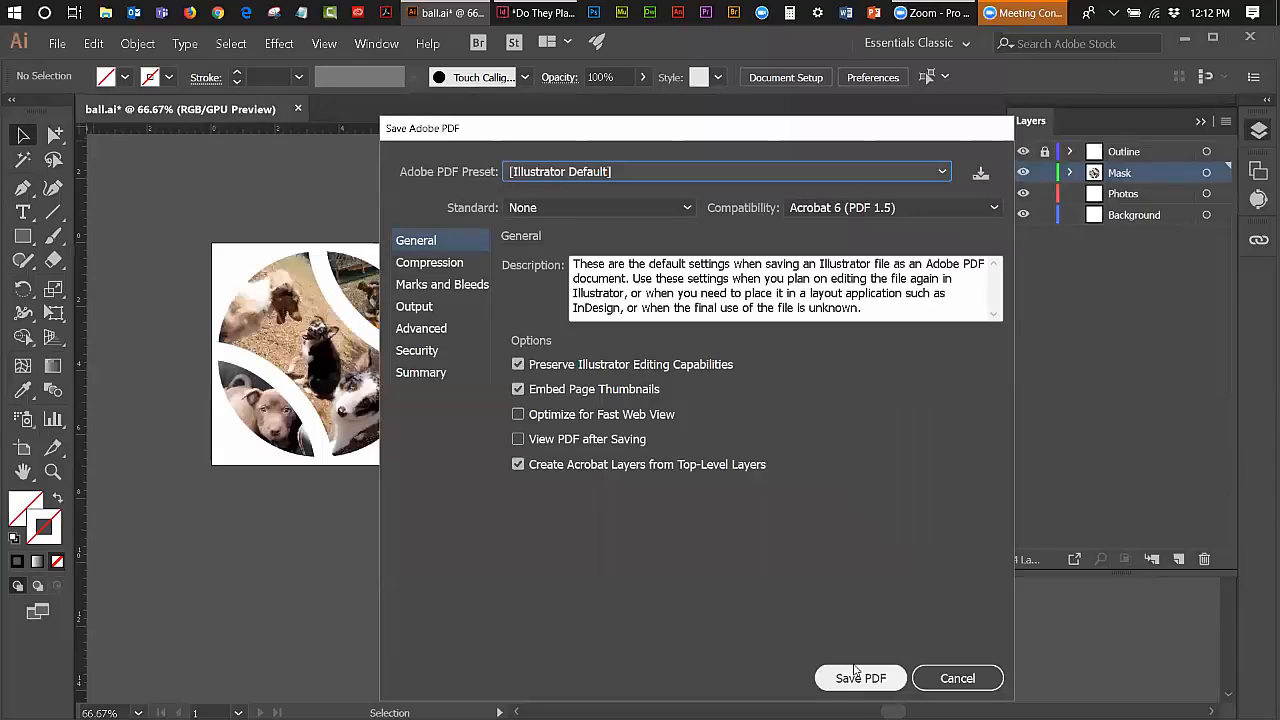
click(858, 677)
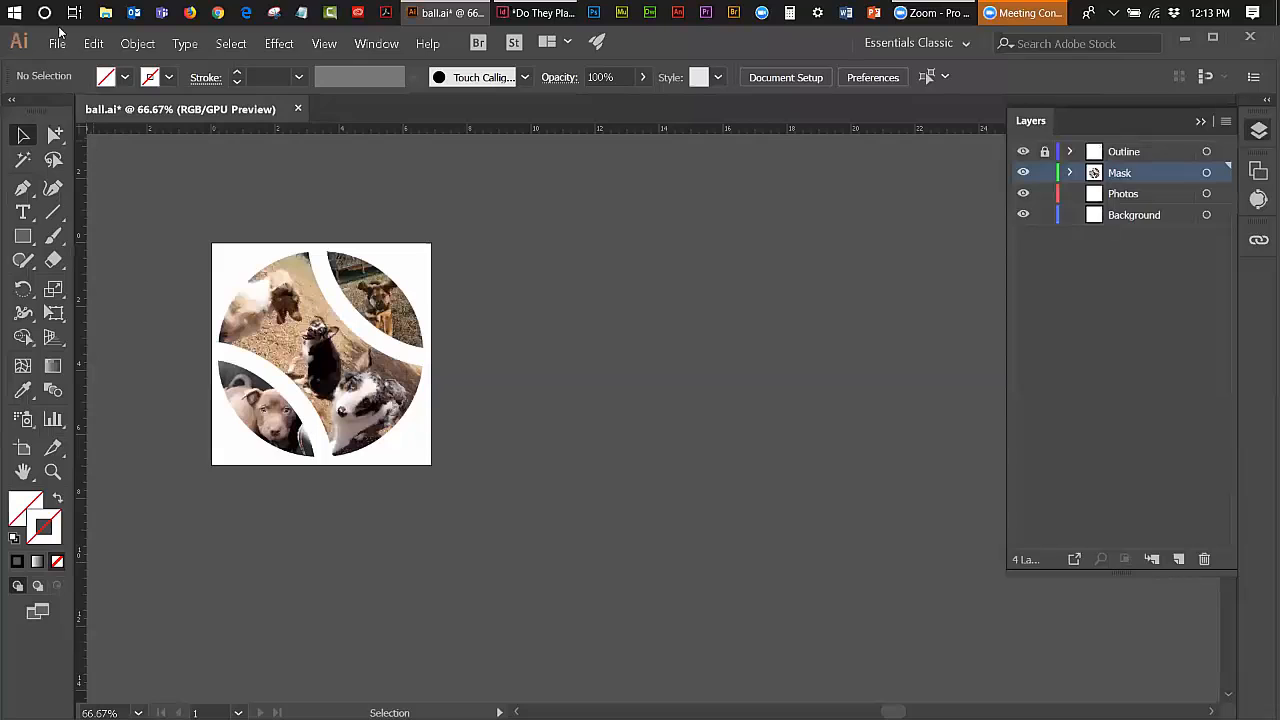
Step: Save the artwork as an Illustrator EPS named ball in the Clipping-mask folder with the default EPS options
click(62, 45)
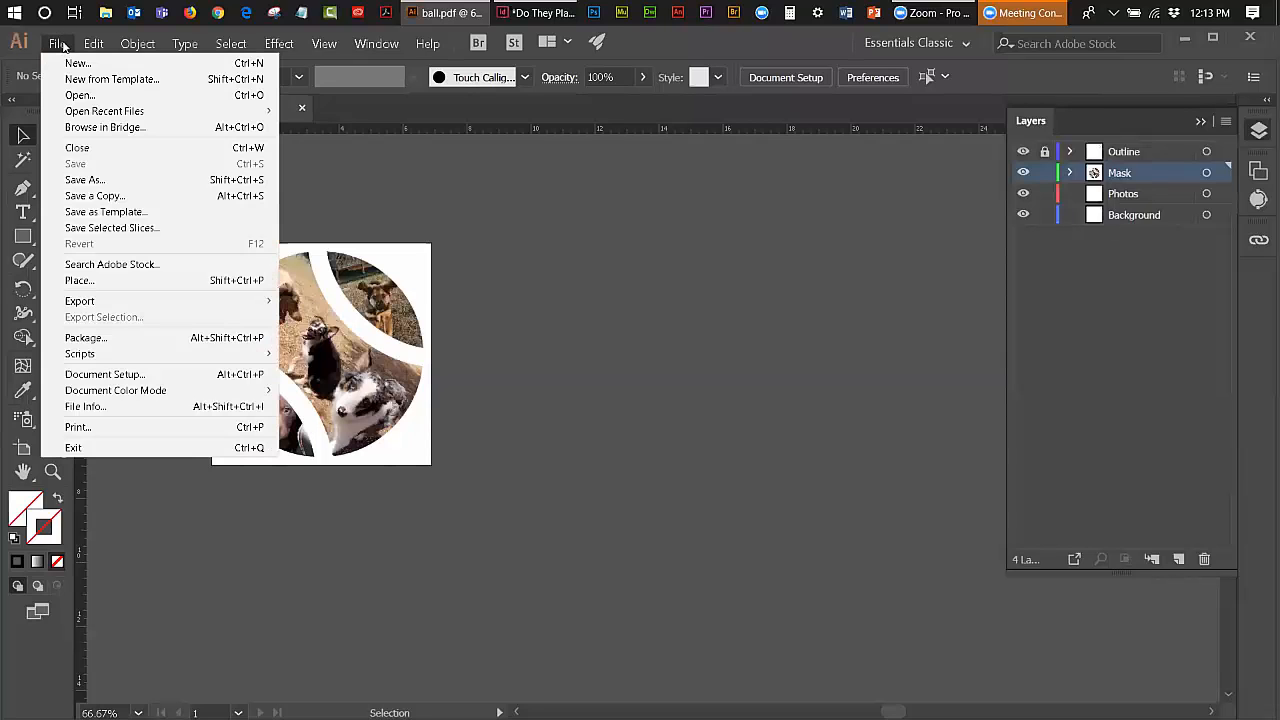
click(100, 180)
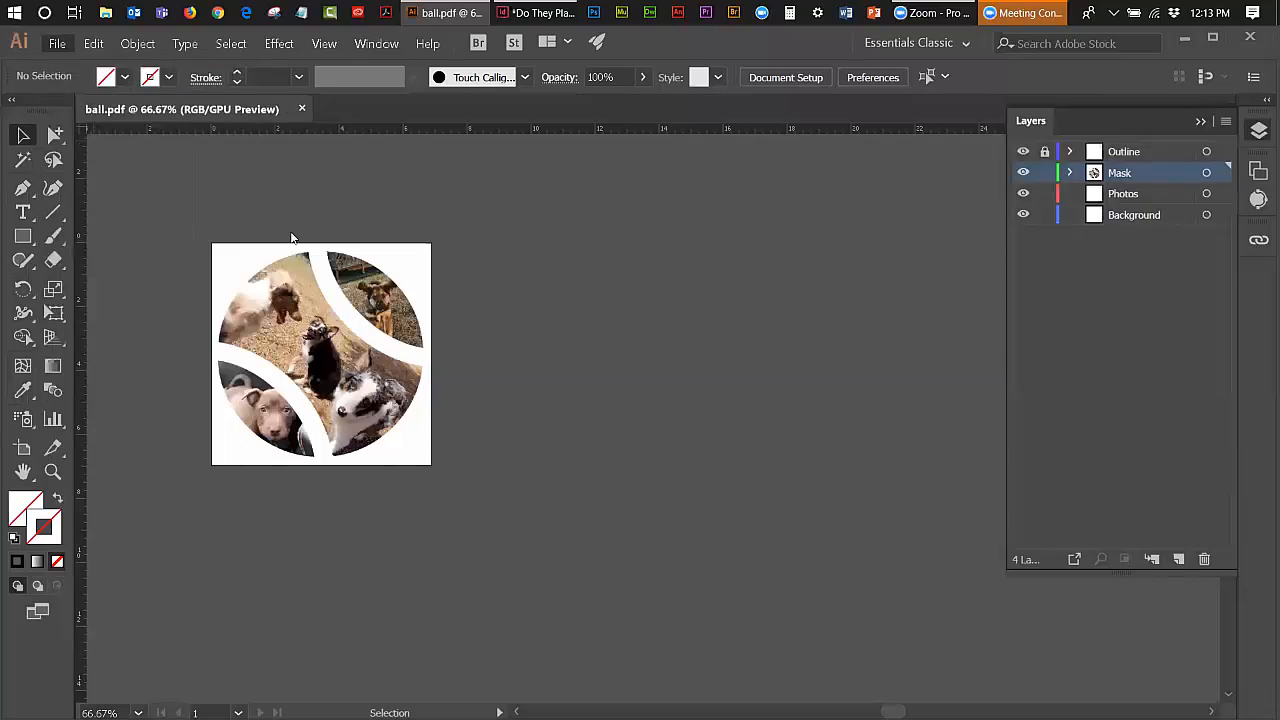
click(167, 357)
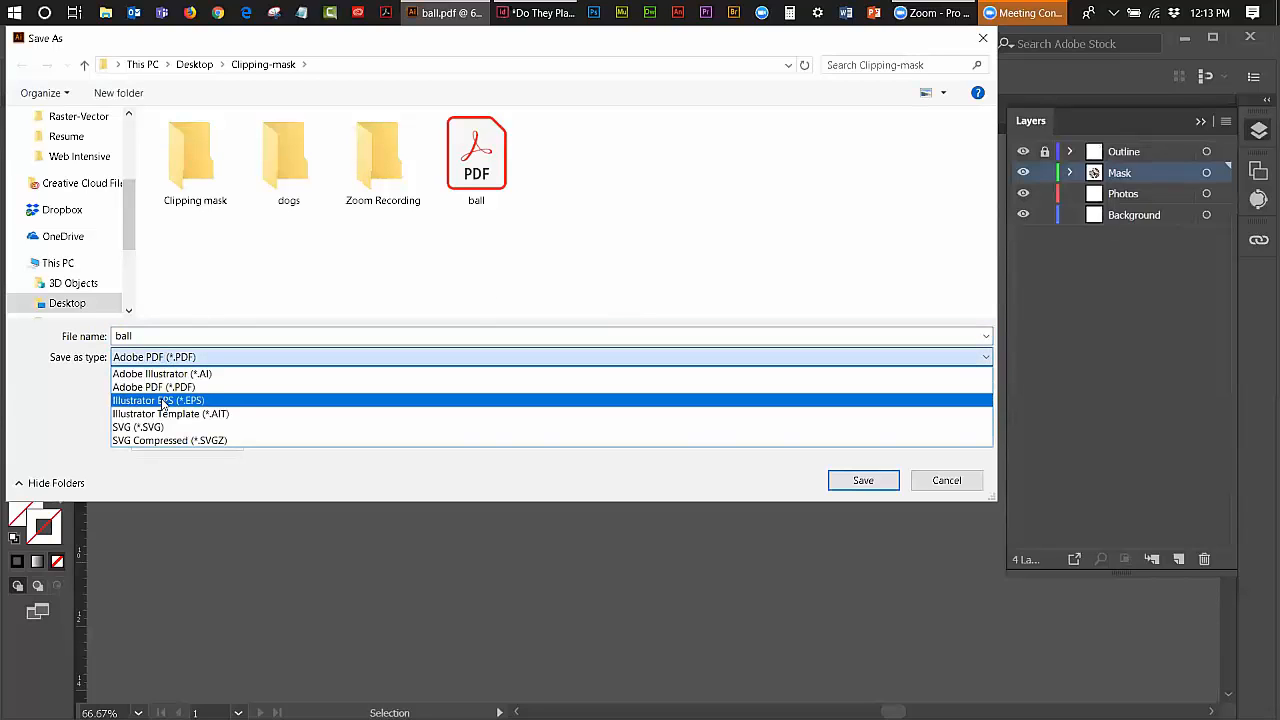
click(163, 401)
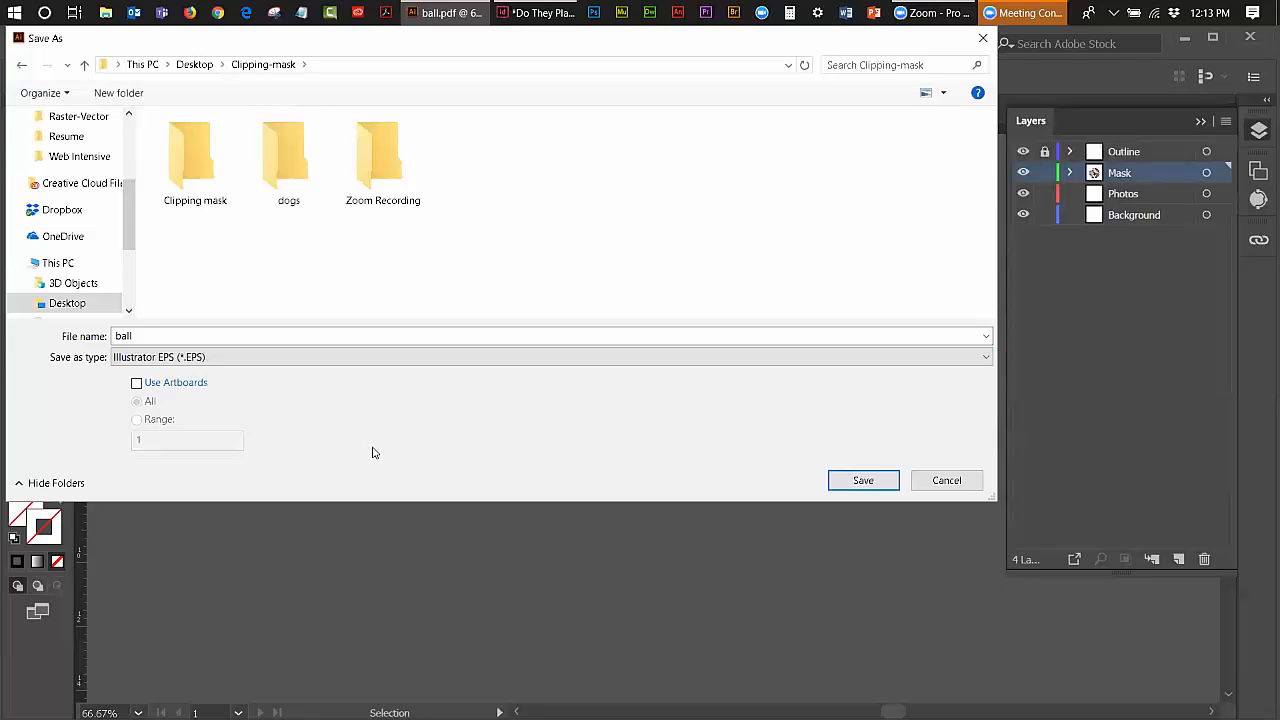
click(847, 481)
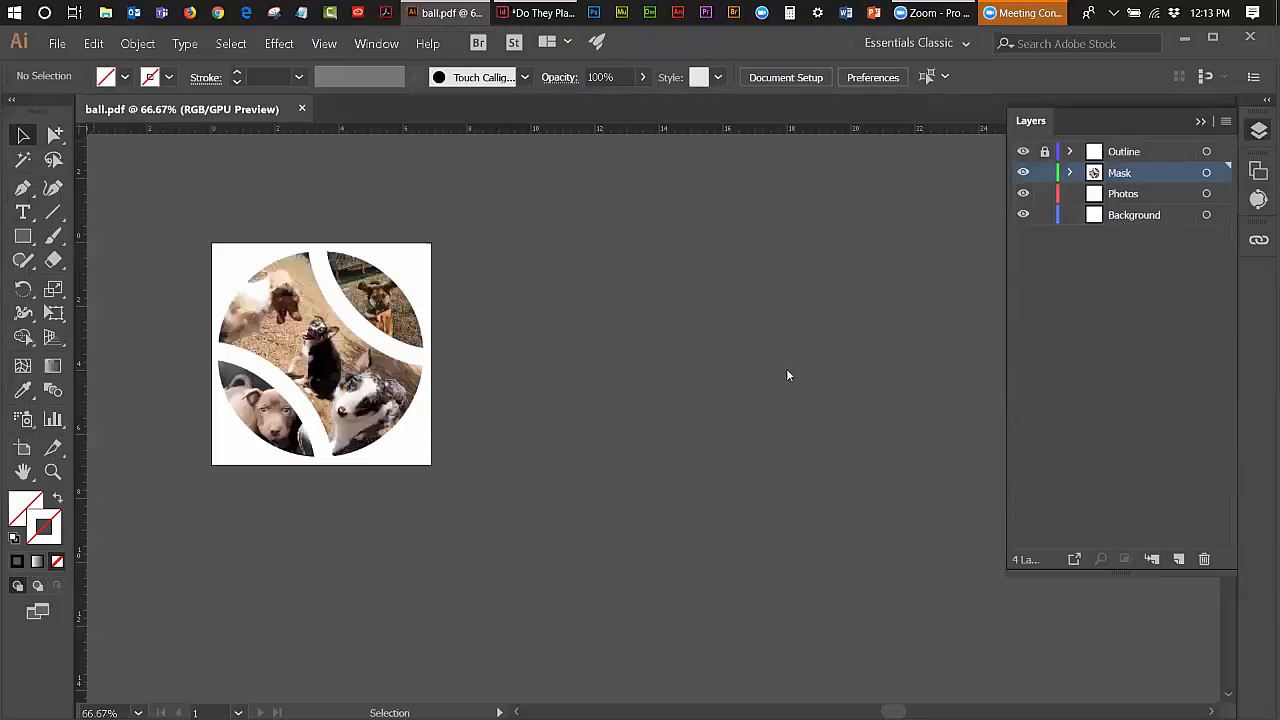
click(1046, 690)
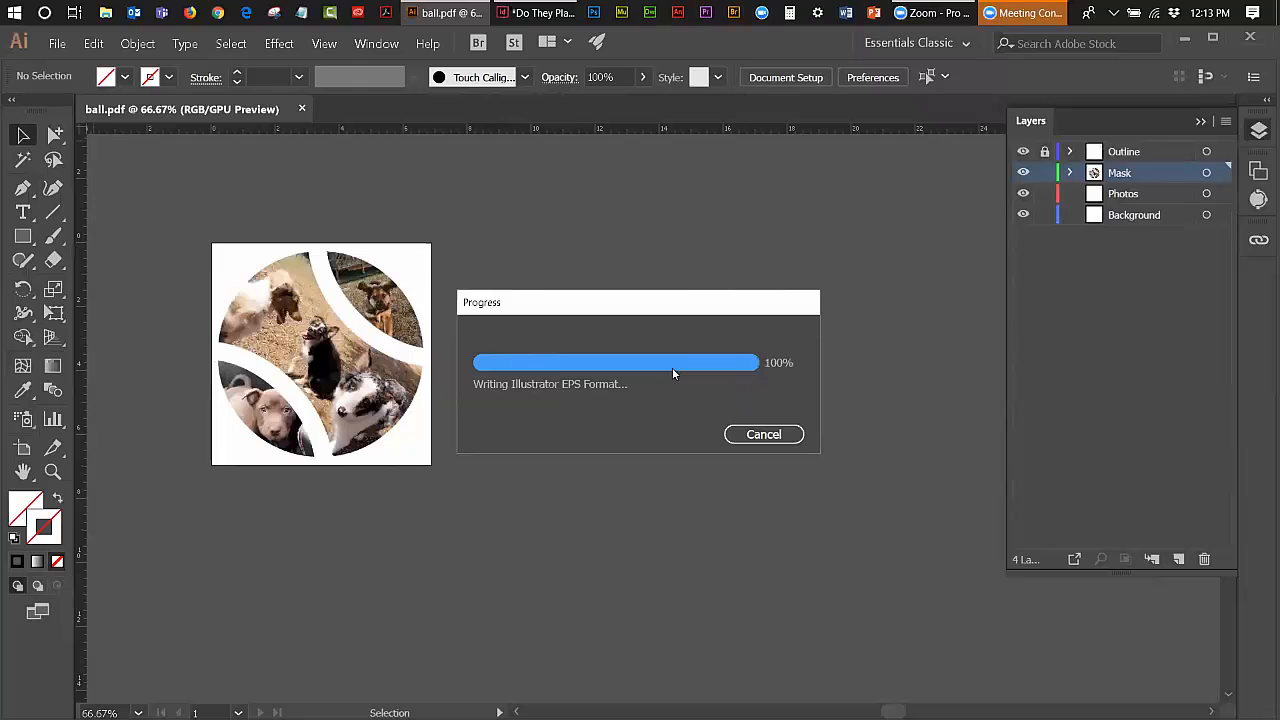
Step: Switch to the Do They Play document in InDesign and draw a frame about 12.11 by 7.33 in over the poster's pink section on the background layer
click(547, 14)
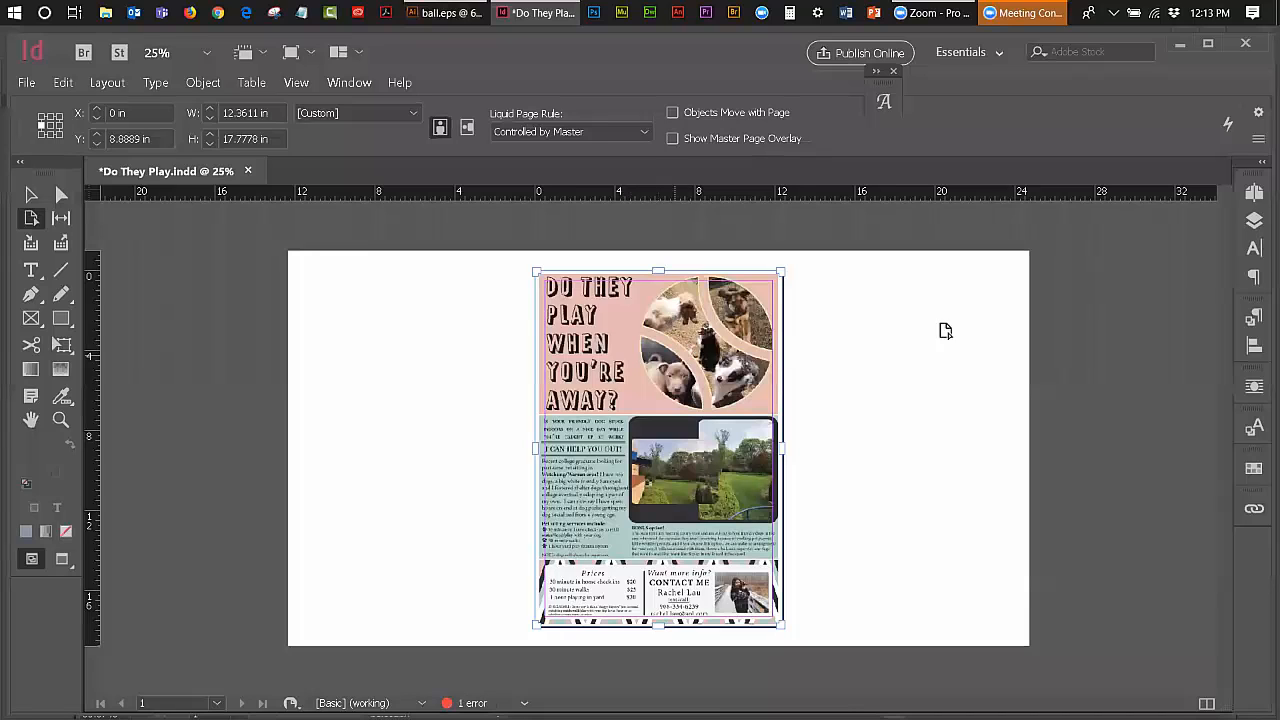
click(1254, 220)
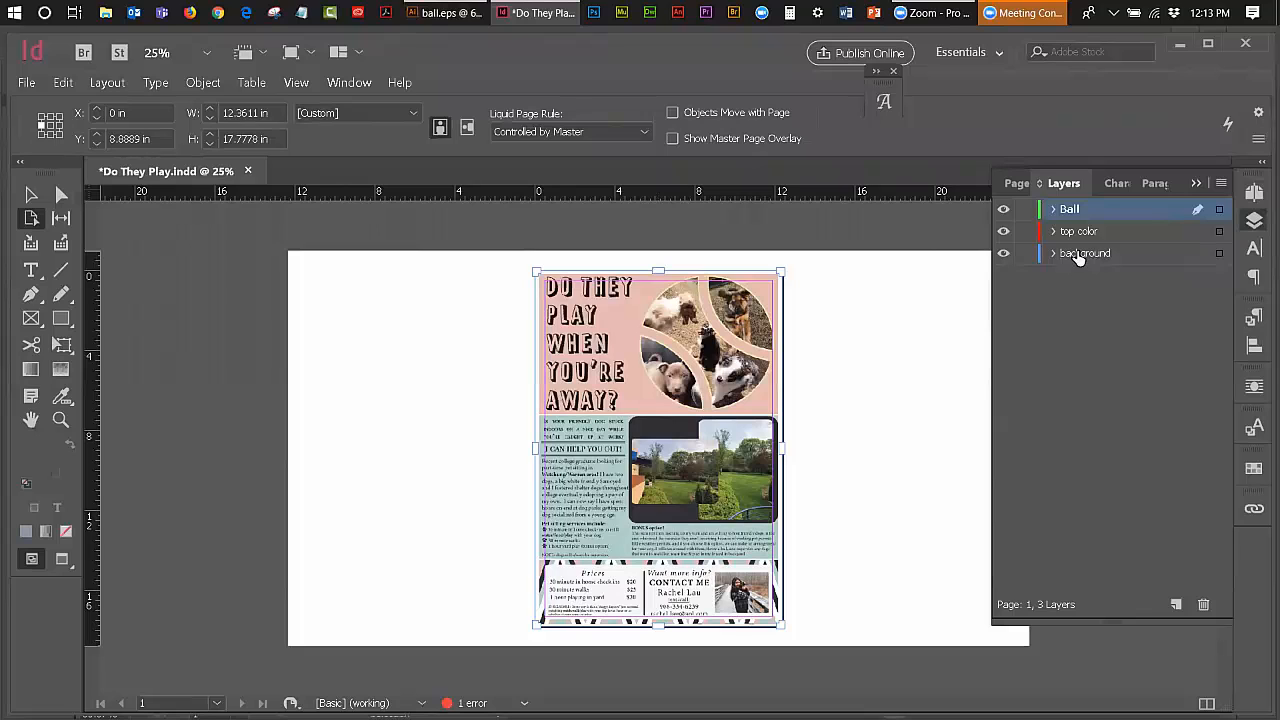
click(1098, 254)
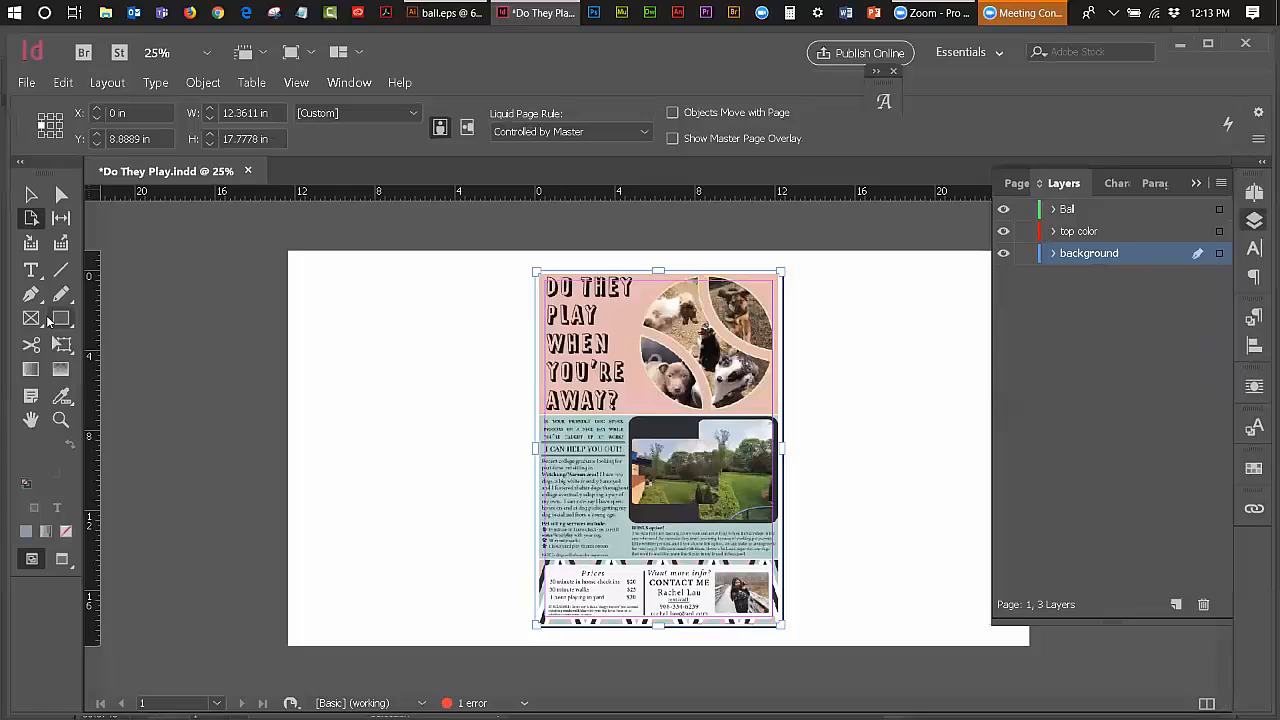
click(37, 318)
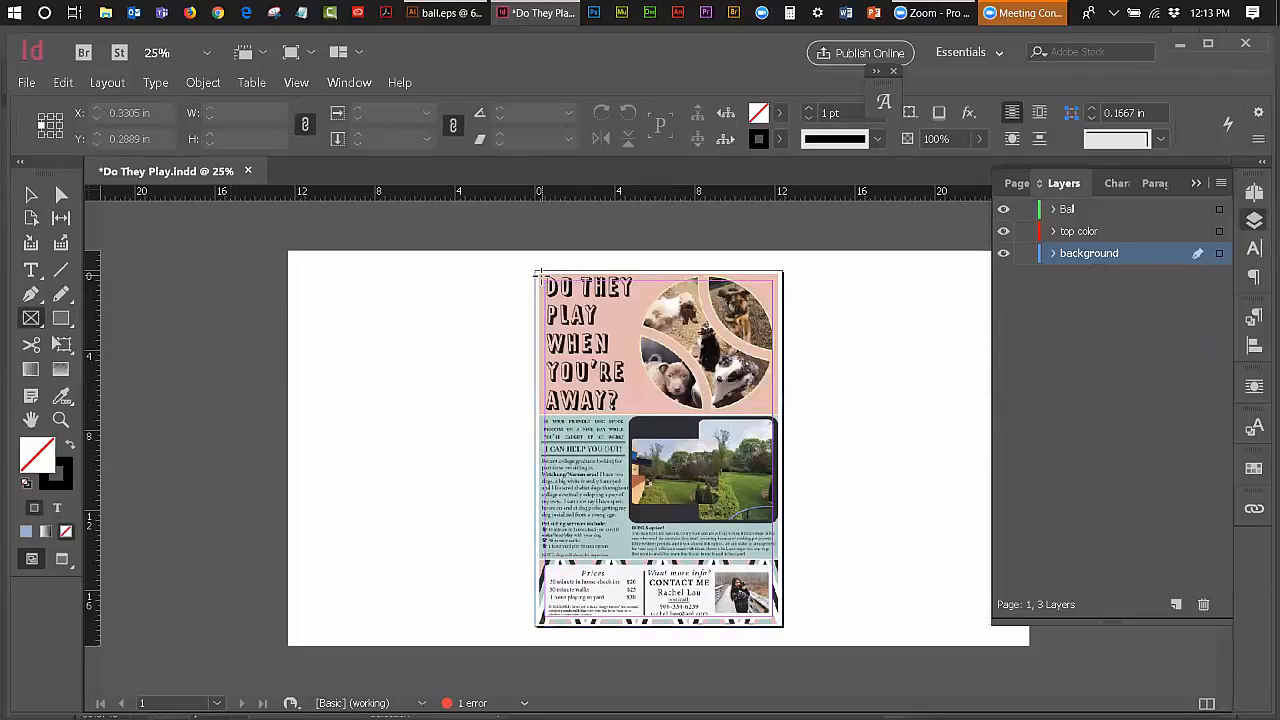
mouse_move(540, 272)
mouse_down()
mouse_move(595, 292)
mouse_move(783, 418)
mouse_up()
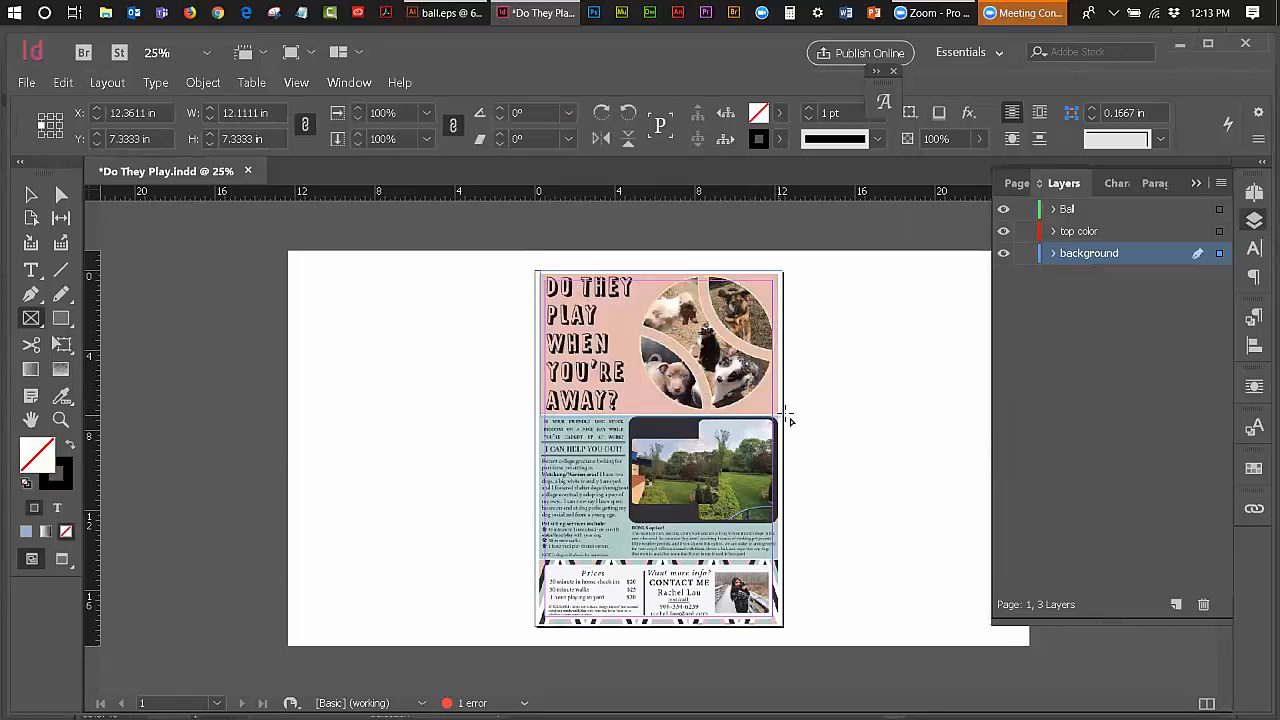
Step: Deselect the new frame and sample the poster's pink background as the fill color with the Eyedropper tool
right_click(55, 396)
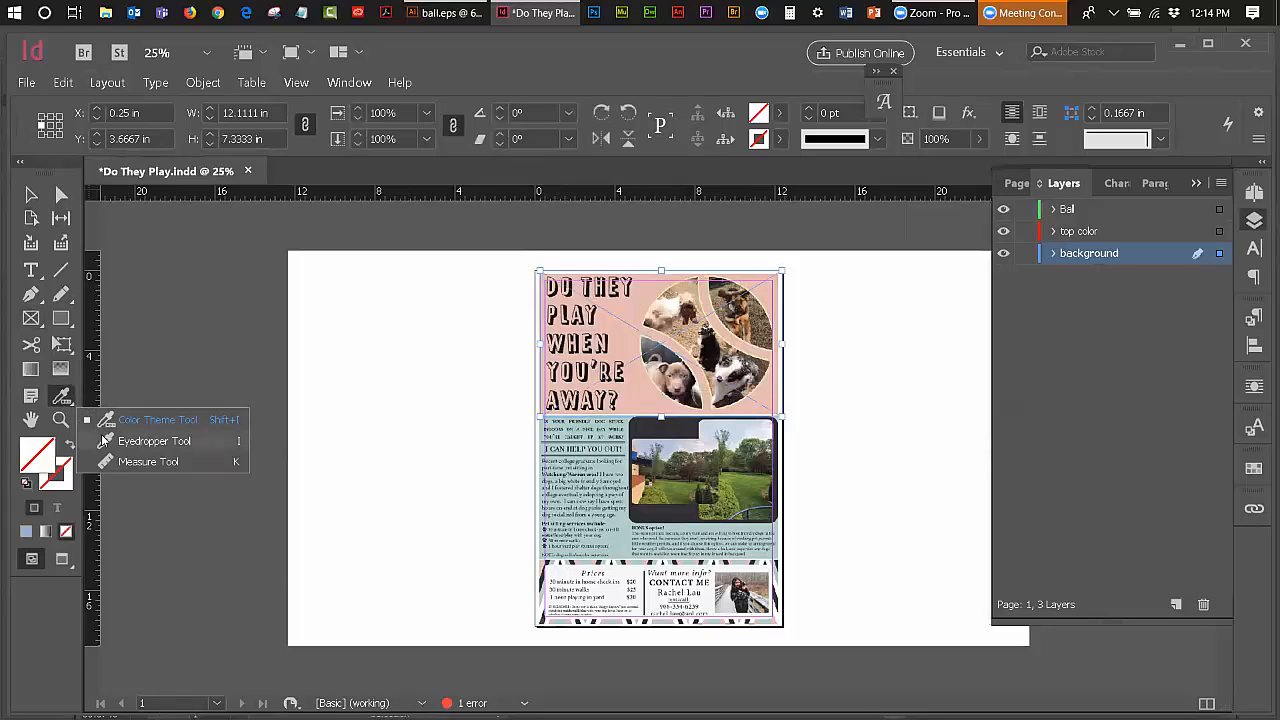
click(140, 441)
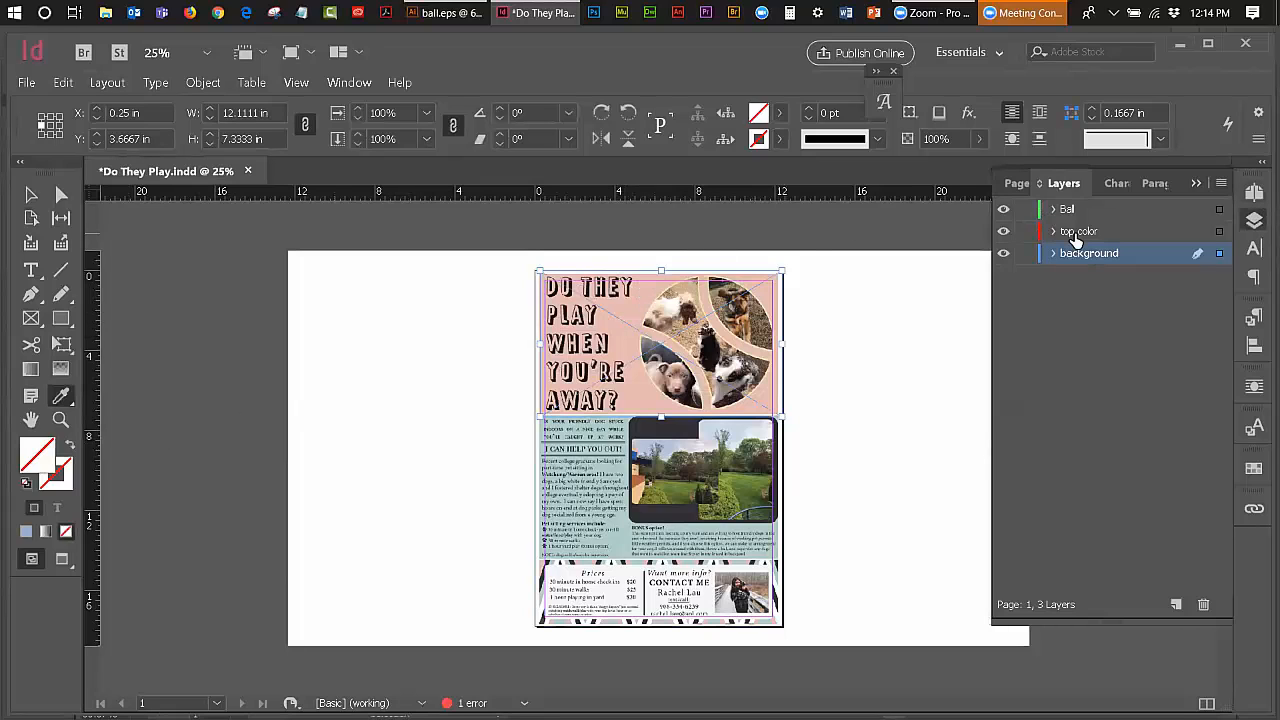
click(30, 194)
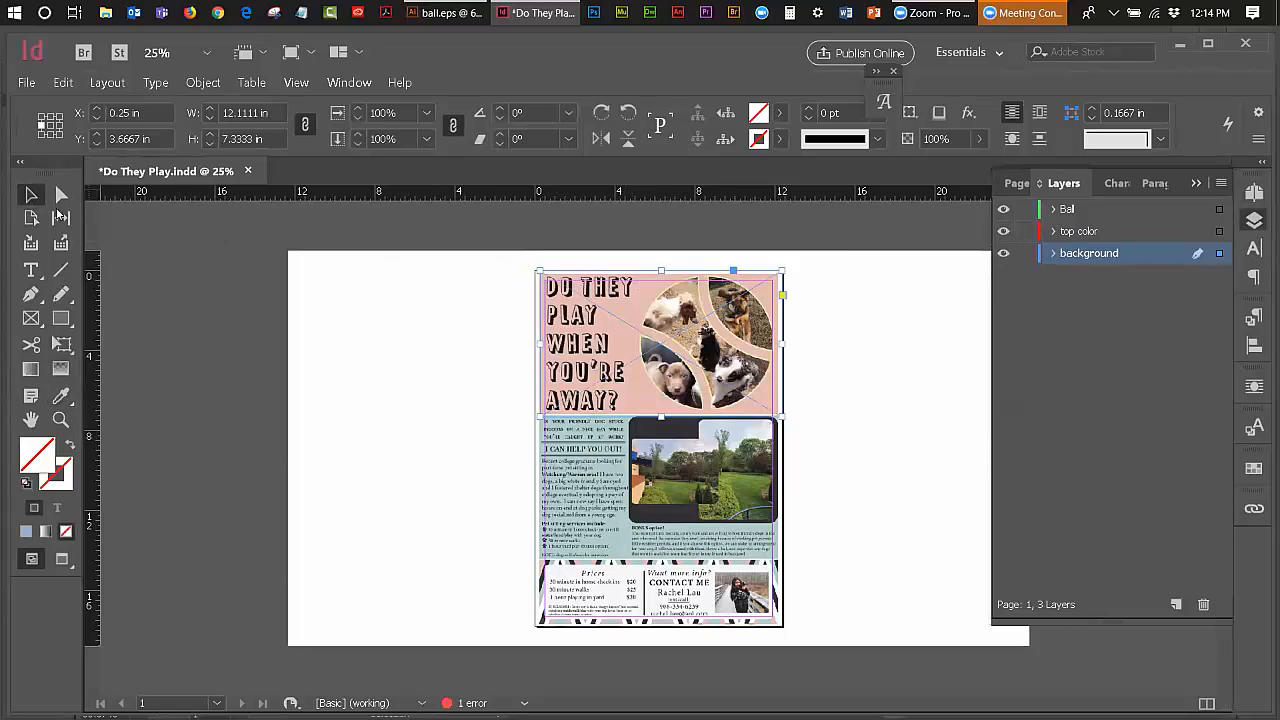
click(413, 277)
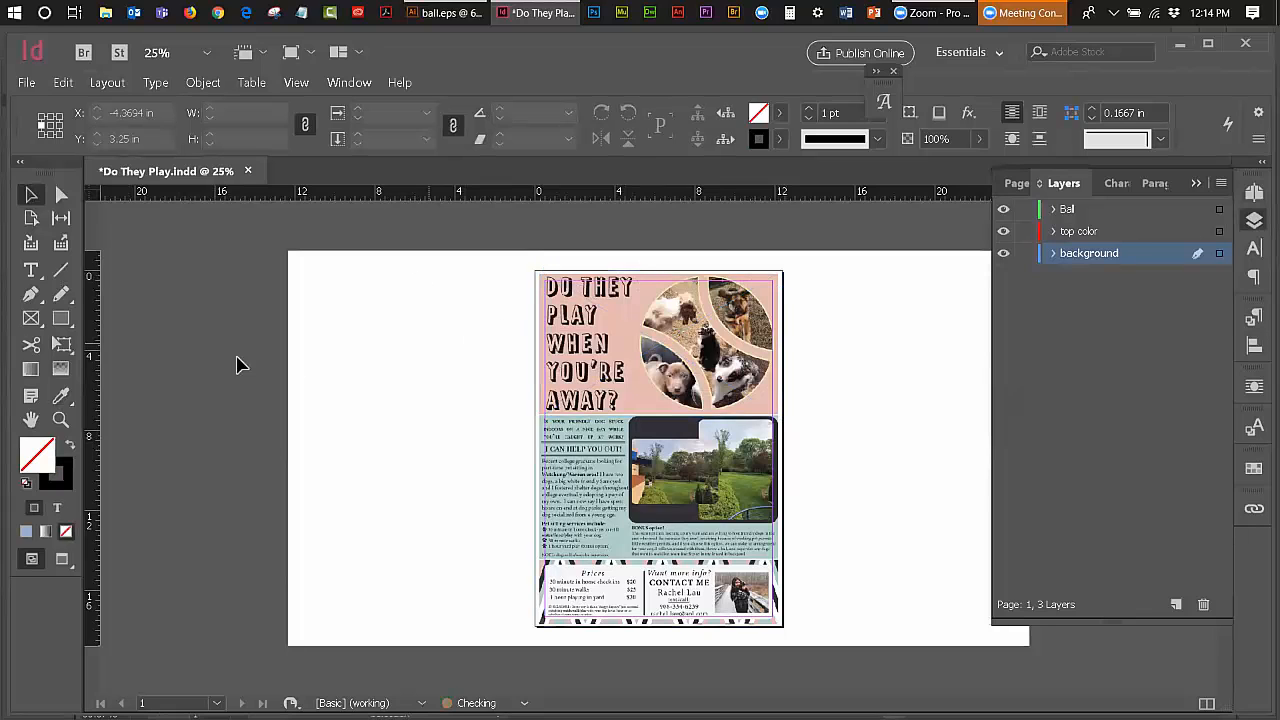
click(58, 396)
click(613, 314)
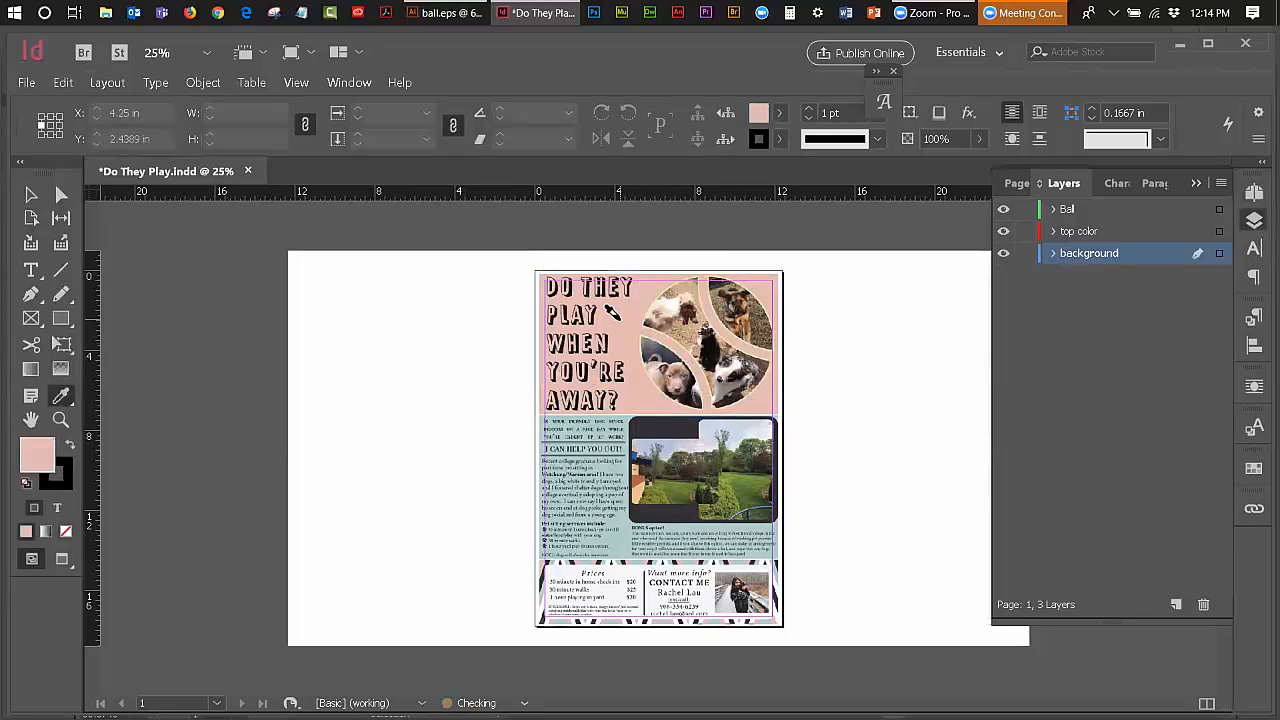
Step: Save the sampled pink as an RGB process swatch, R=224 G=184 B=174, and dismiss the CC Libraries window
click(1254, 469)
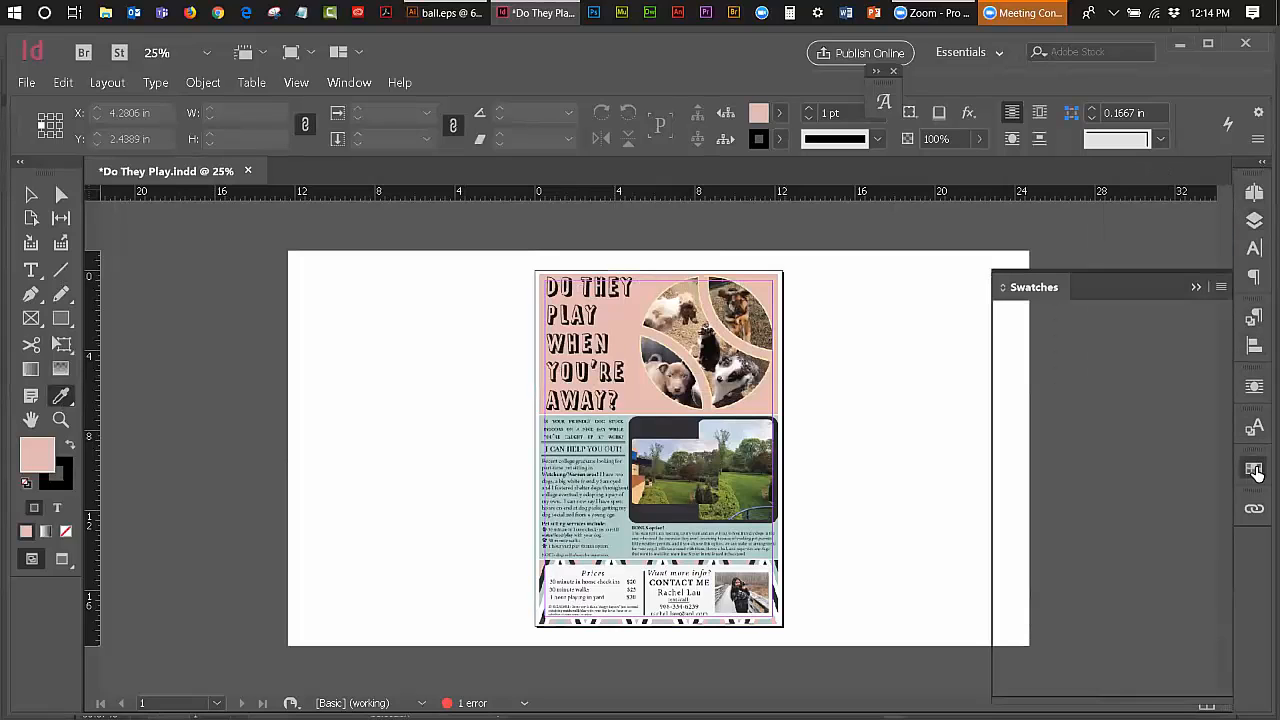
click(1220, 288)
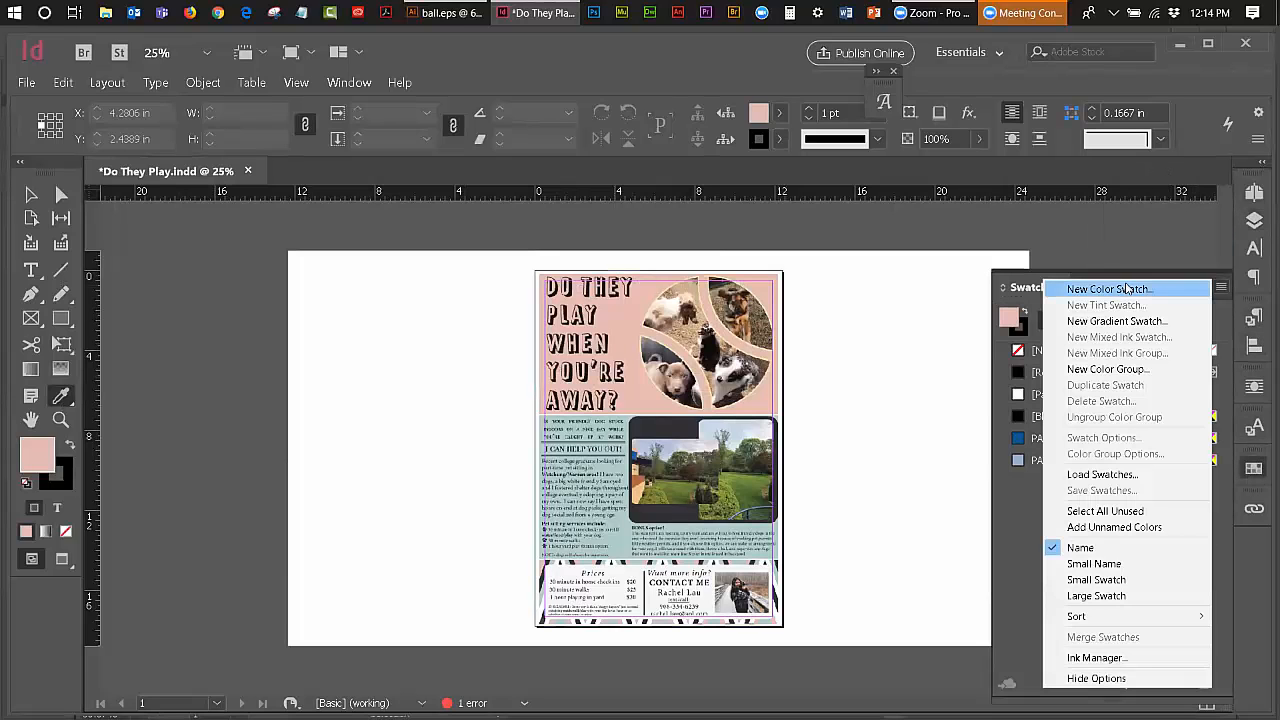
click(1075, 292)
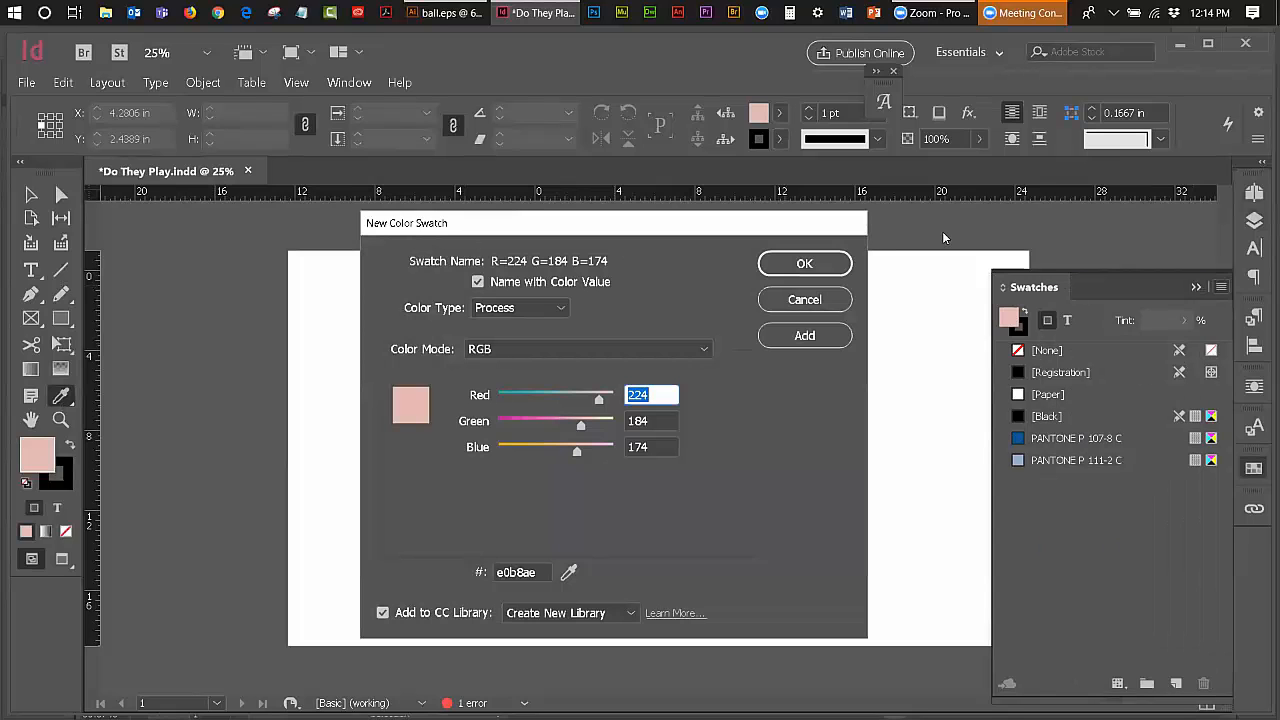
click(805, 263)
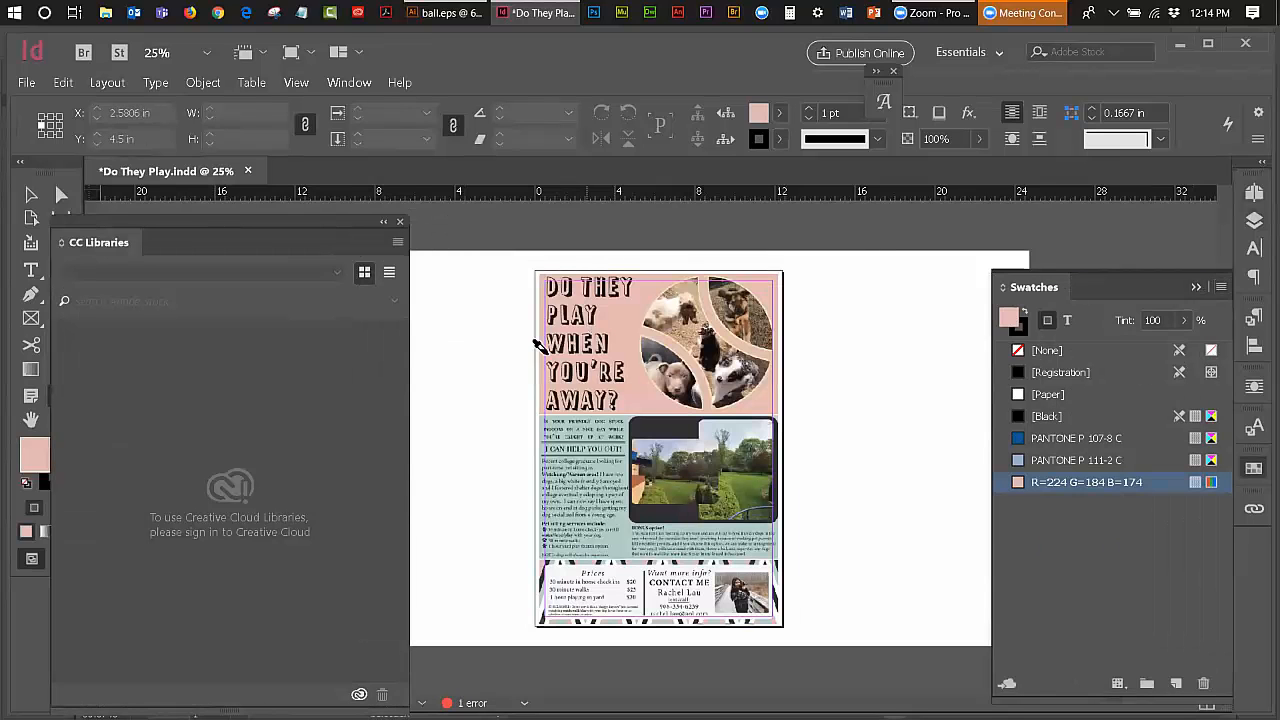
click(399, 222)
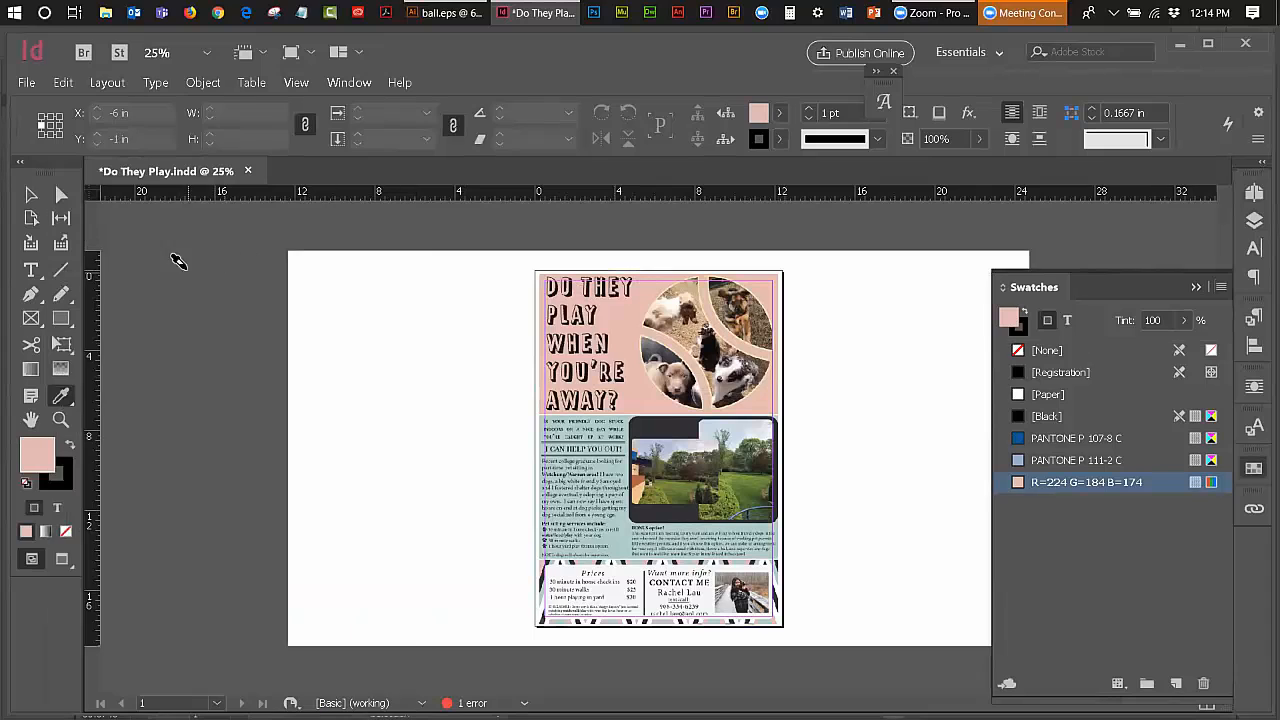
Step: Place a vertical ruler guide along the ball's left edge at about 5.18 in
click(31, 194)
drag(93, 299, 638, 413)
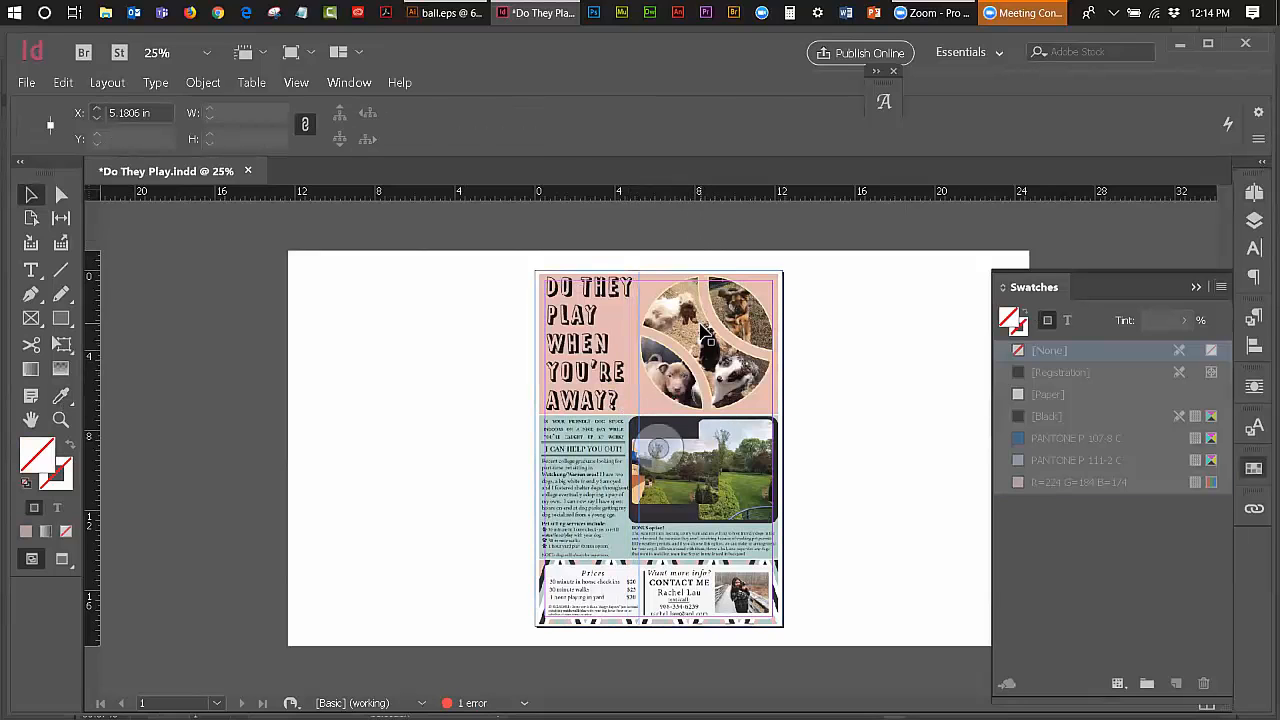
Step: Nudge the poster image down so its pink section starts at the page's top margin
click(714, 278)
key(Down)
key(Down)
key(Down)
key(Down)
key(Down)
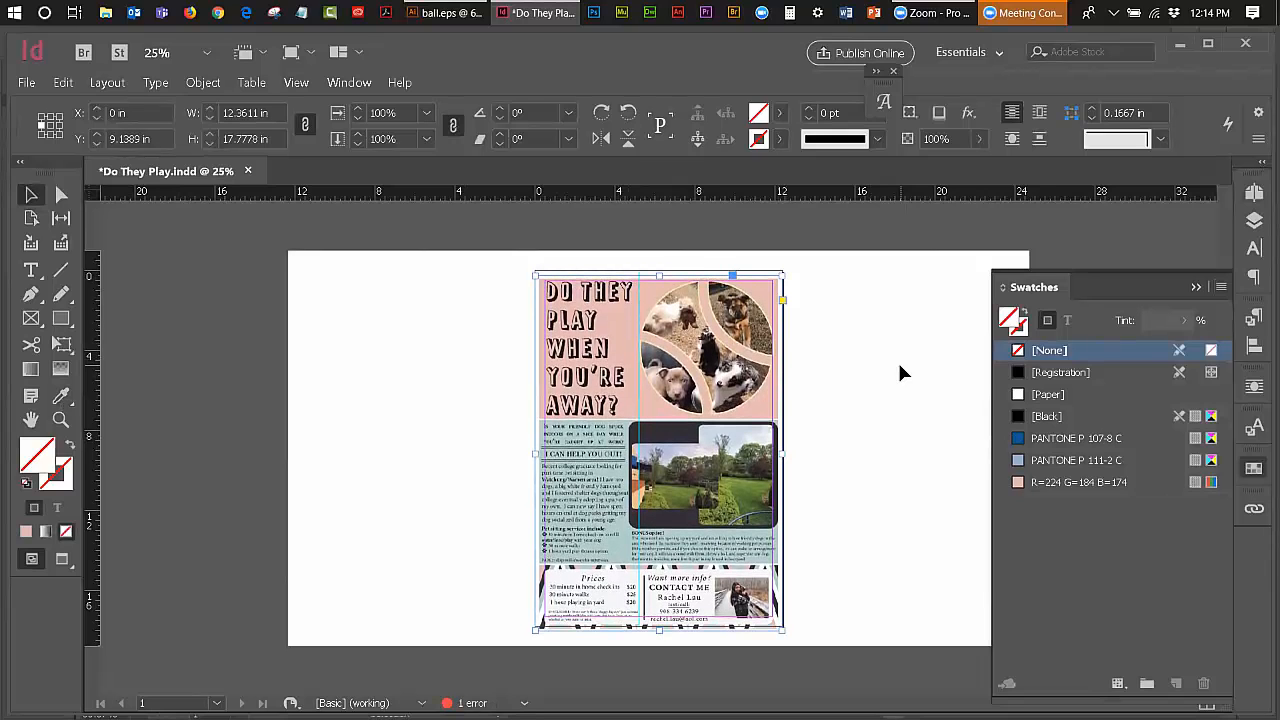
Step: Add a horizontal guide at 0.5 in along the top margin and a vertical guide at about 11.86 in by the ball's right edge
drag(732, 220, 741, 271)
drag(92, 316, 774, 388)
Step: Hide the background layer and draw a pink rectangle without stroke, about 11.35 by 7.82 in, inside the margins on the top color layer
click(1254, 221)
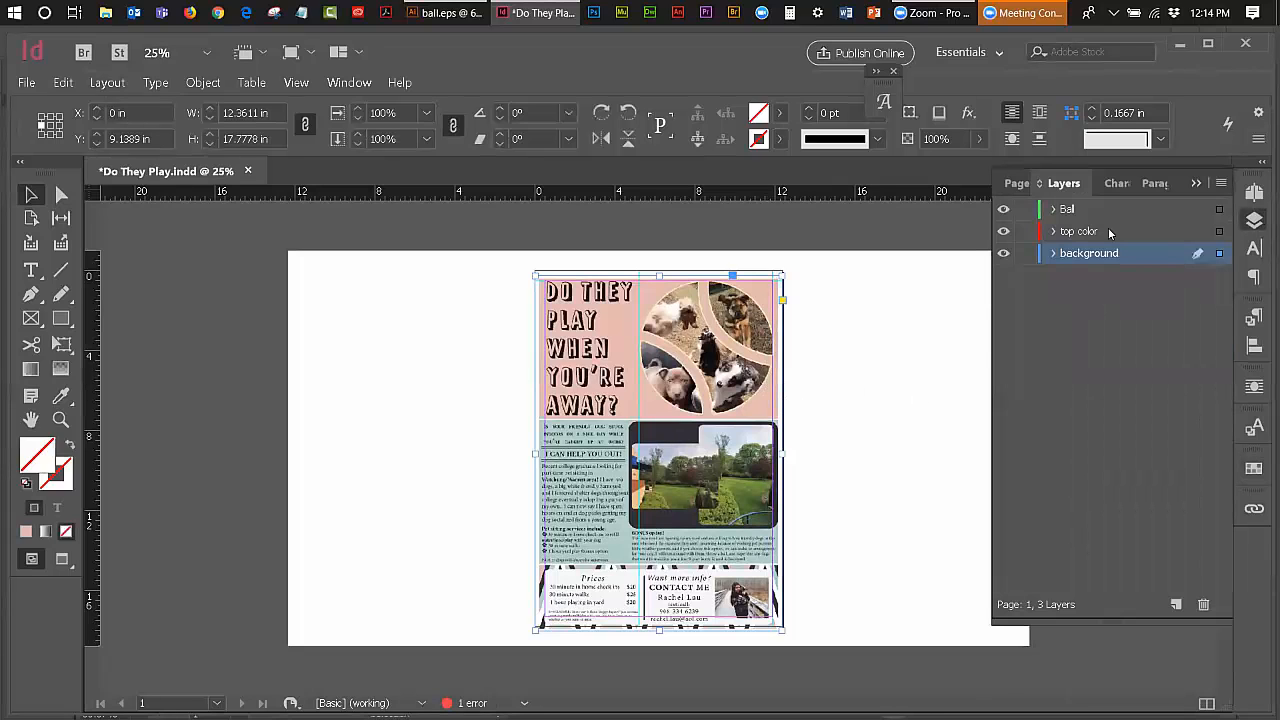
click(1004, 254)
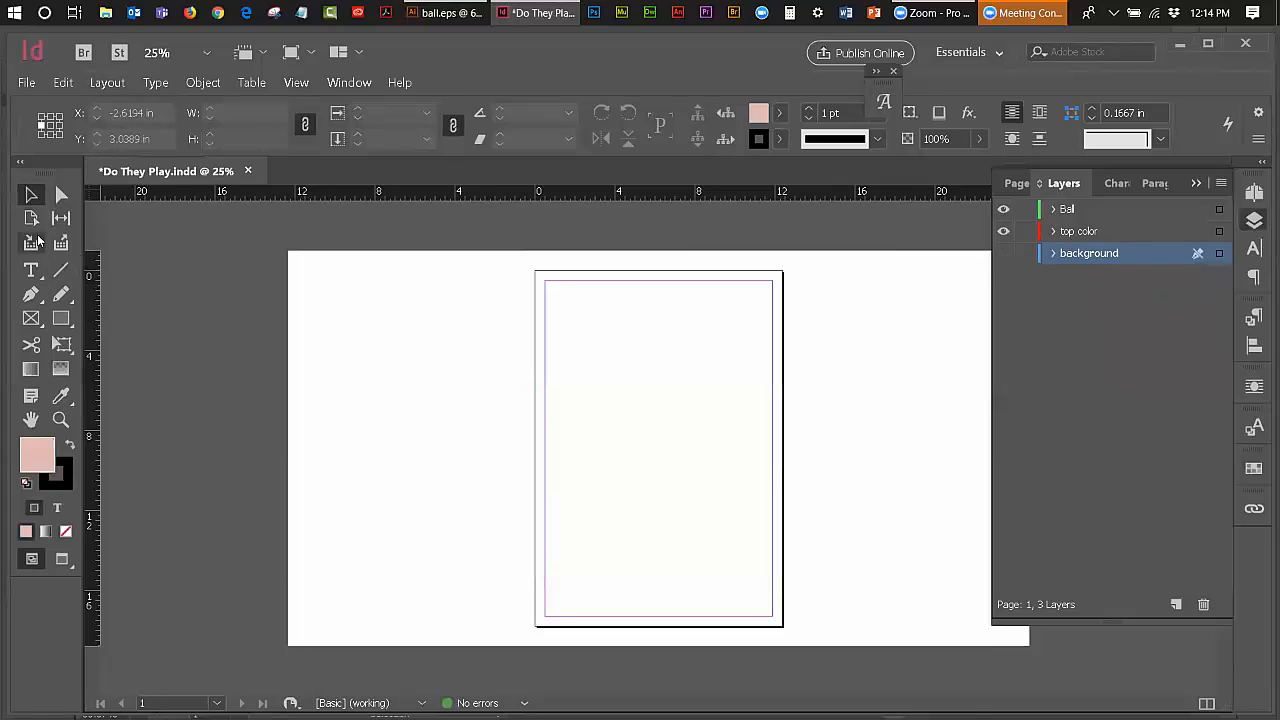
click(61, 318)
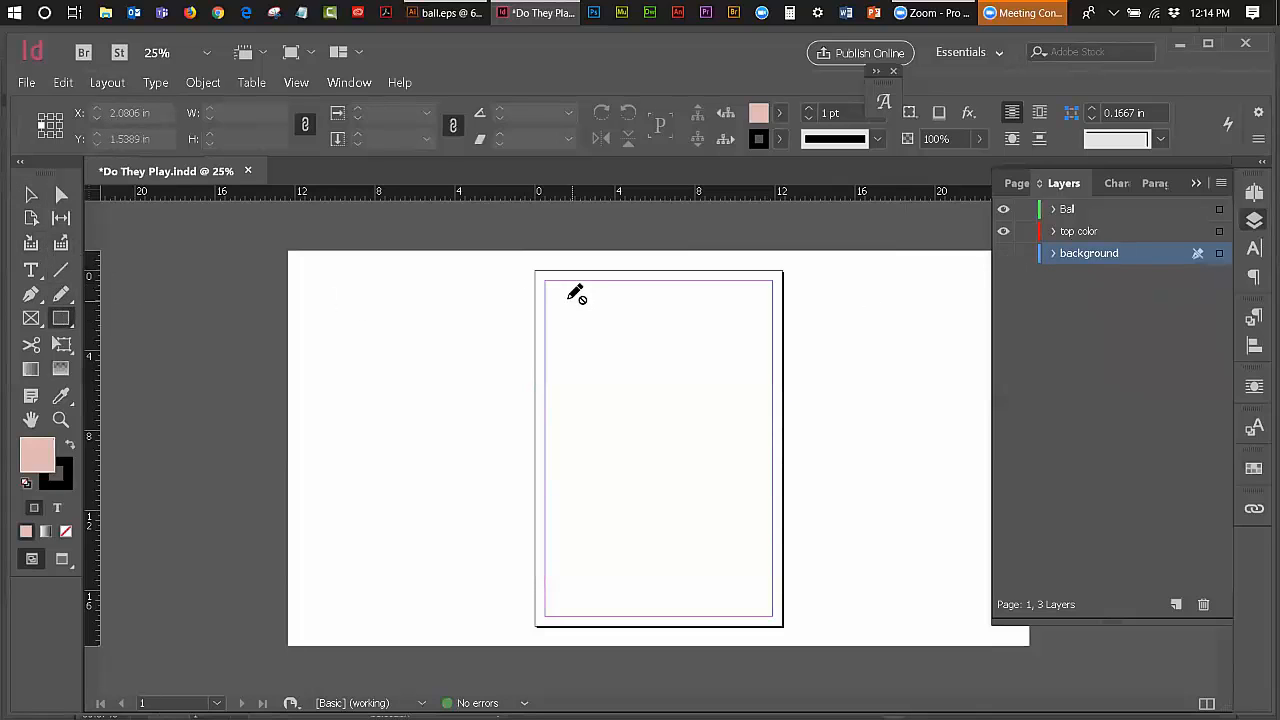
click(1092, 236)
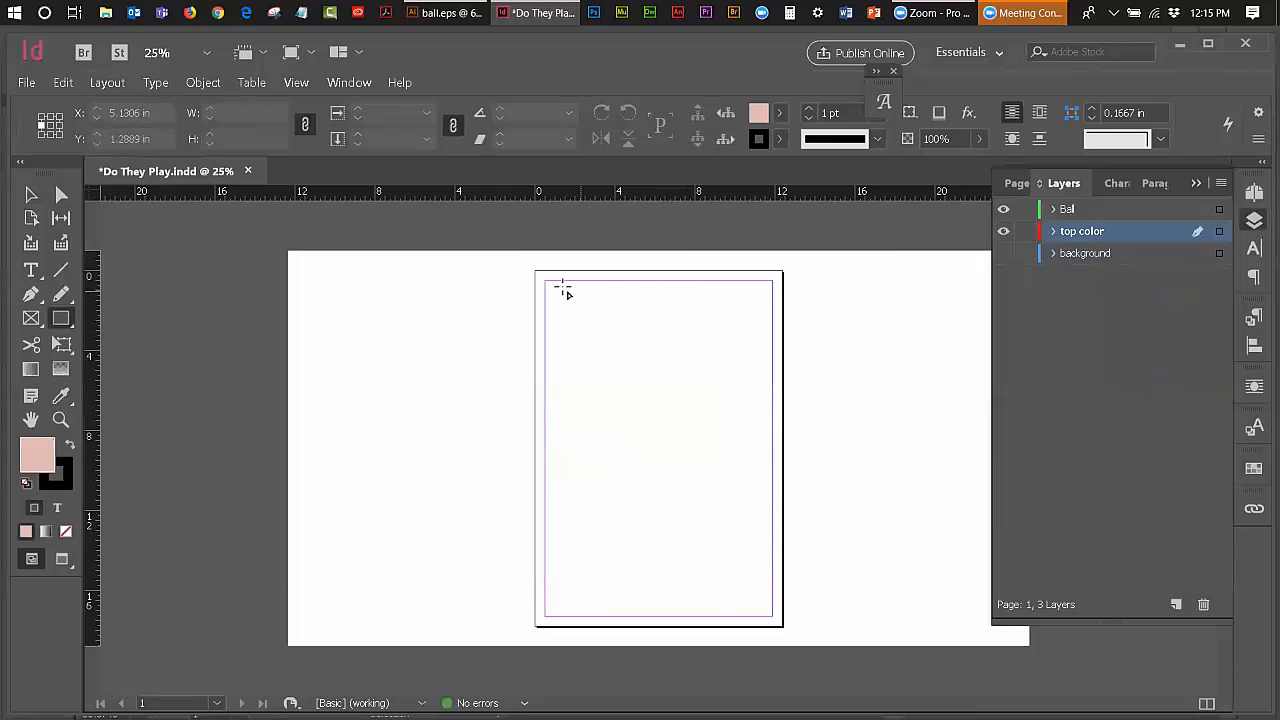
drag(545, 282, 772, 437)
click(58, 487)
click(66, 531)
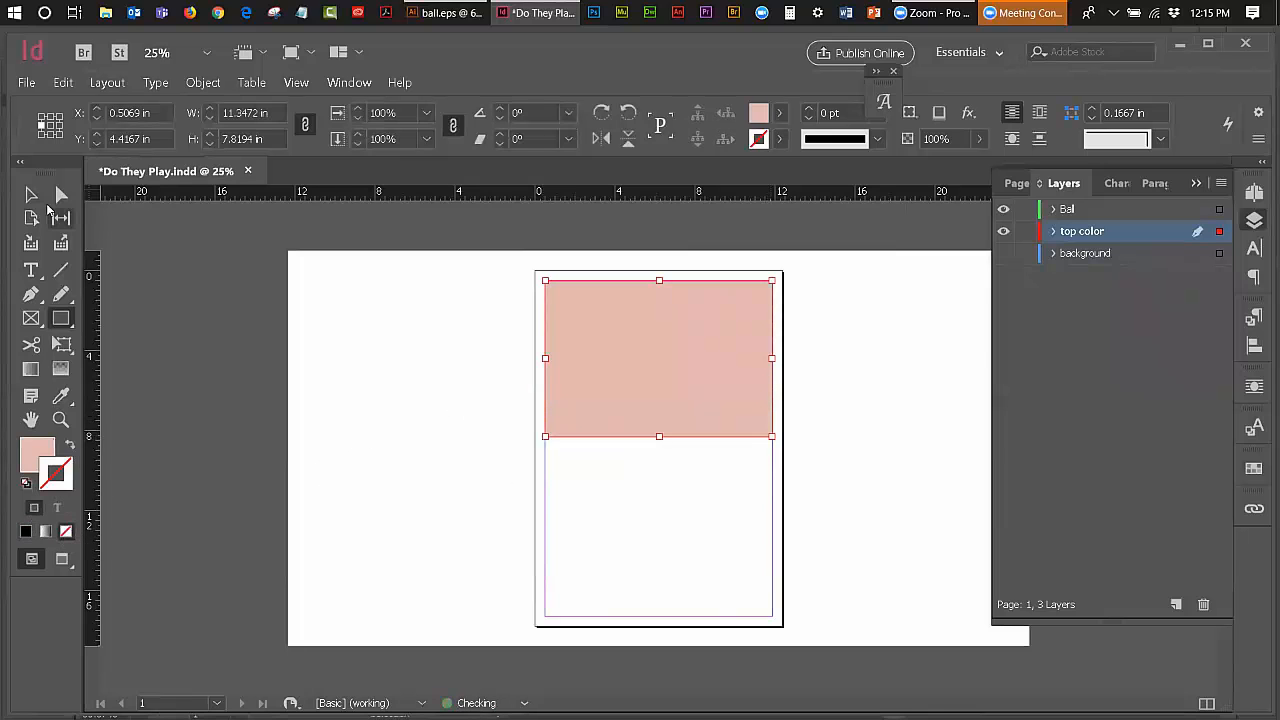
click(31, 195)
click(877, 268)
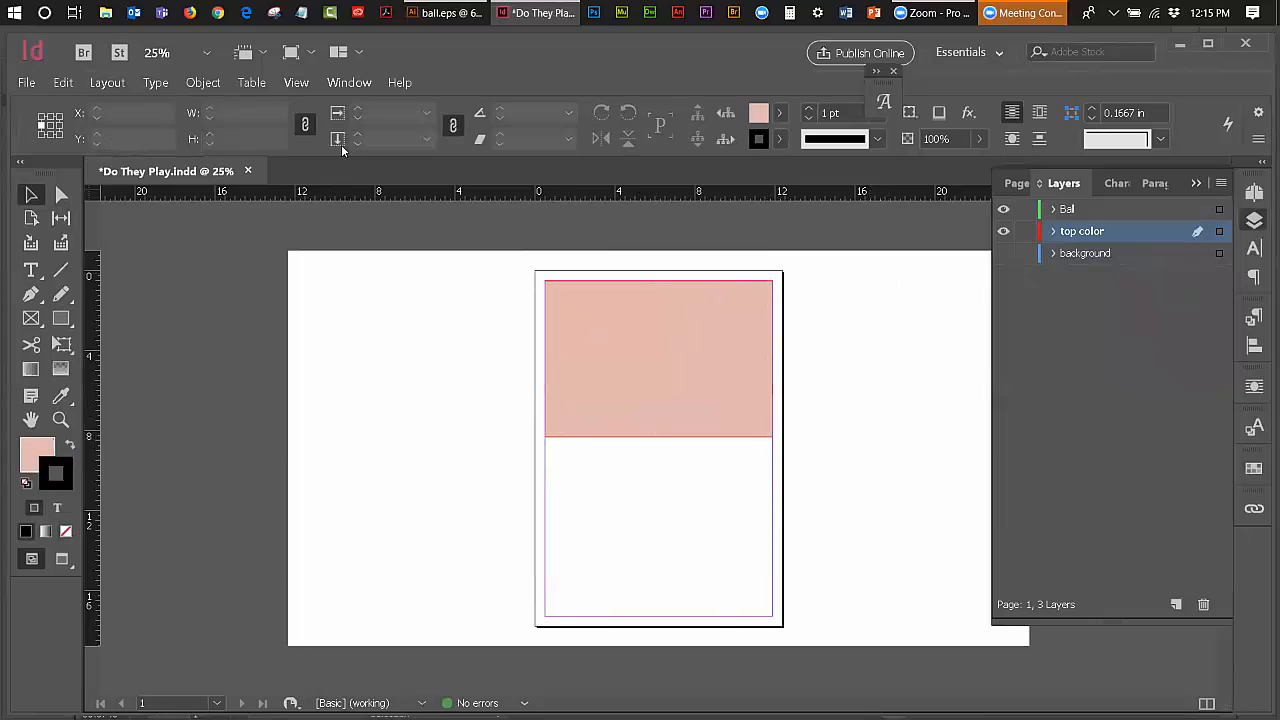
Step: Show the background layer and move both vertical guides from it to the top color layer
click(1003, 253)
click(640, 286)
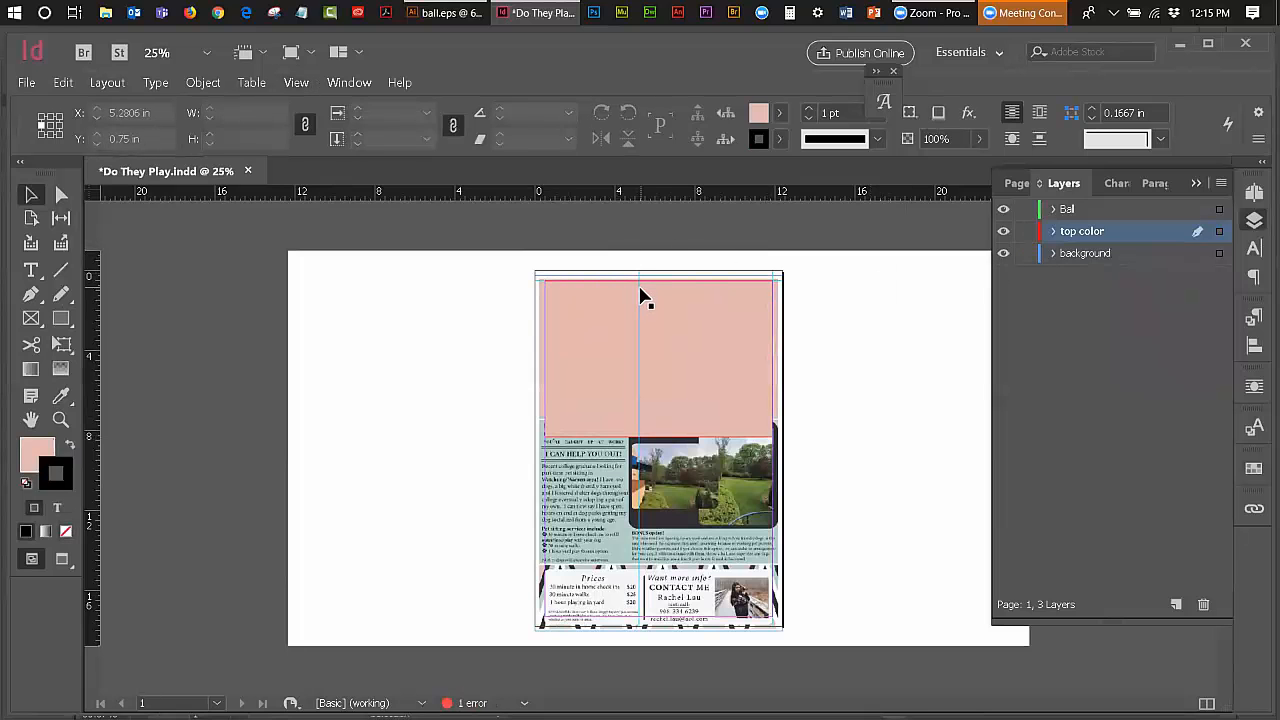
click(641, 297)
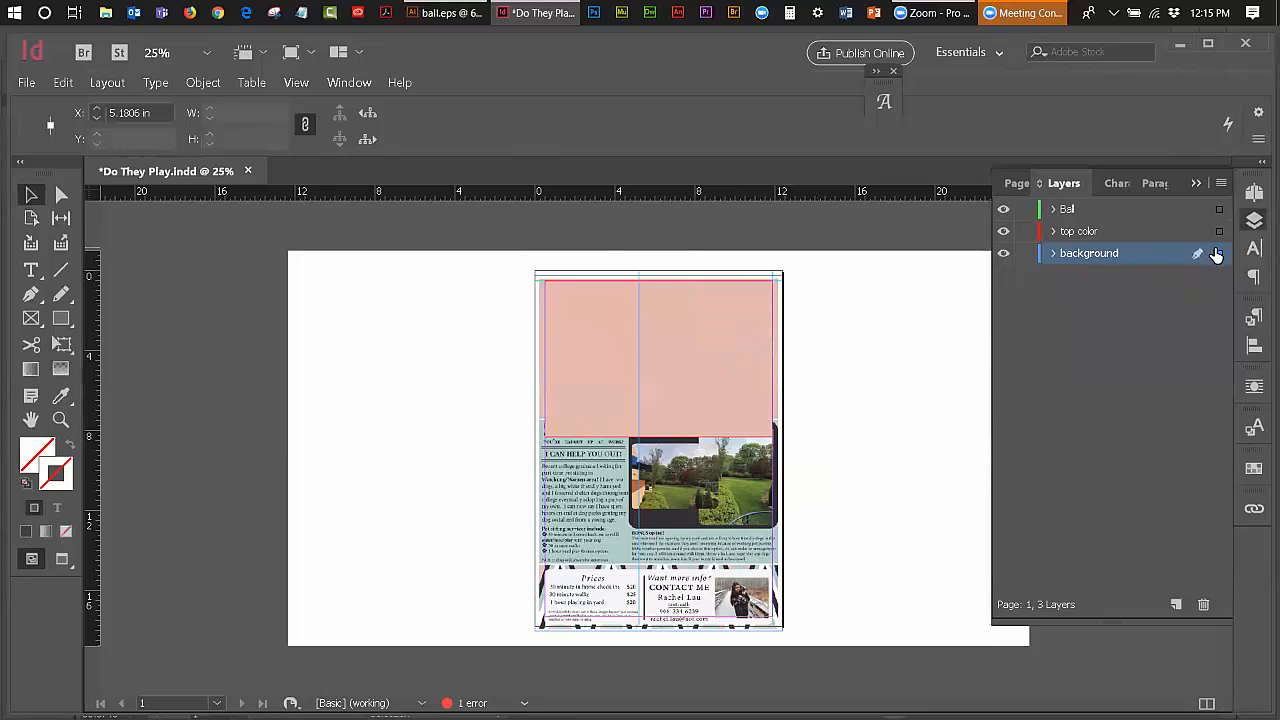
drag(1221, 237, 1220, 233)
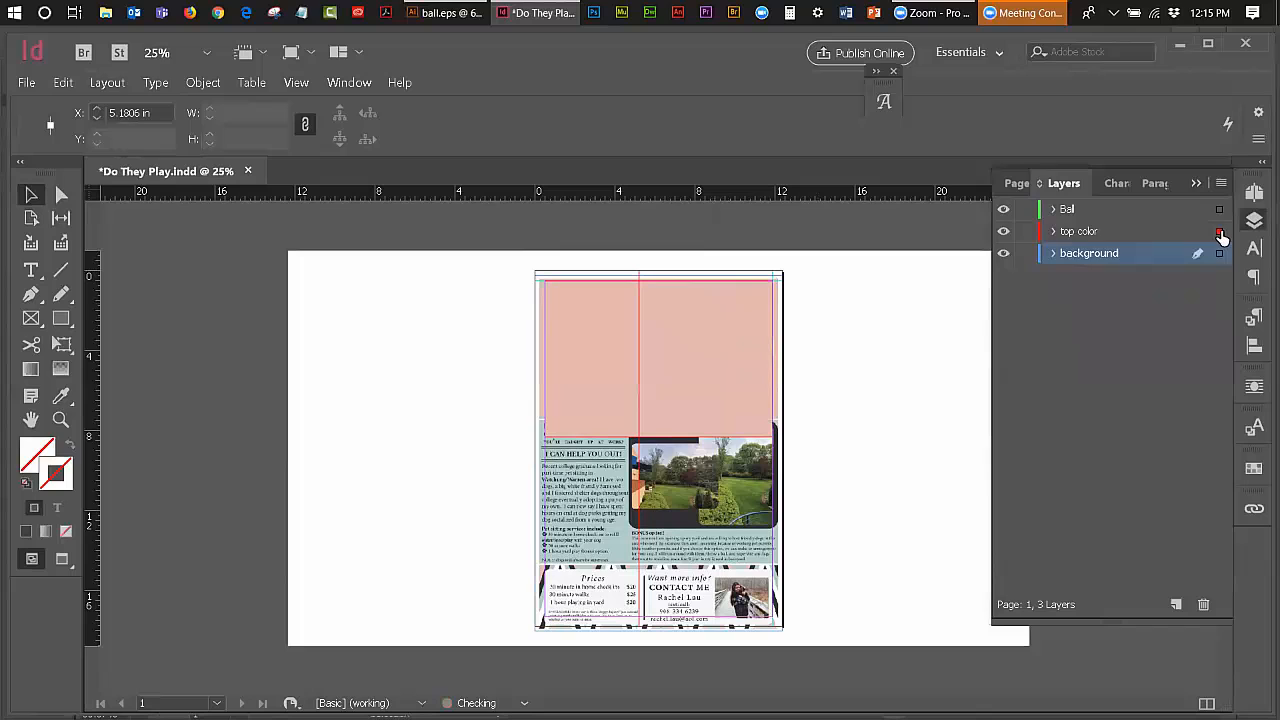
click(776, 355)
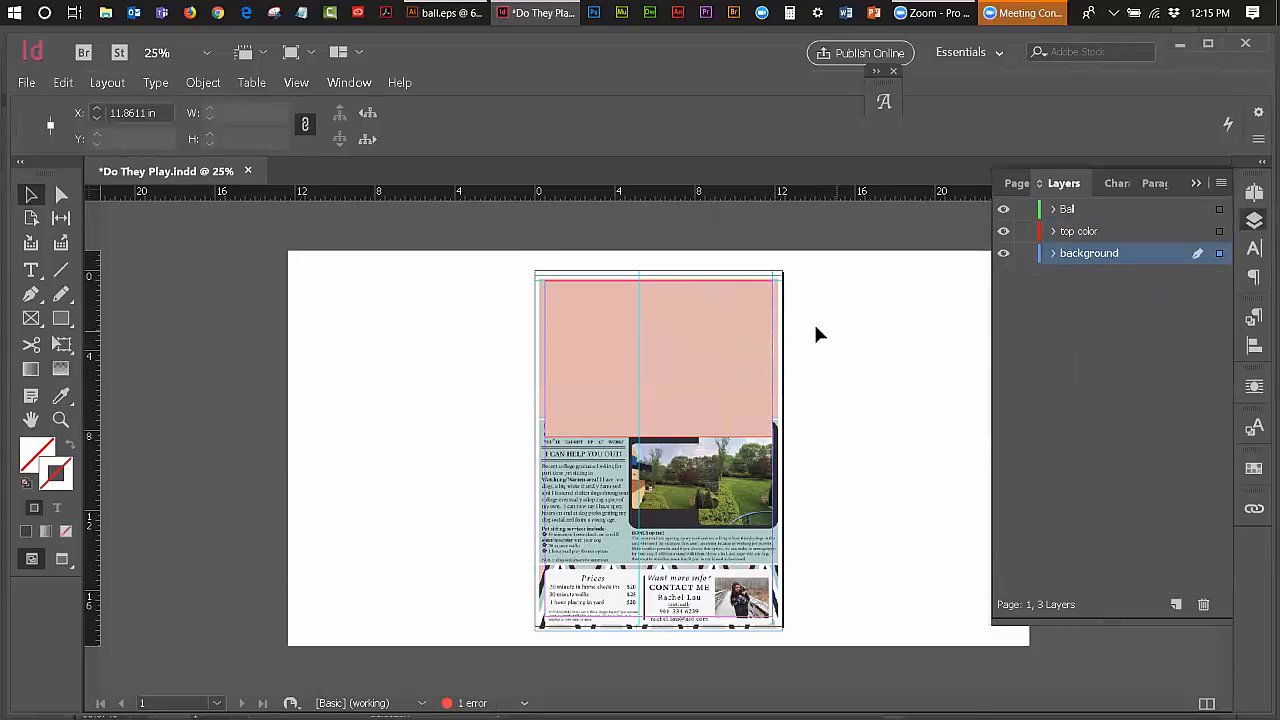
drag(1221, 240, 1220, 233)
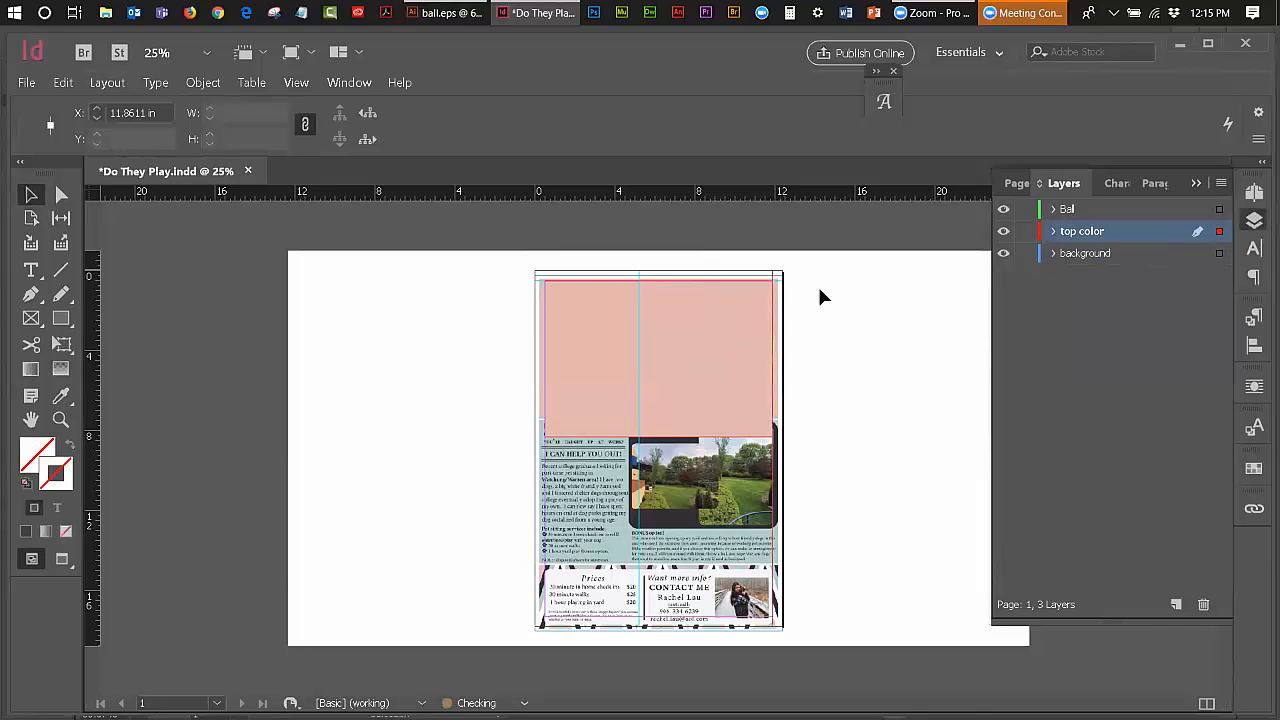
Step: Move the horizontal guide at 0.5 in to the top color layer and hide the background layer
click(659, 281)
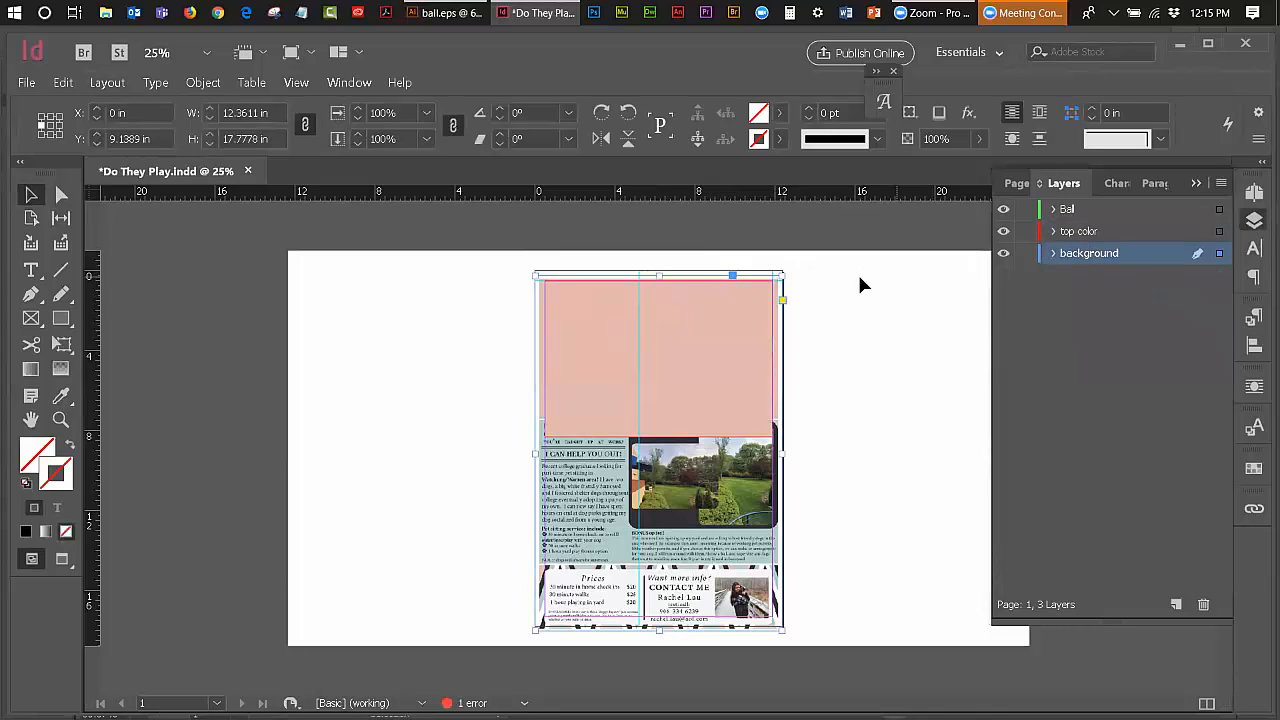
click(829, 292)
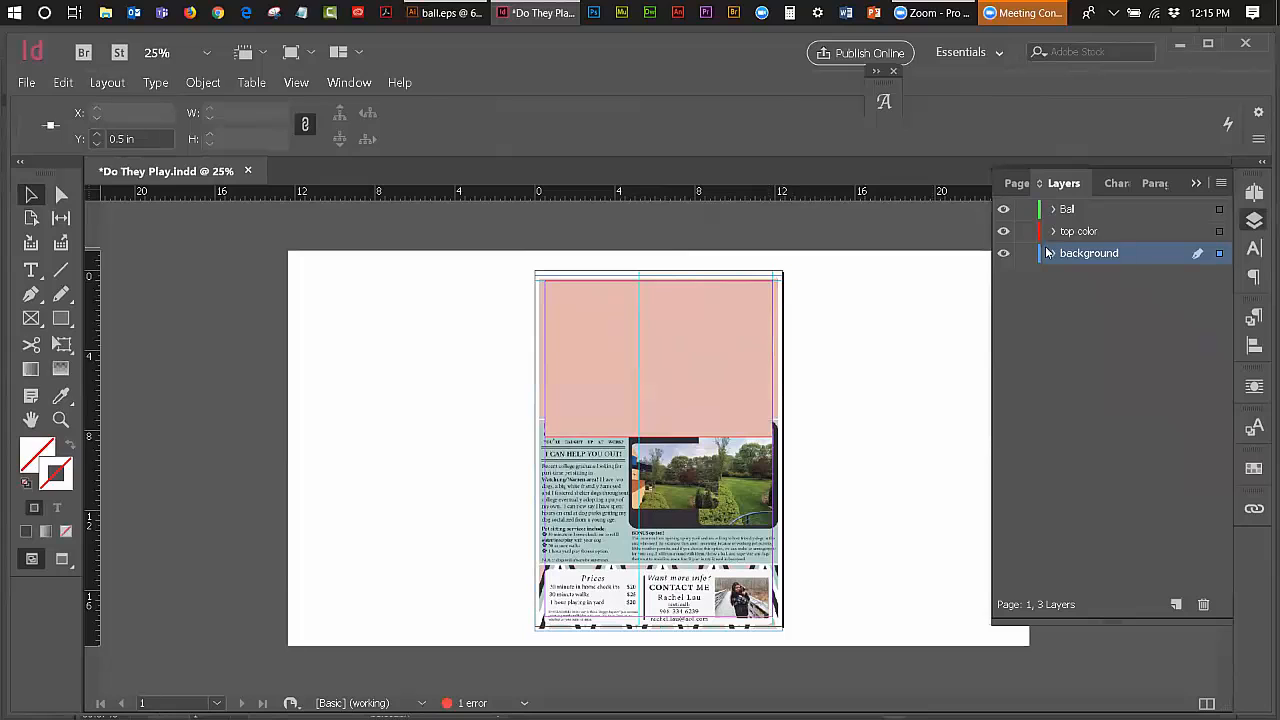
click(1219, 231)
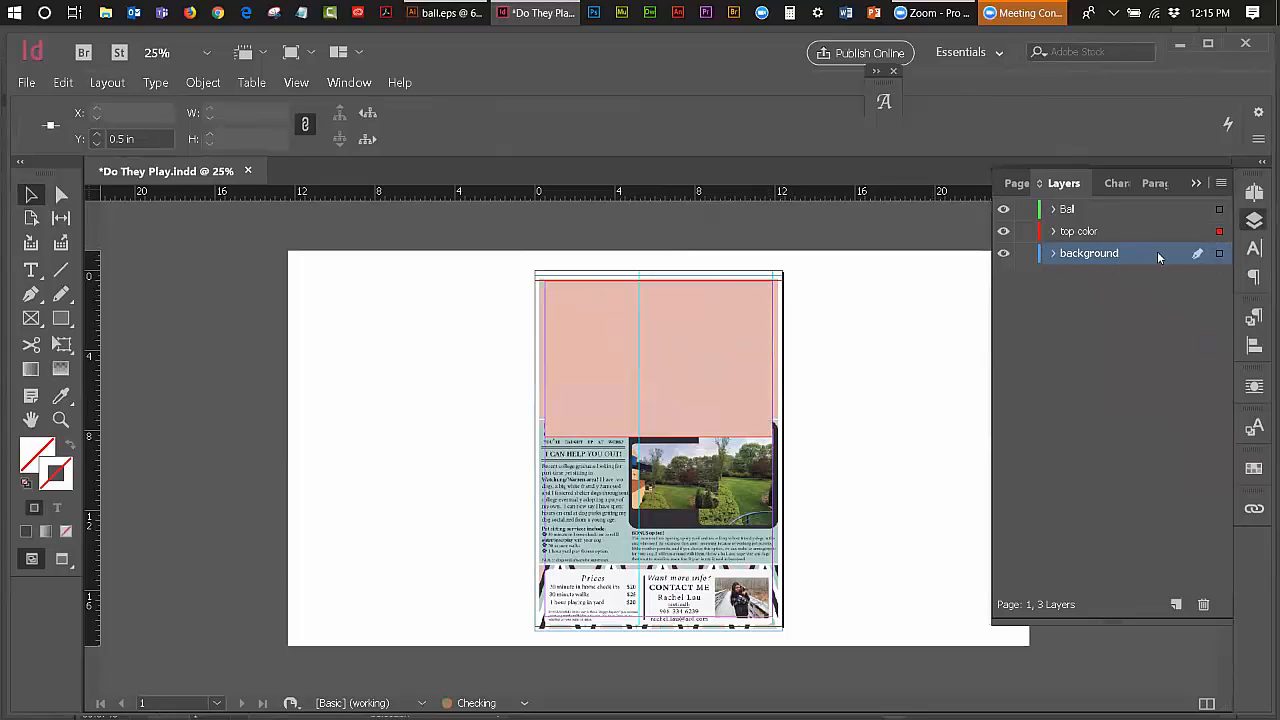
click(1004, 255)
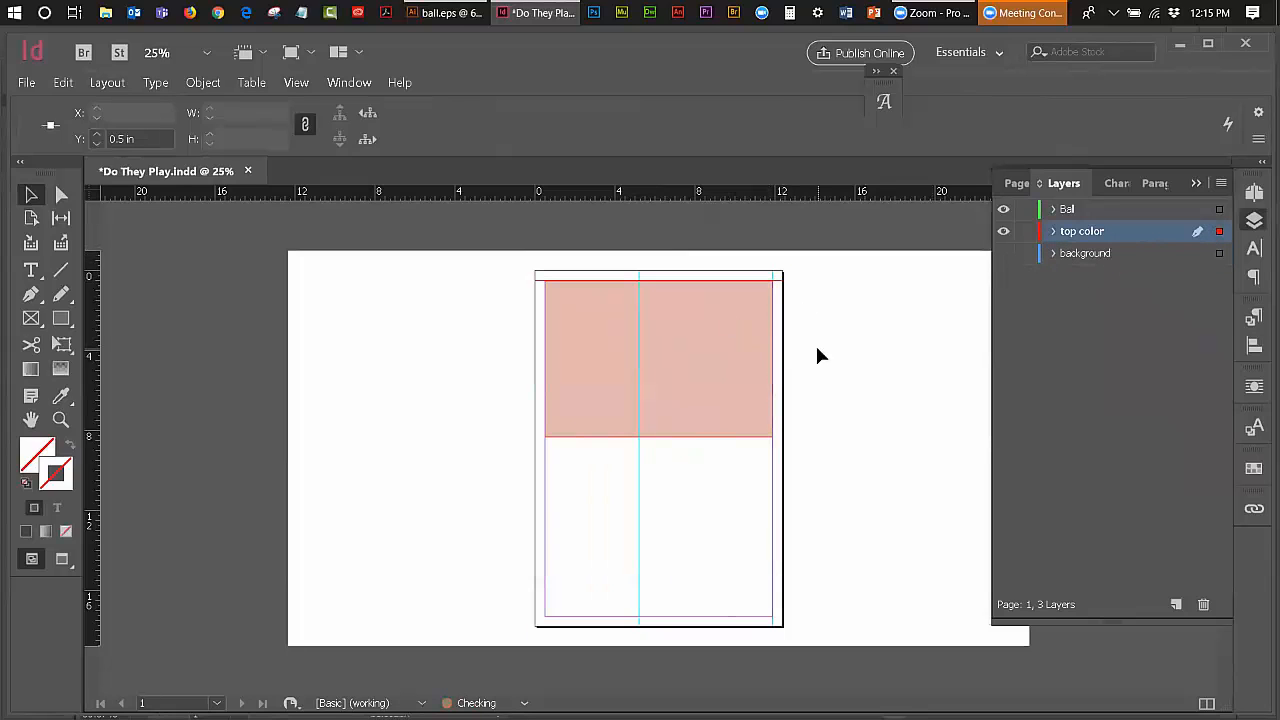
Step: Draw a rectangle about 6.68 by 7.67 in between the guides over the right part of the pink background
click(751, 322)
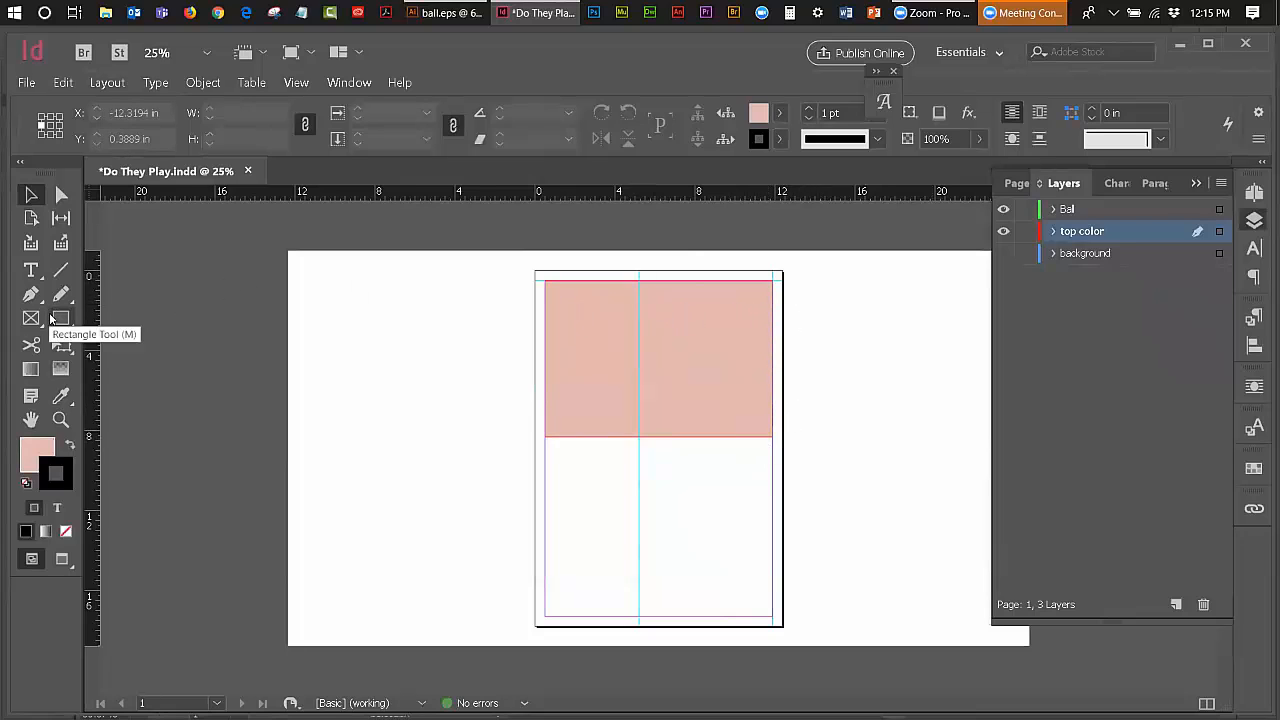
click(58, 318)
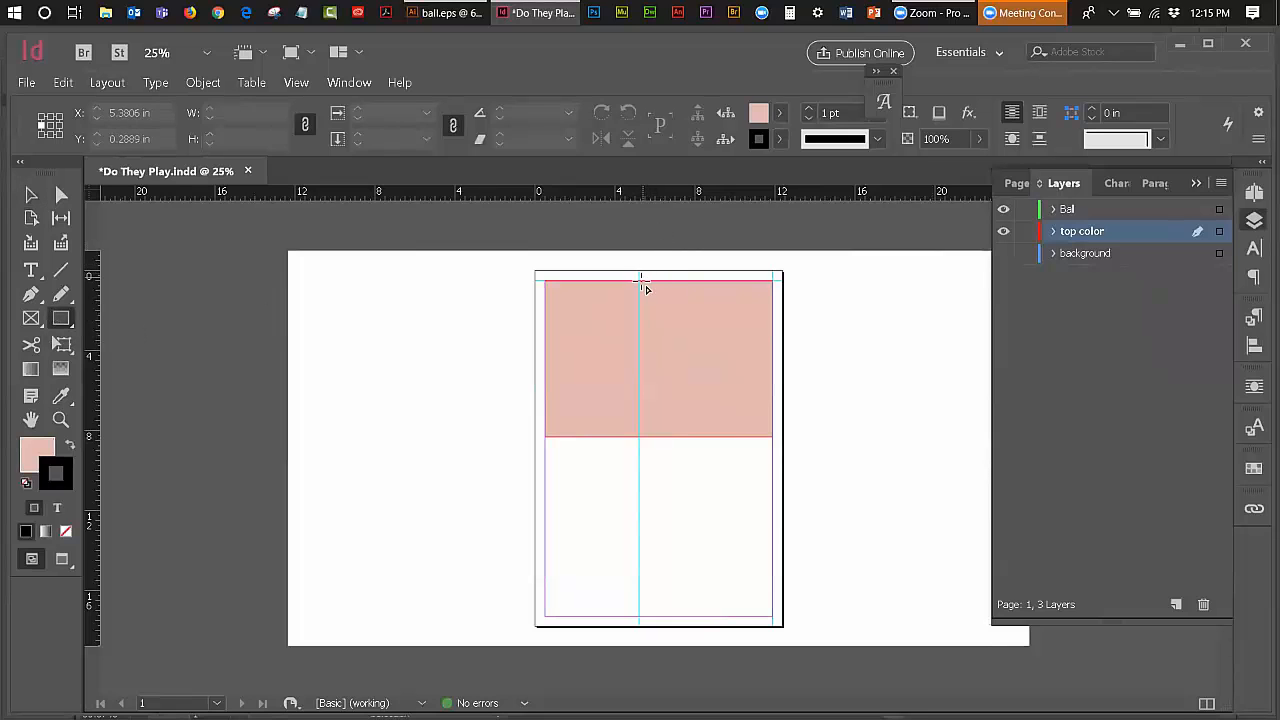
drag(639, 281, 778, 437)
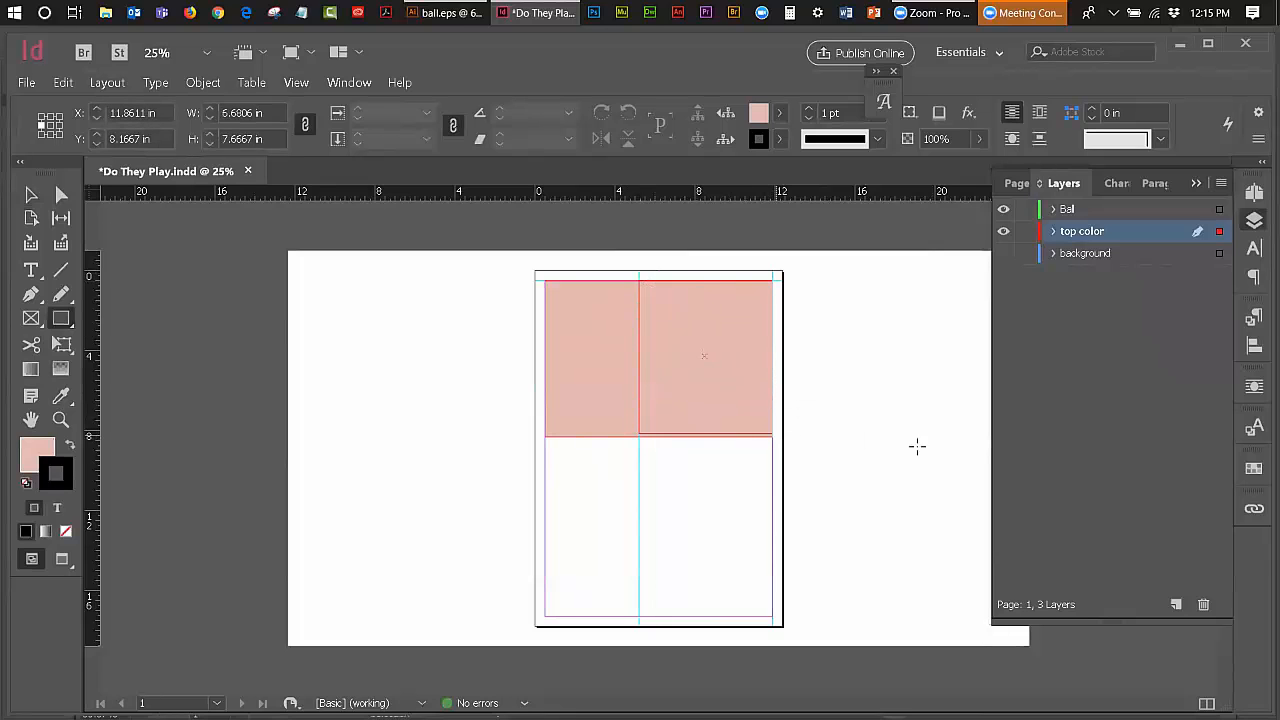
Step: Place the ball EPS file from the Clipping-mask folder into the selected rectangle
click(27, 82)
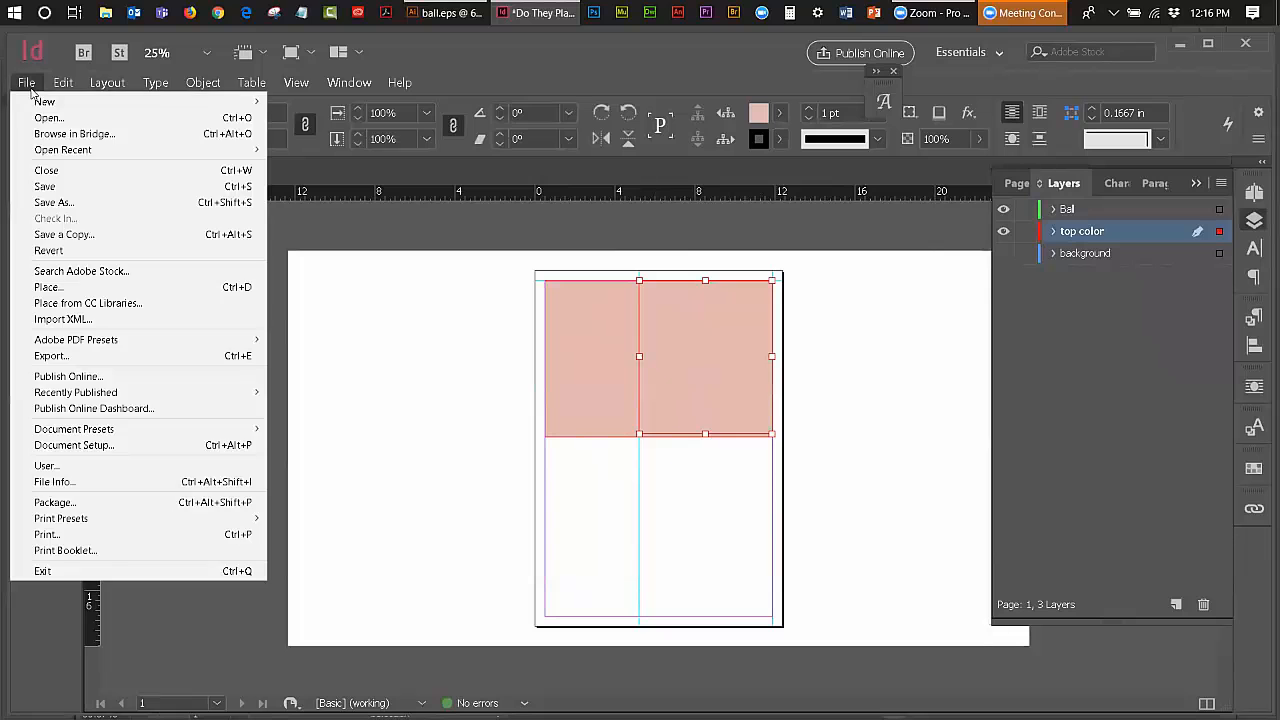
click(100, 289)
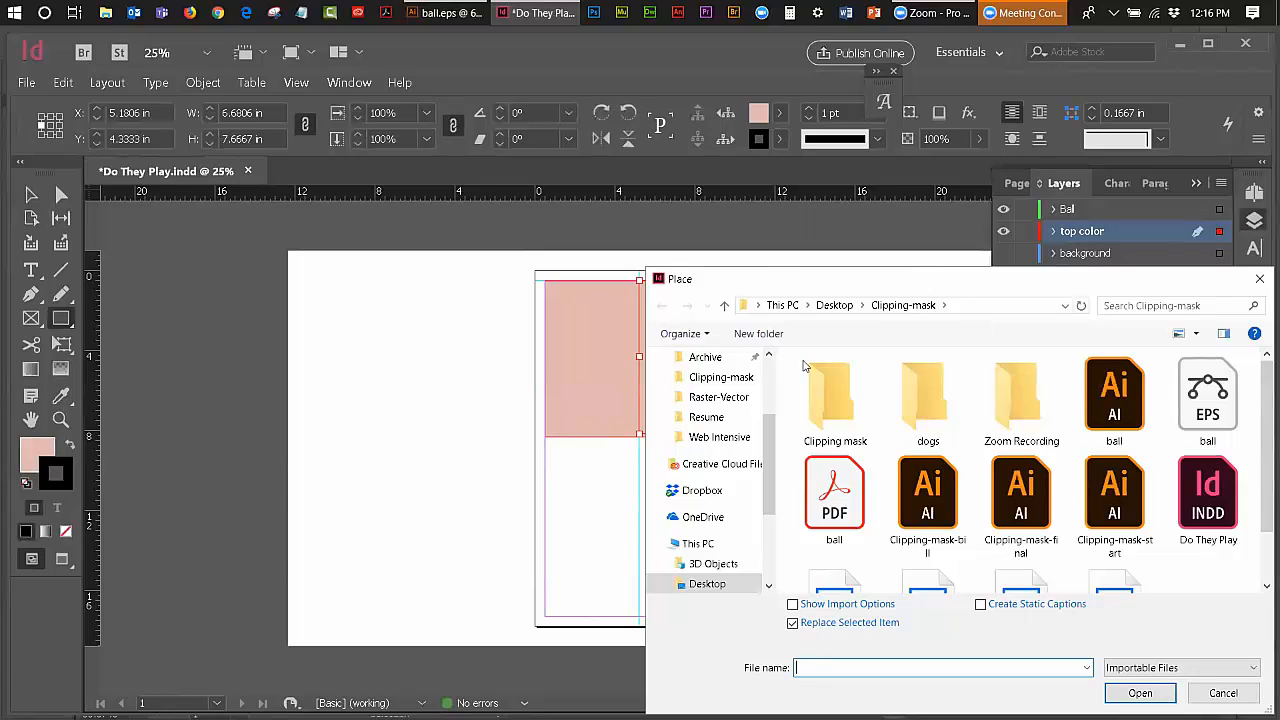
click(1187, 404)
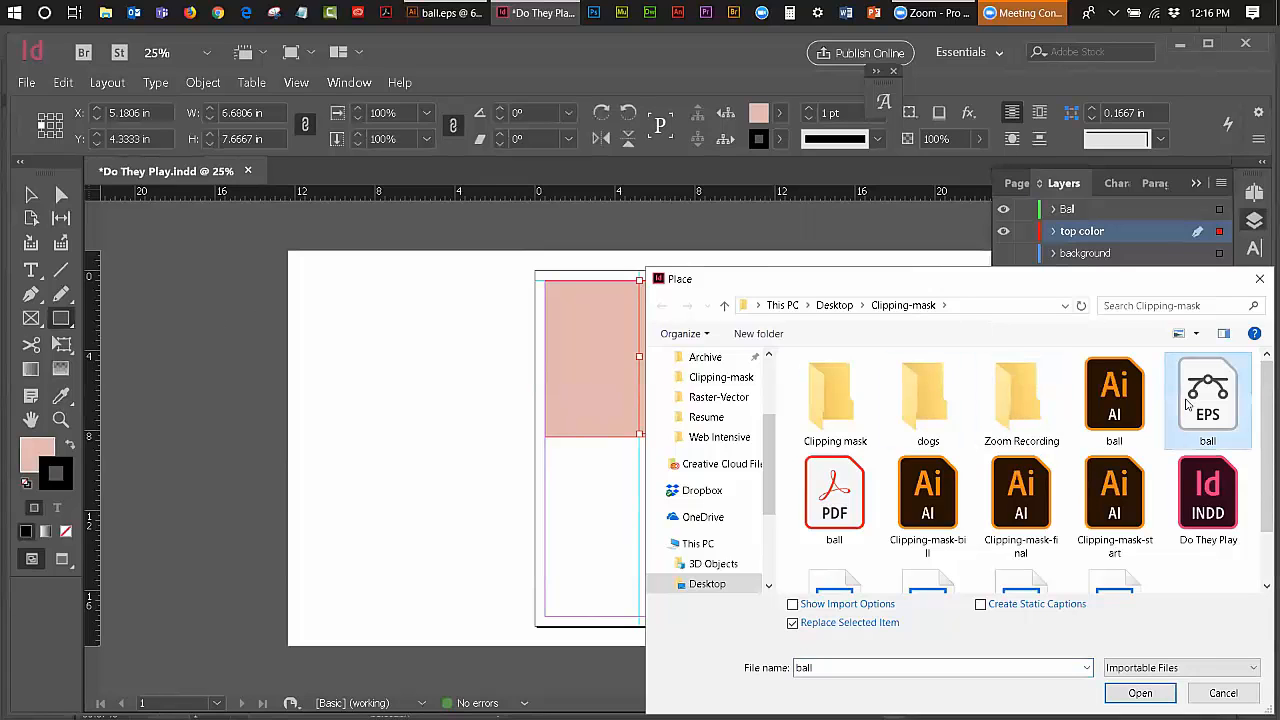
drag(1003, 291, 1003, 288)
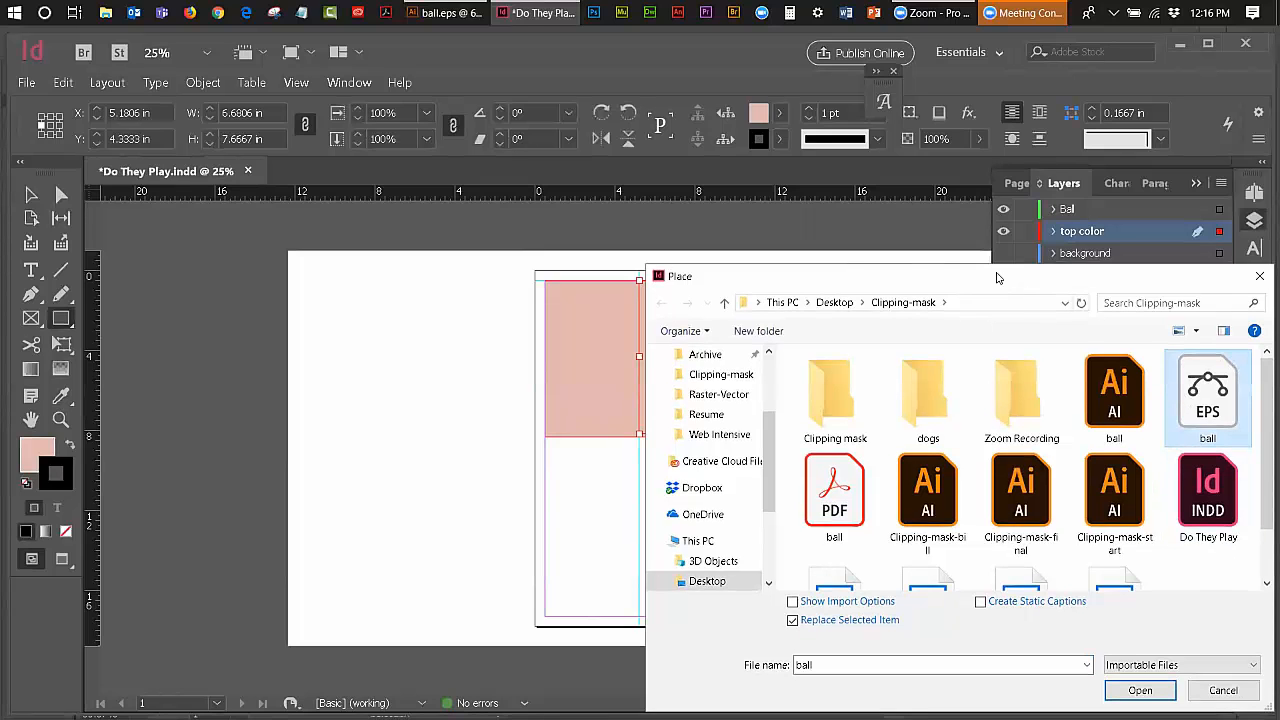
drag(849, 218, 828, 180)
click(987, 585)
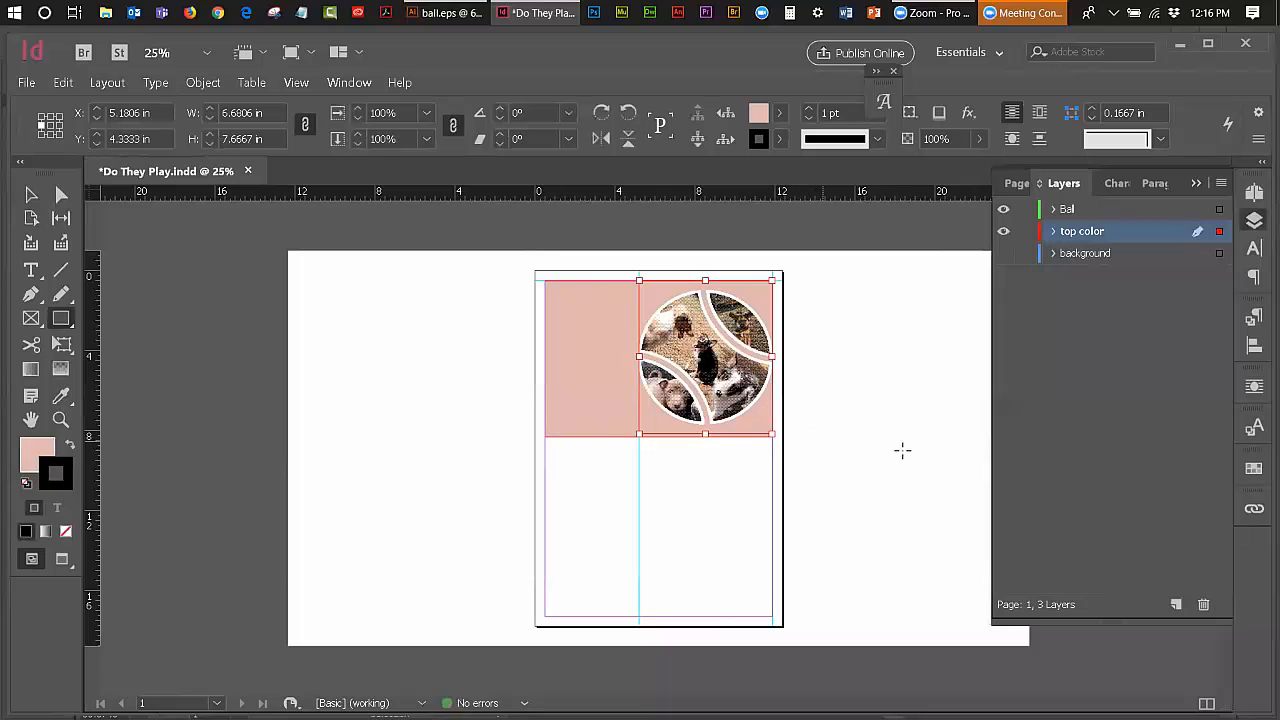
Step: Delete the placed ball EPS image from inside its frame, keeping the empty frame on the pink background
click(32, 196)
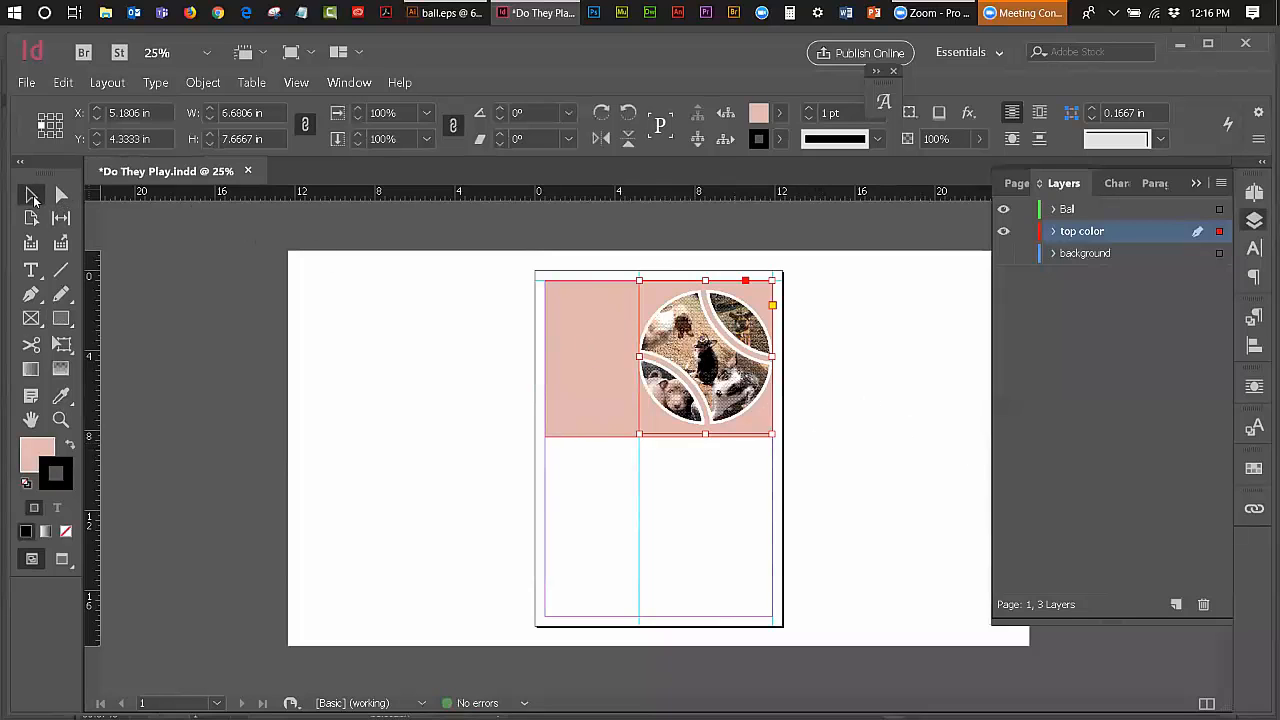
click(938, 359)
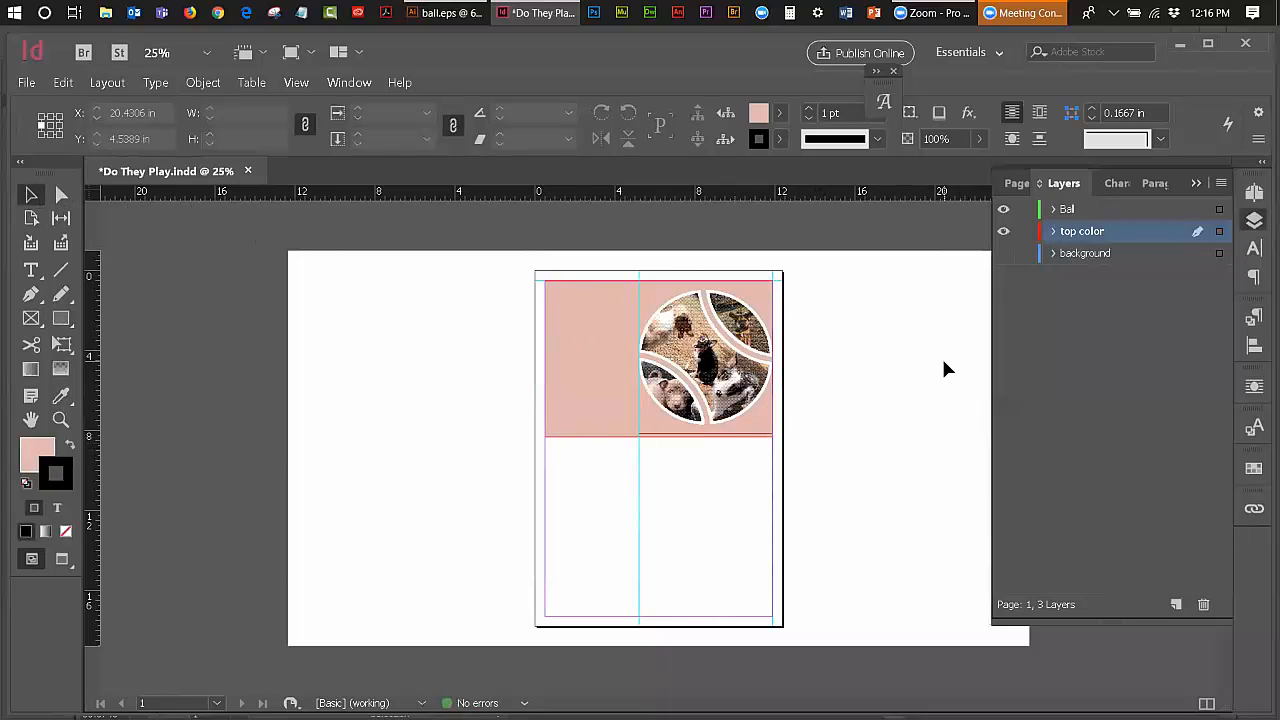
click(748, 358)
click(705, 358)
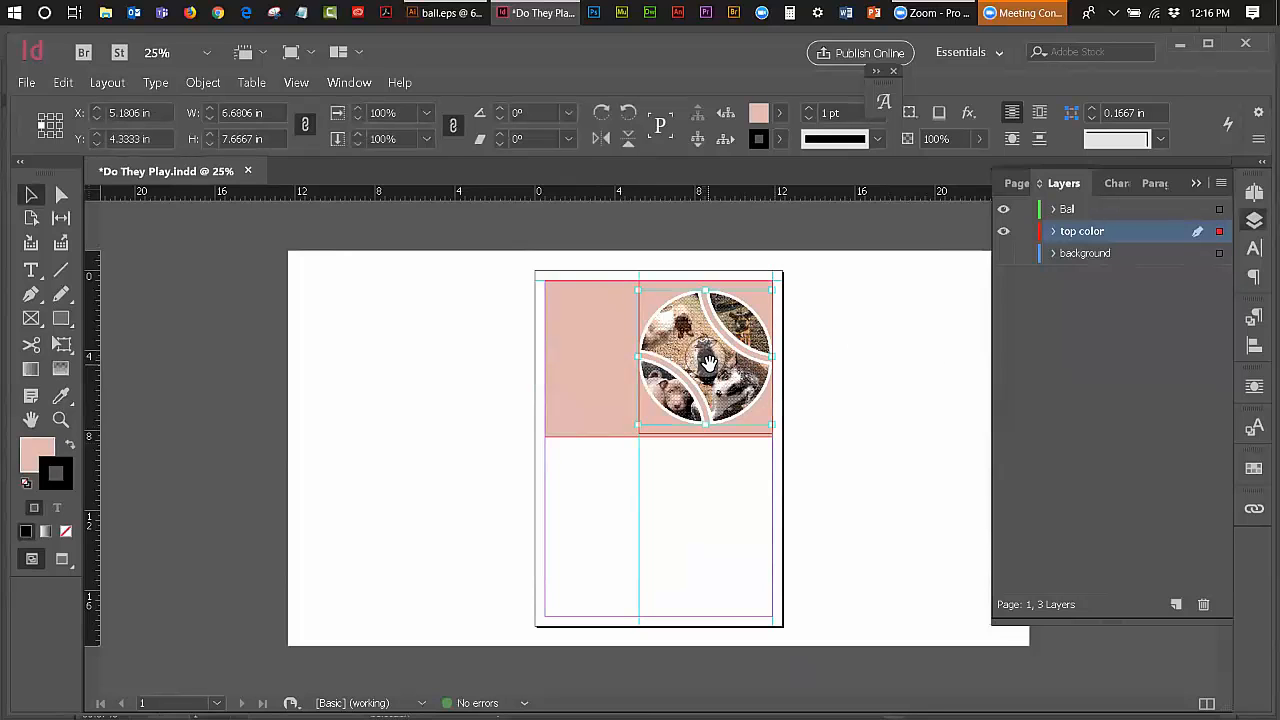
key(Delete)
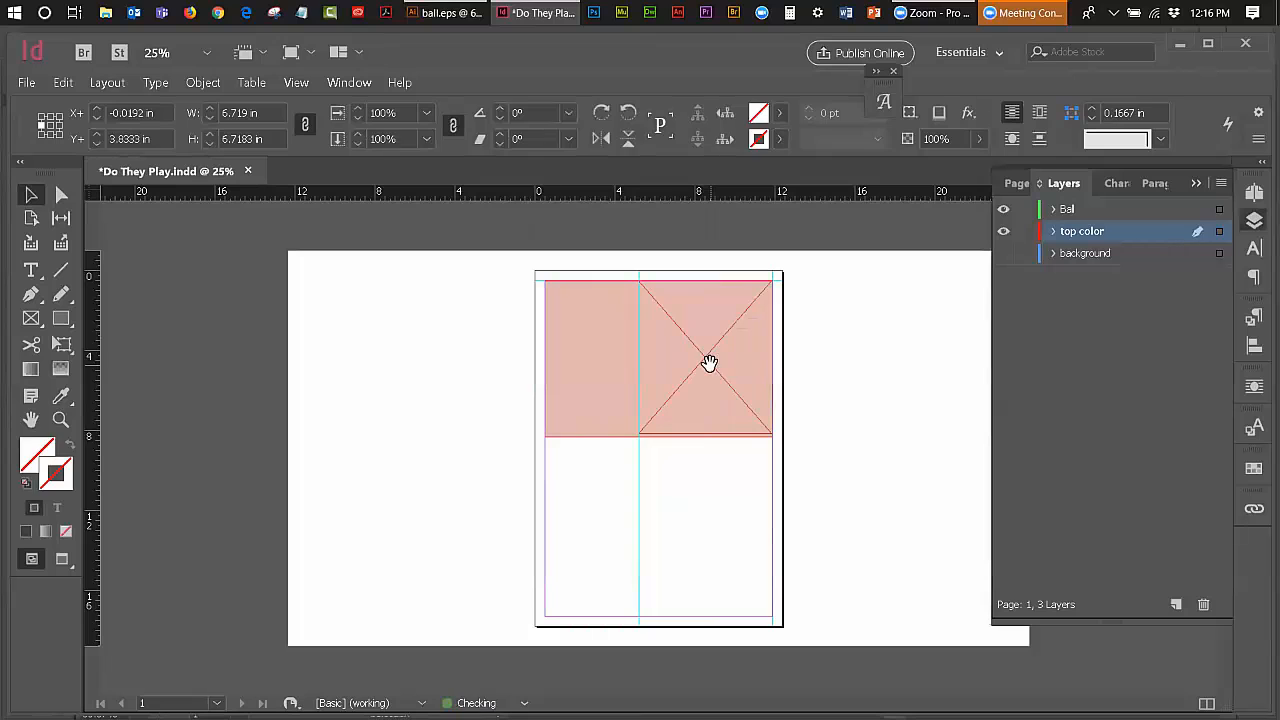
Step: Place the ball PDF from the Clipping-mask folder into the empty frame on the pink background, and deselect it
click(26, 83)
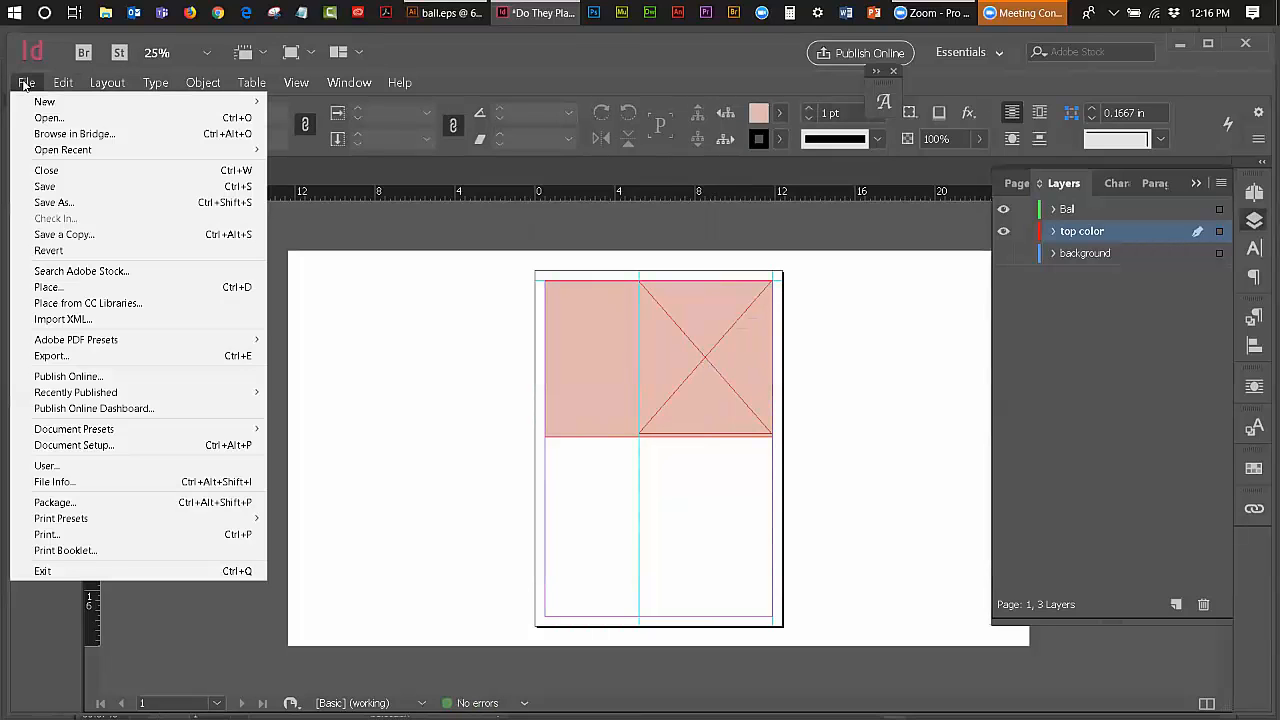
click(669, 314)
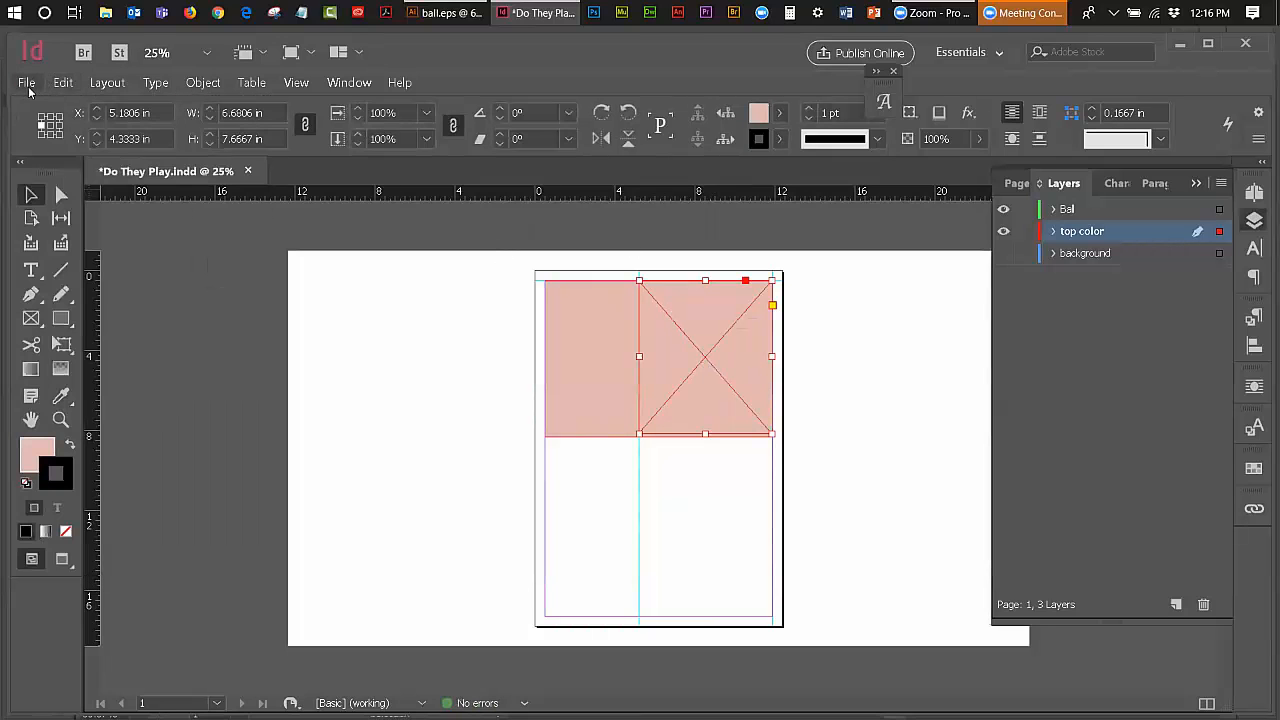
click(26, 83)
click(50, 287)
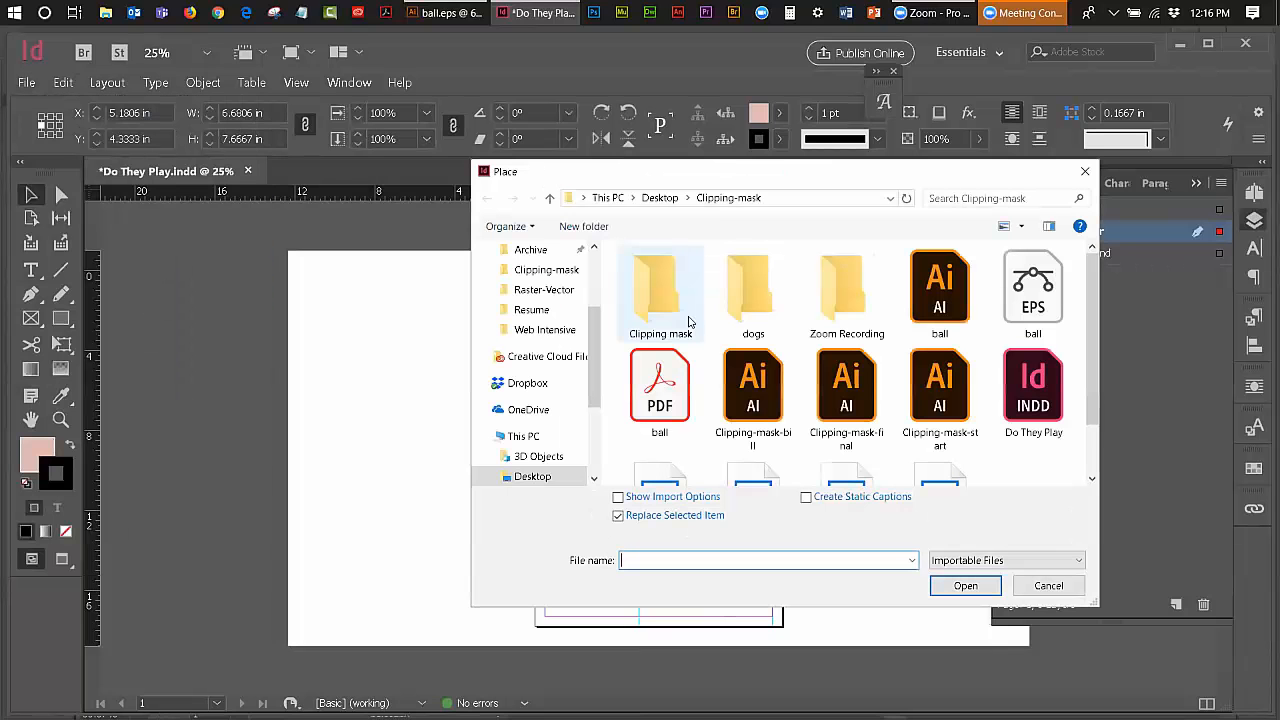
click(645, 410)
click(965, 585)
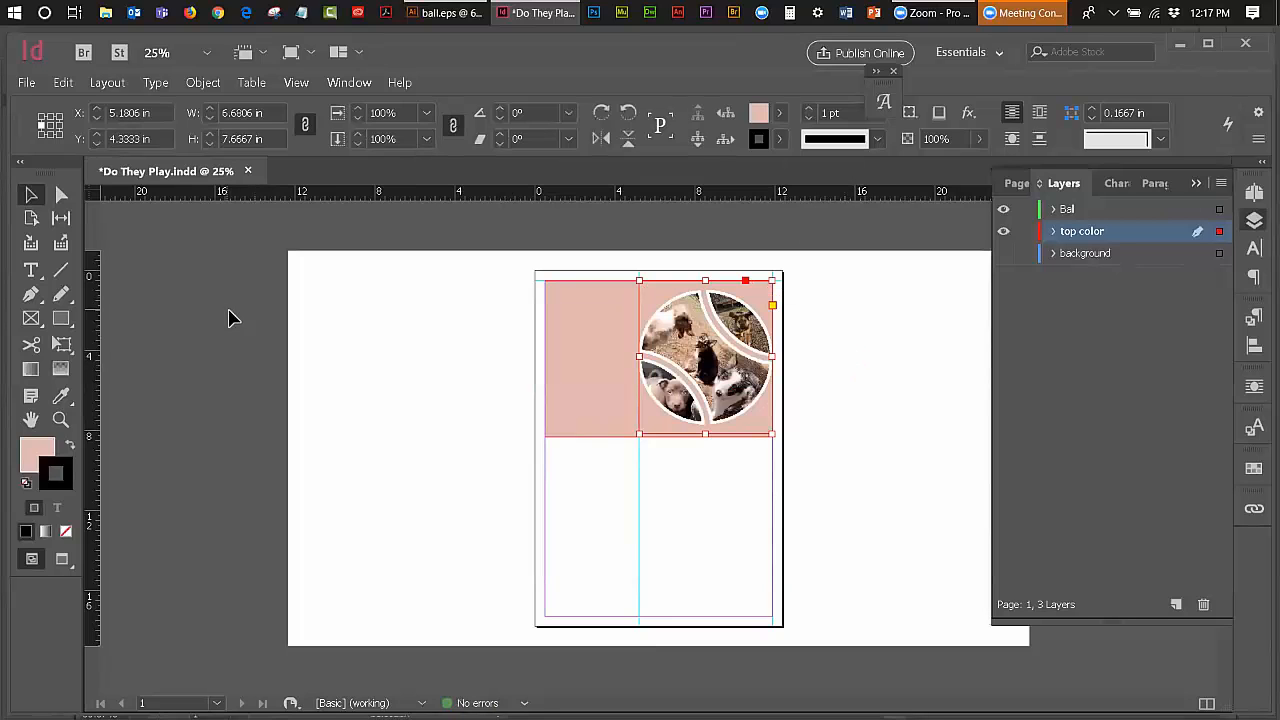
click(405, 322)
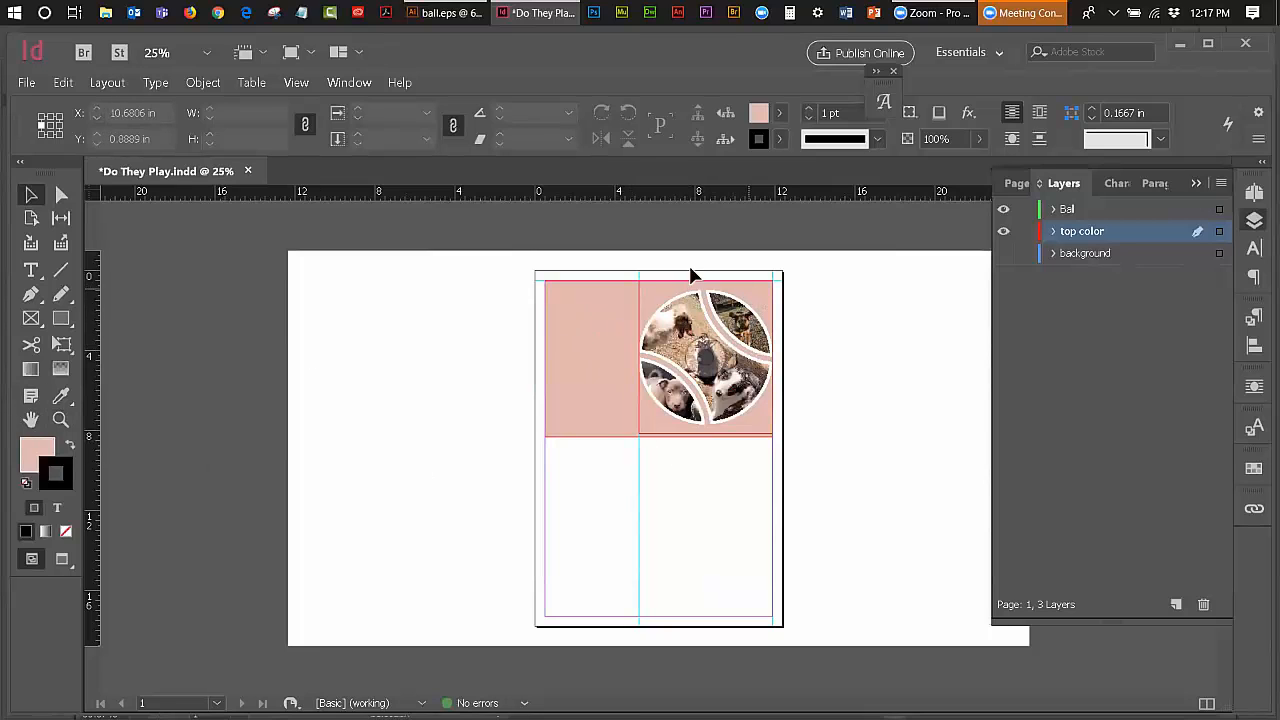
Step: Nudge the ball image frame straight up to a Y position of about 4.18 in
click(712, 436)
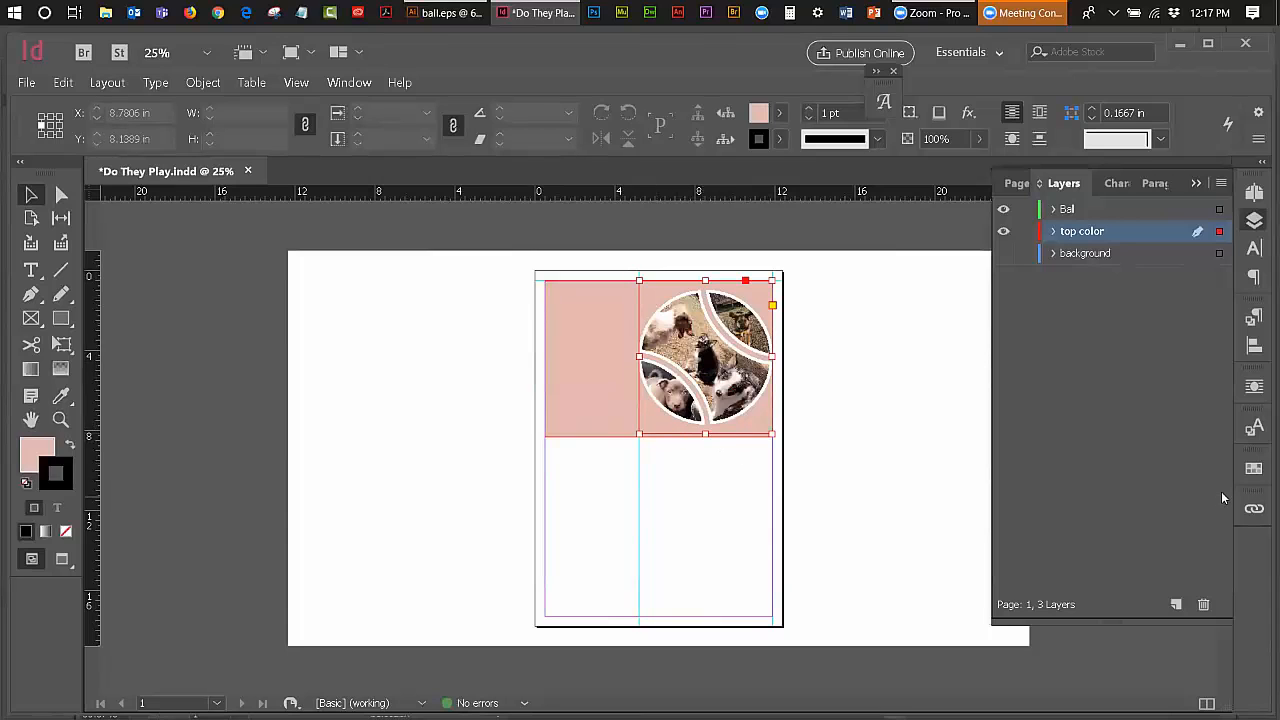
key(Up)
key(Up)
key(Up)
key(Up)
key(Up)
key(Up)
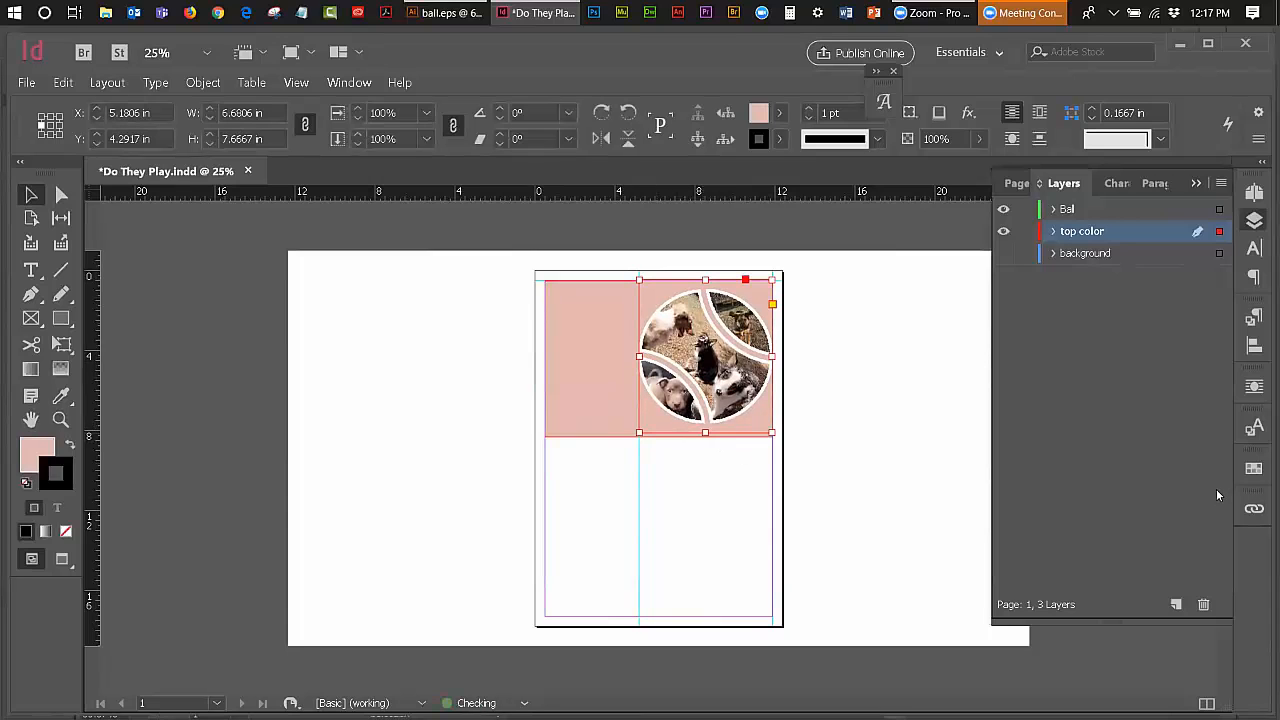
key(Up)
key(Up)
key(Up)
key(Up)
key(Up)
key(Up)
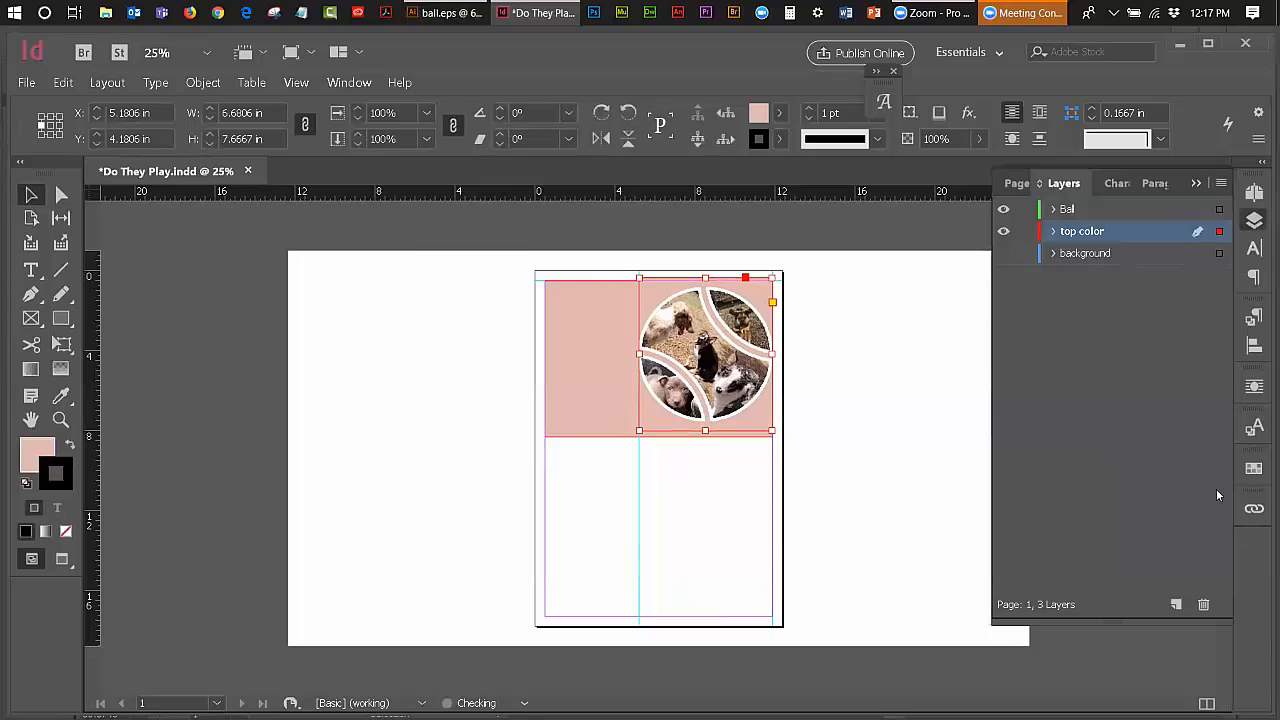